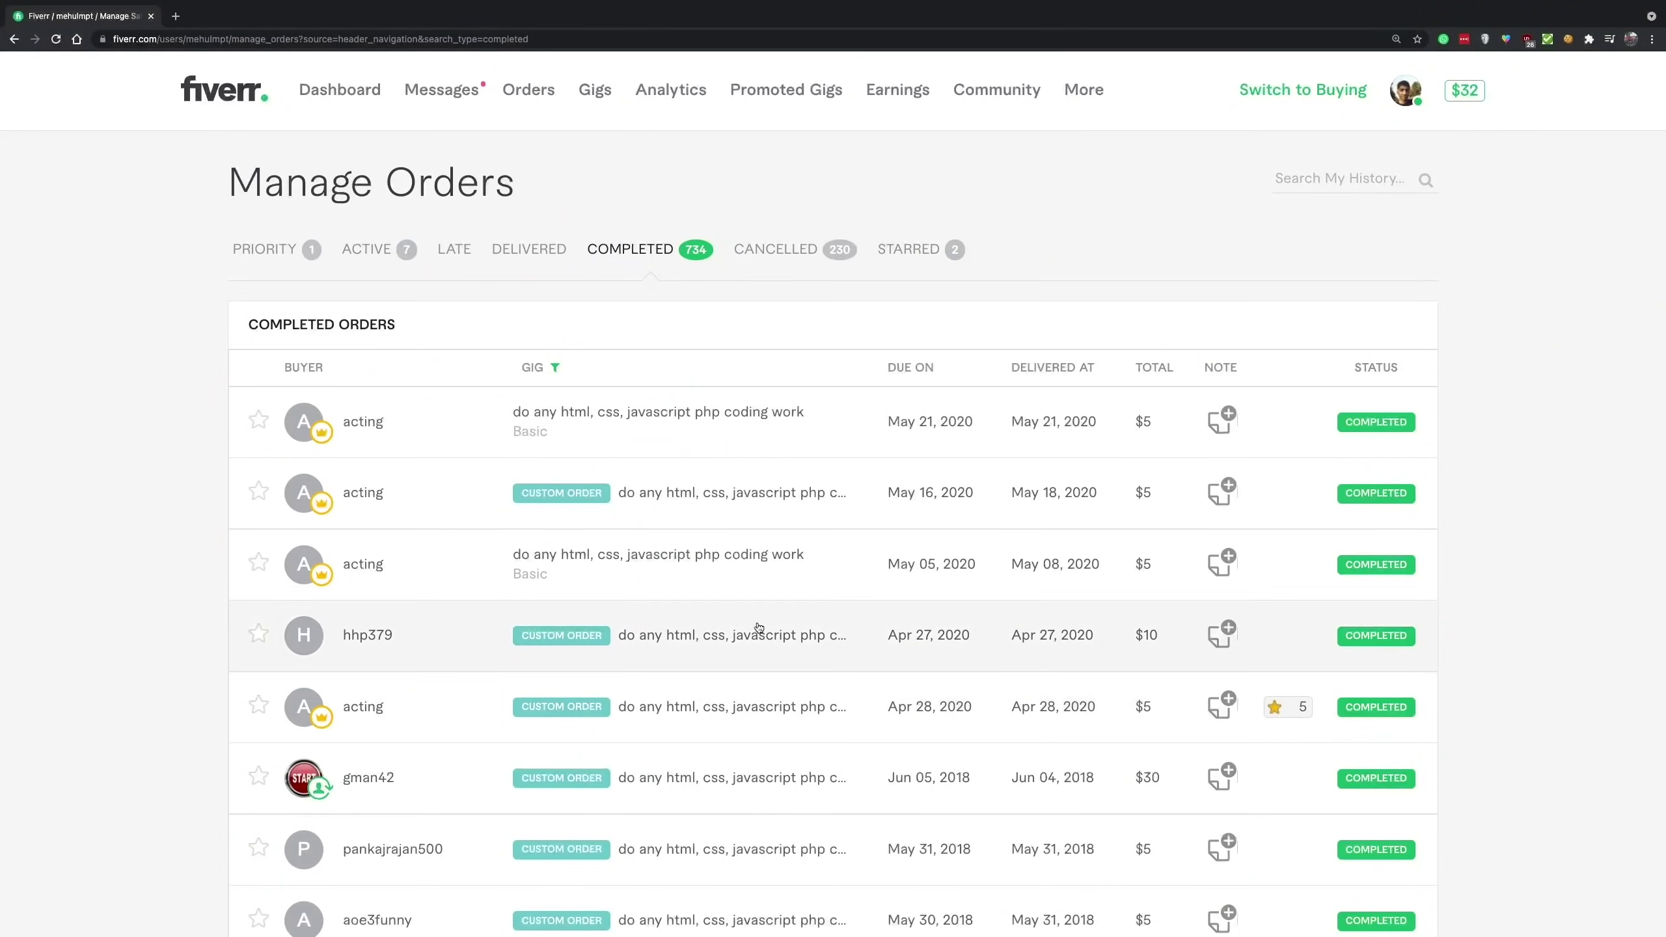
Step: Look through the list of completed orders, checking the gigs, dates and totals down to the early 2015 entries
scroll(1078, 640, down, 15)
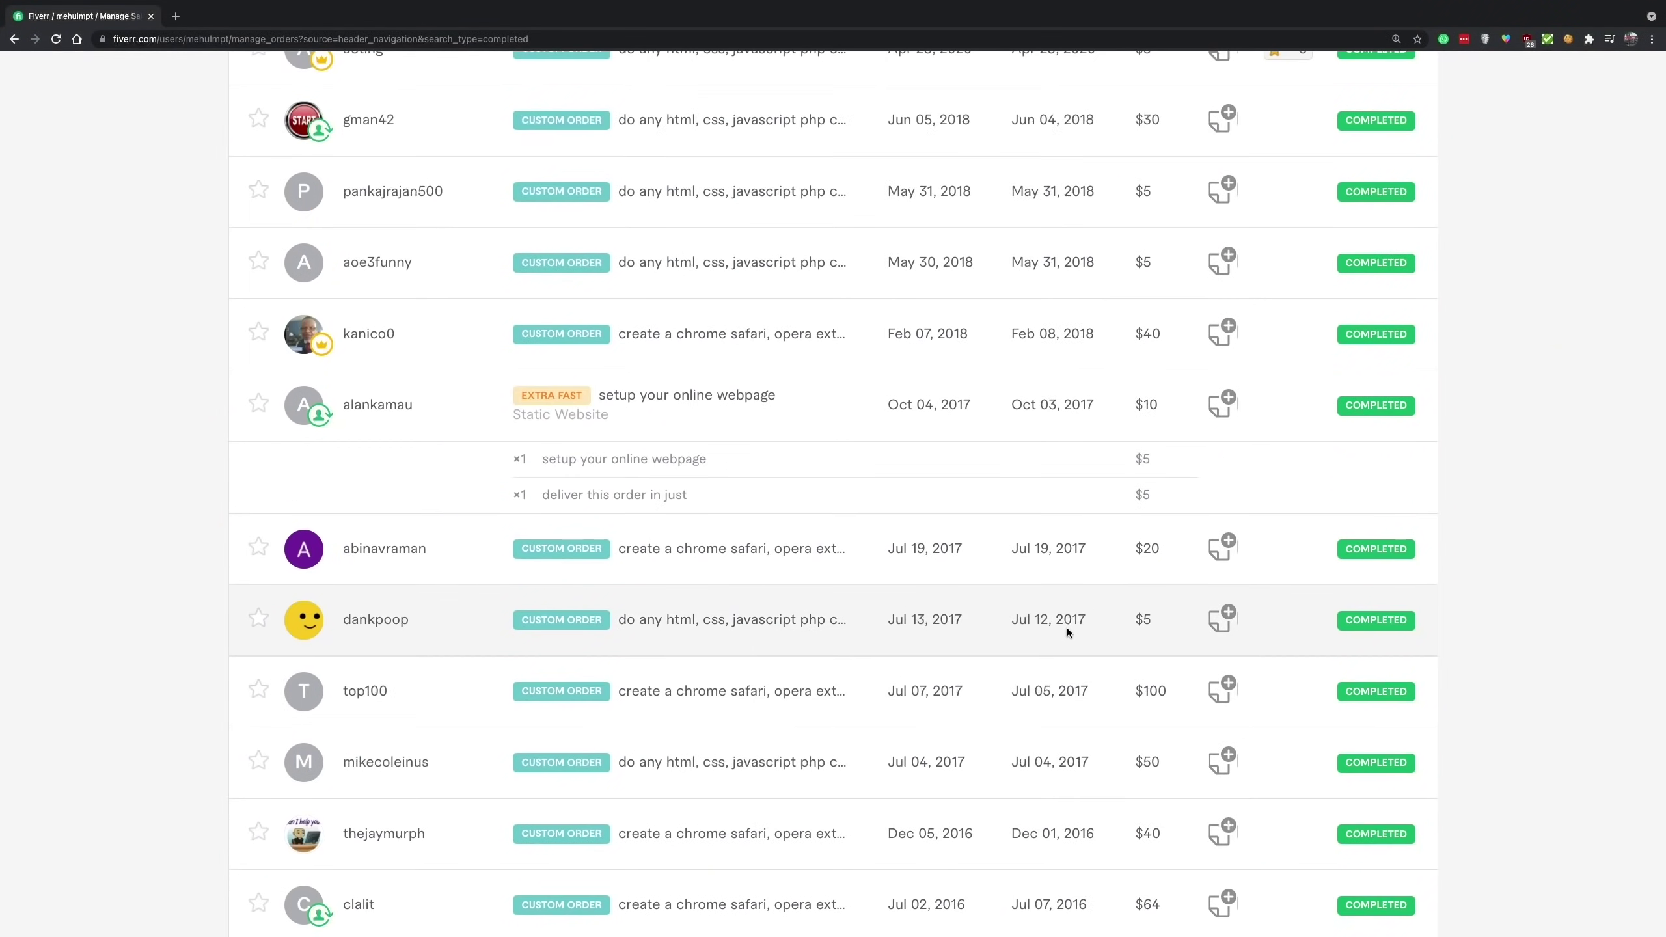
scroll(837, 890, up, 10)
scroll(898, 100, down, 20)
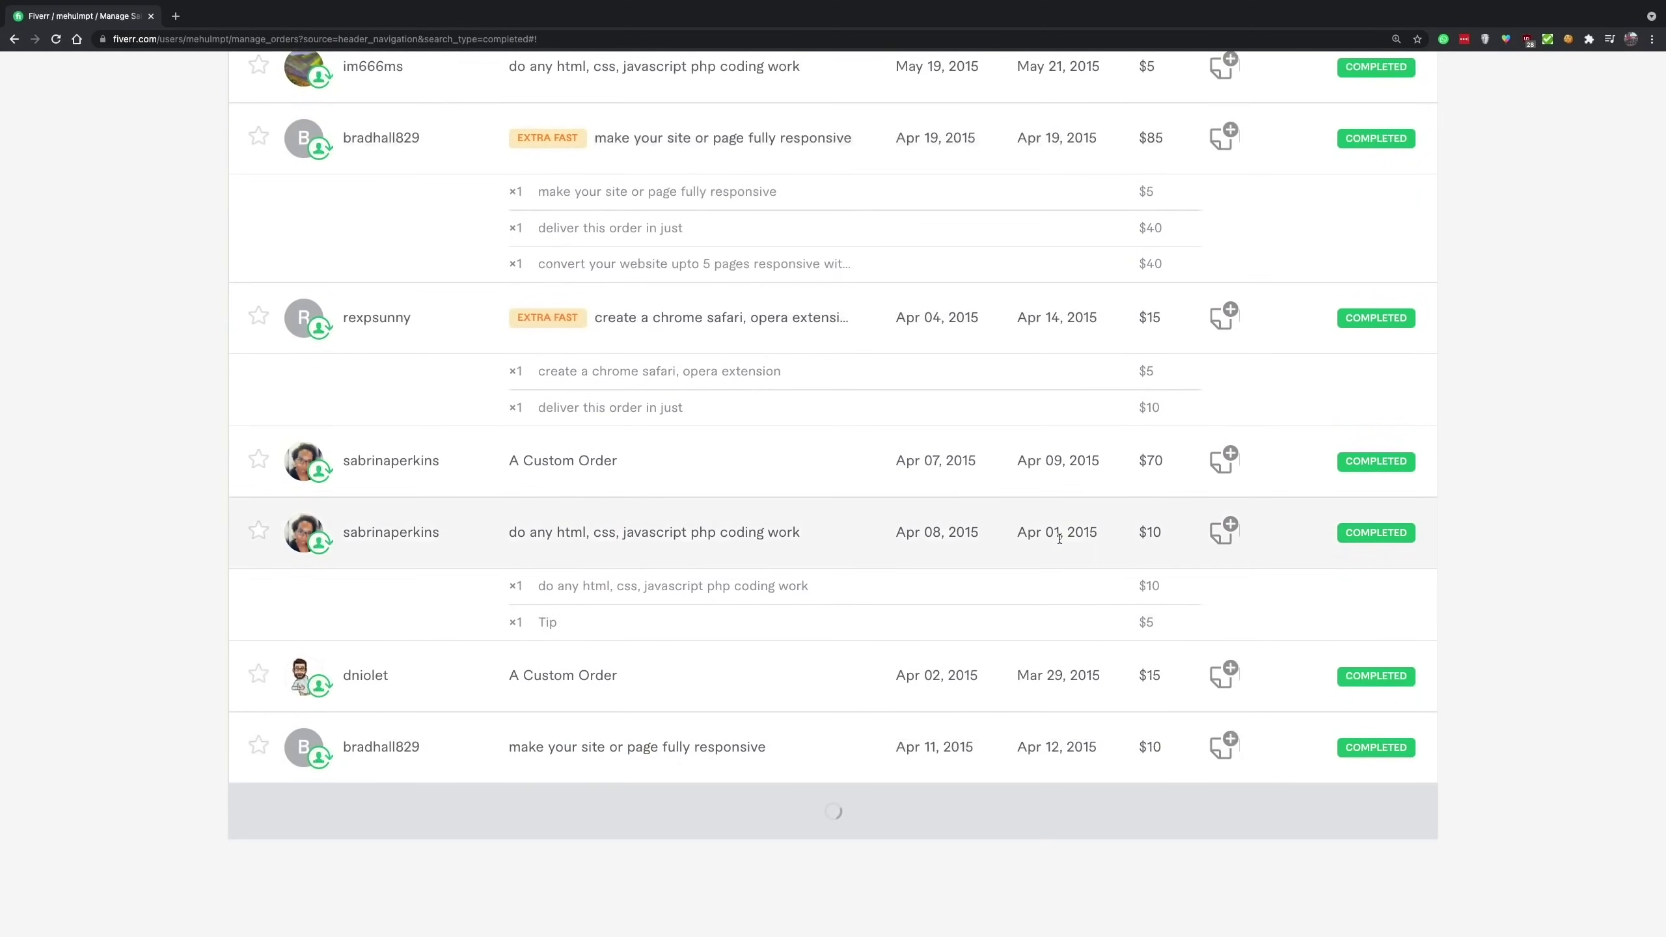
scroll(1048, 472, down, 12)
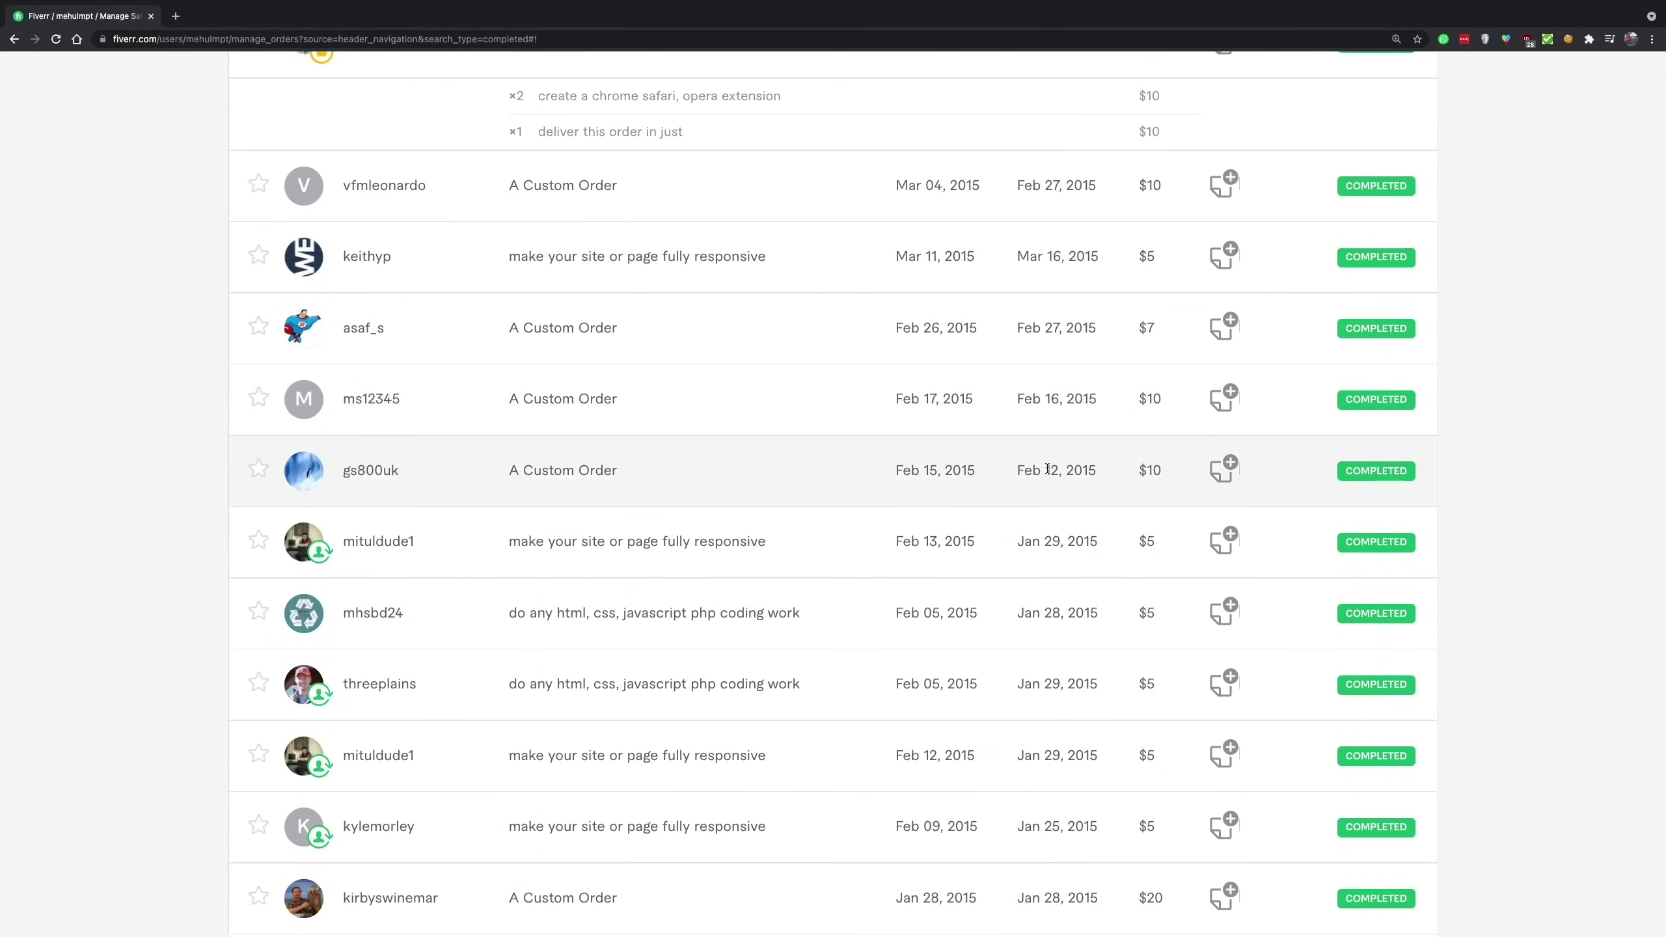
scroll(1048, 469, down, 3)
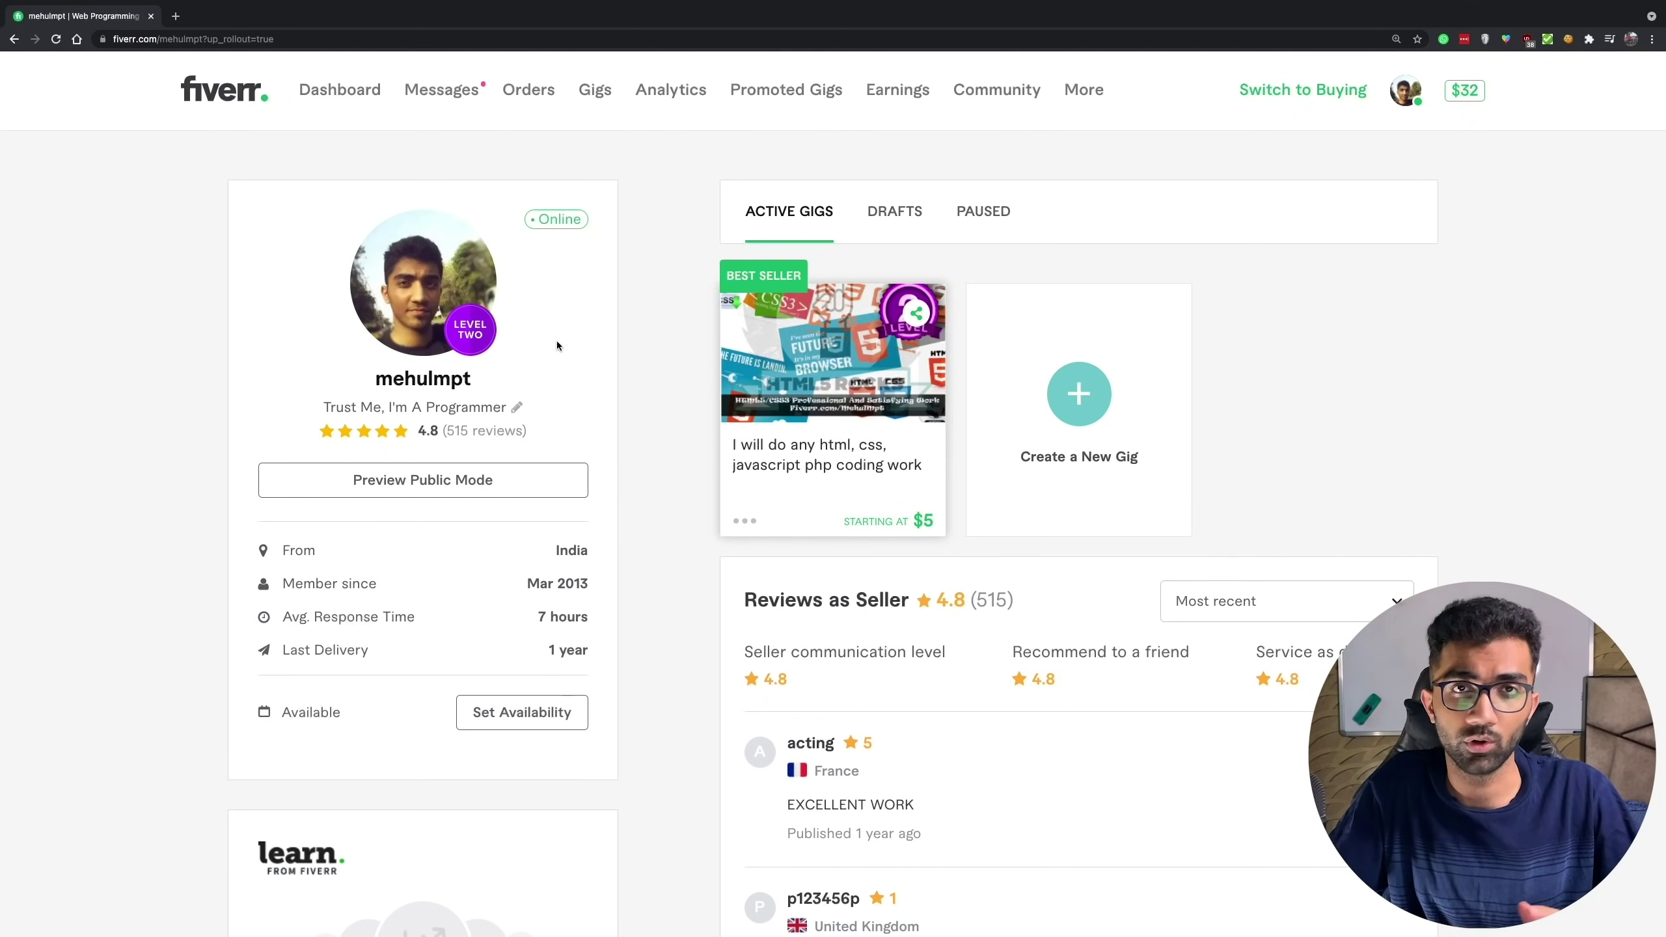
Step: Open the active gig "I will do any html, css, javascript php coding work" and view its first gallery images
mouse_move(478, 295)
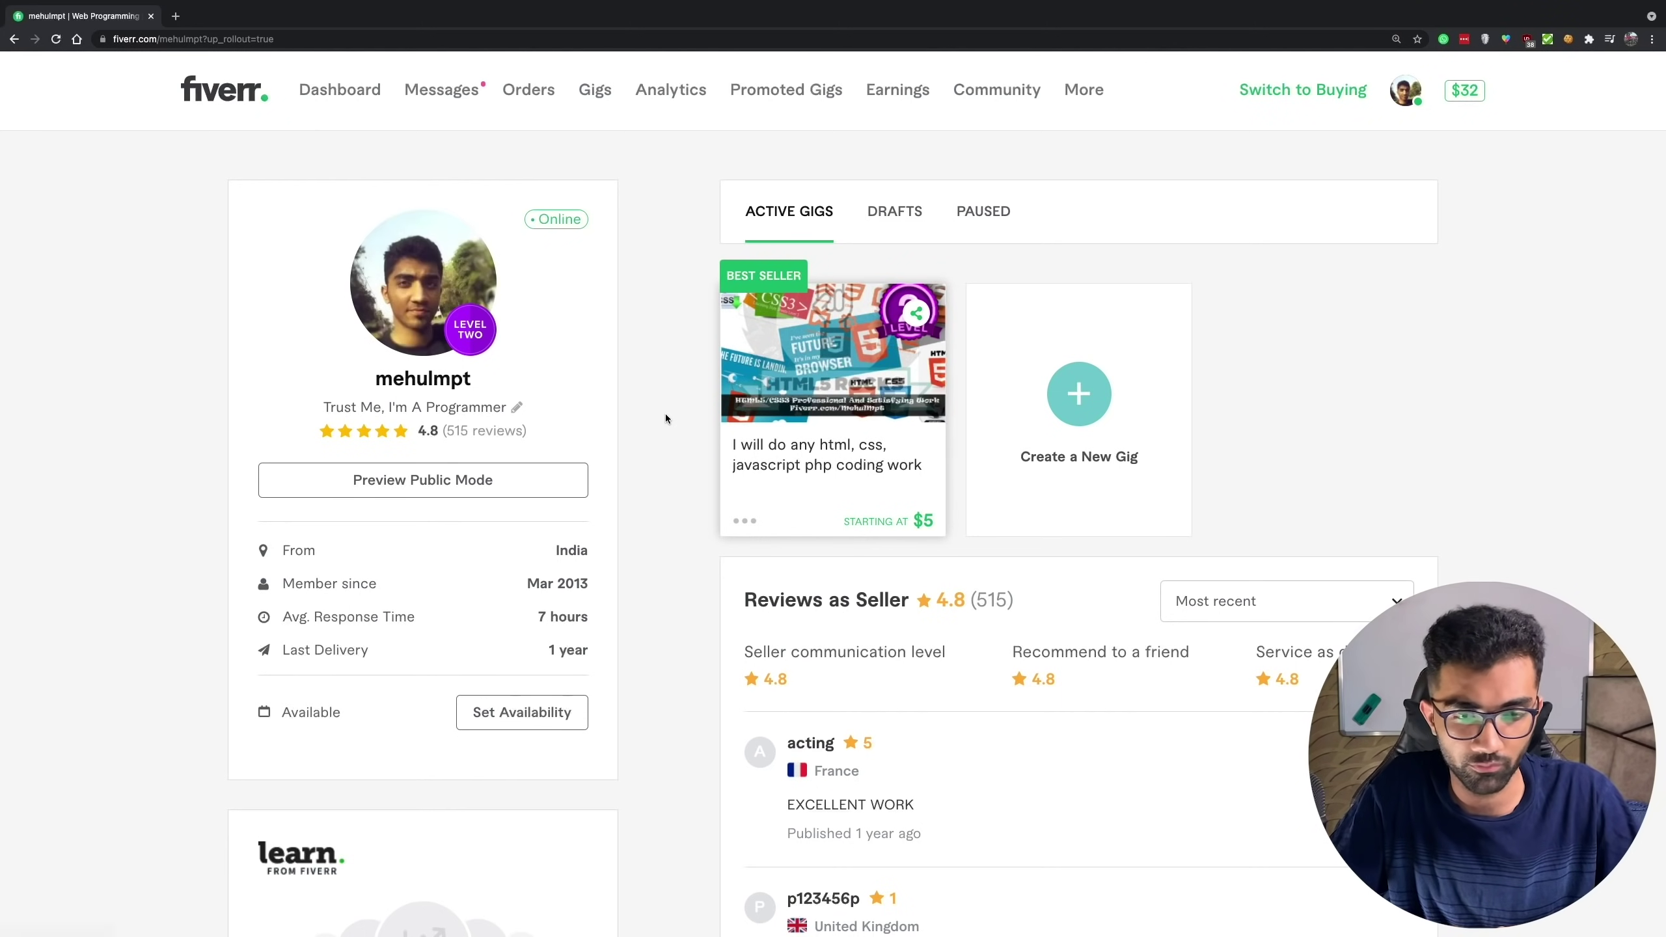
click(776, 451)
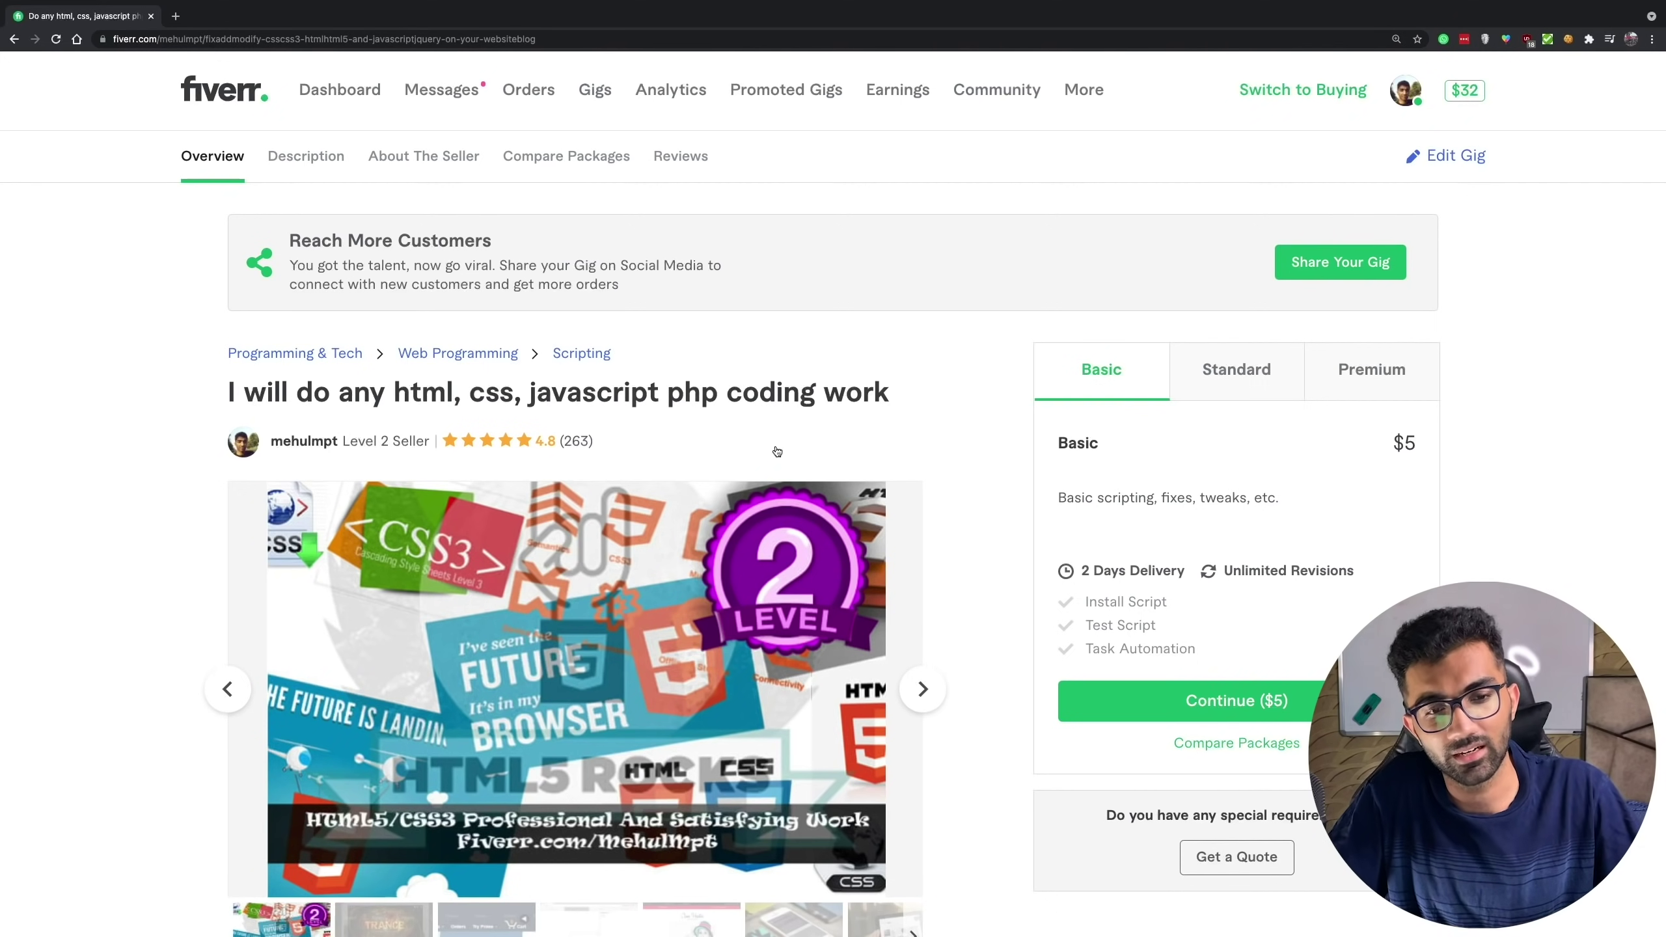
scroll(826, 453, down, 2)
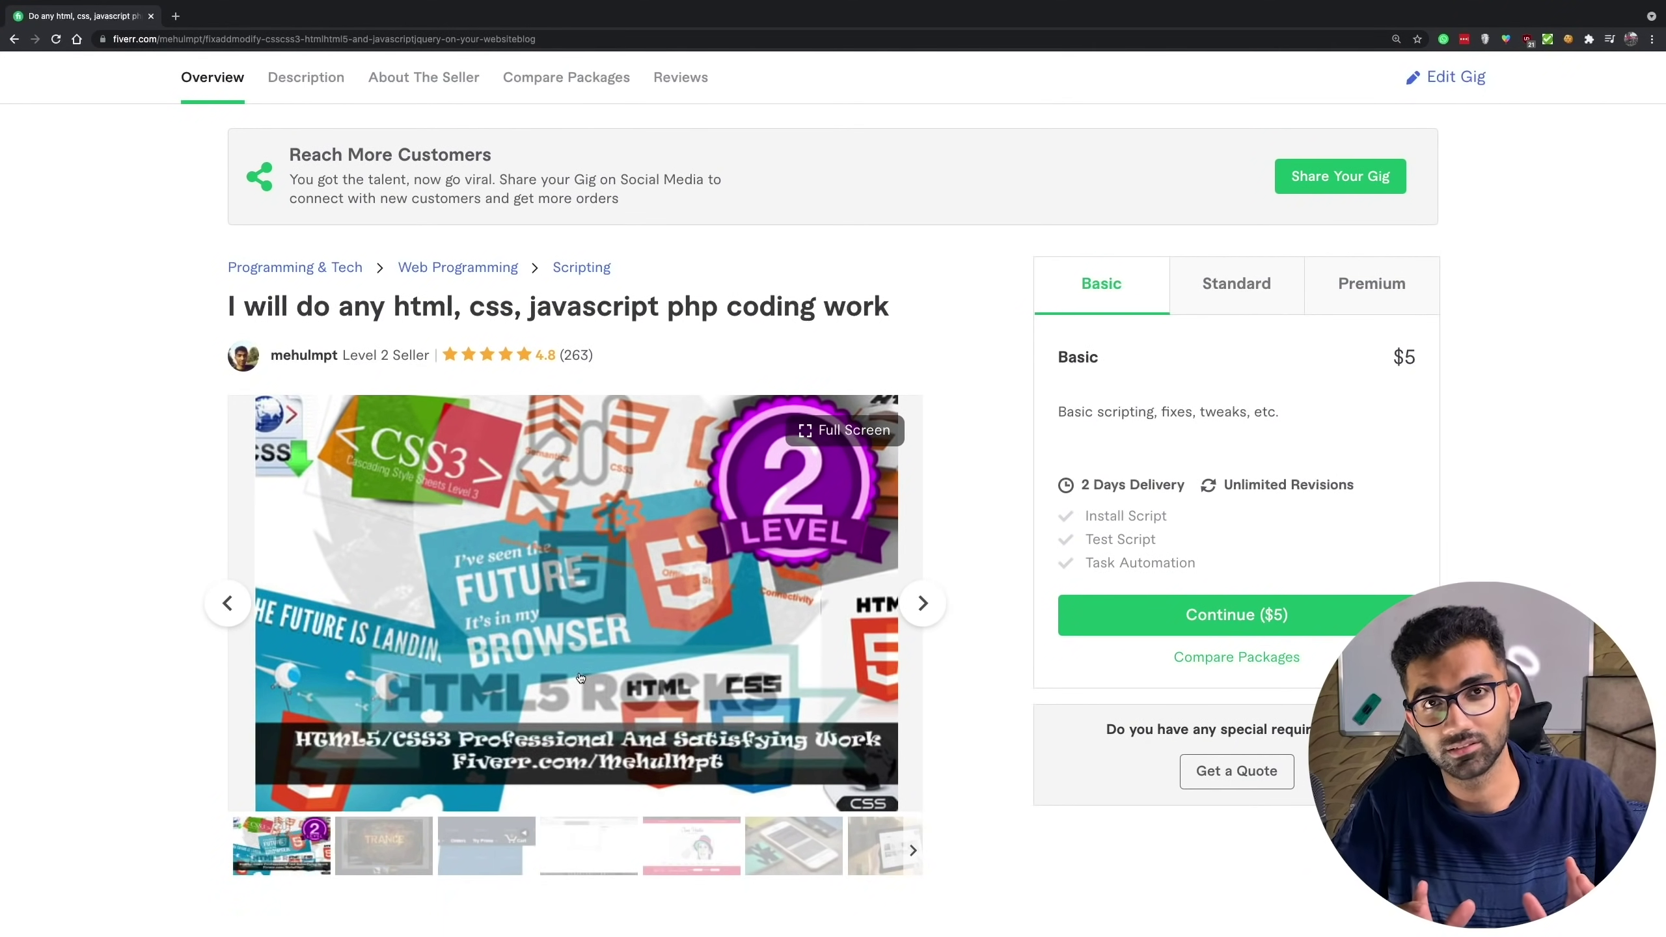
click(921, 610)
click(921, 607)
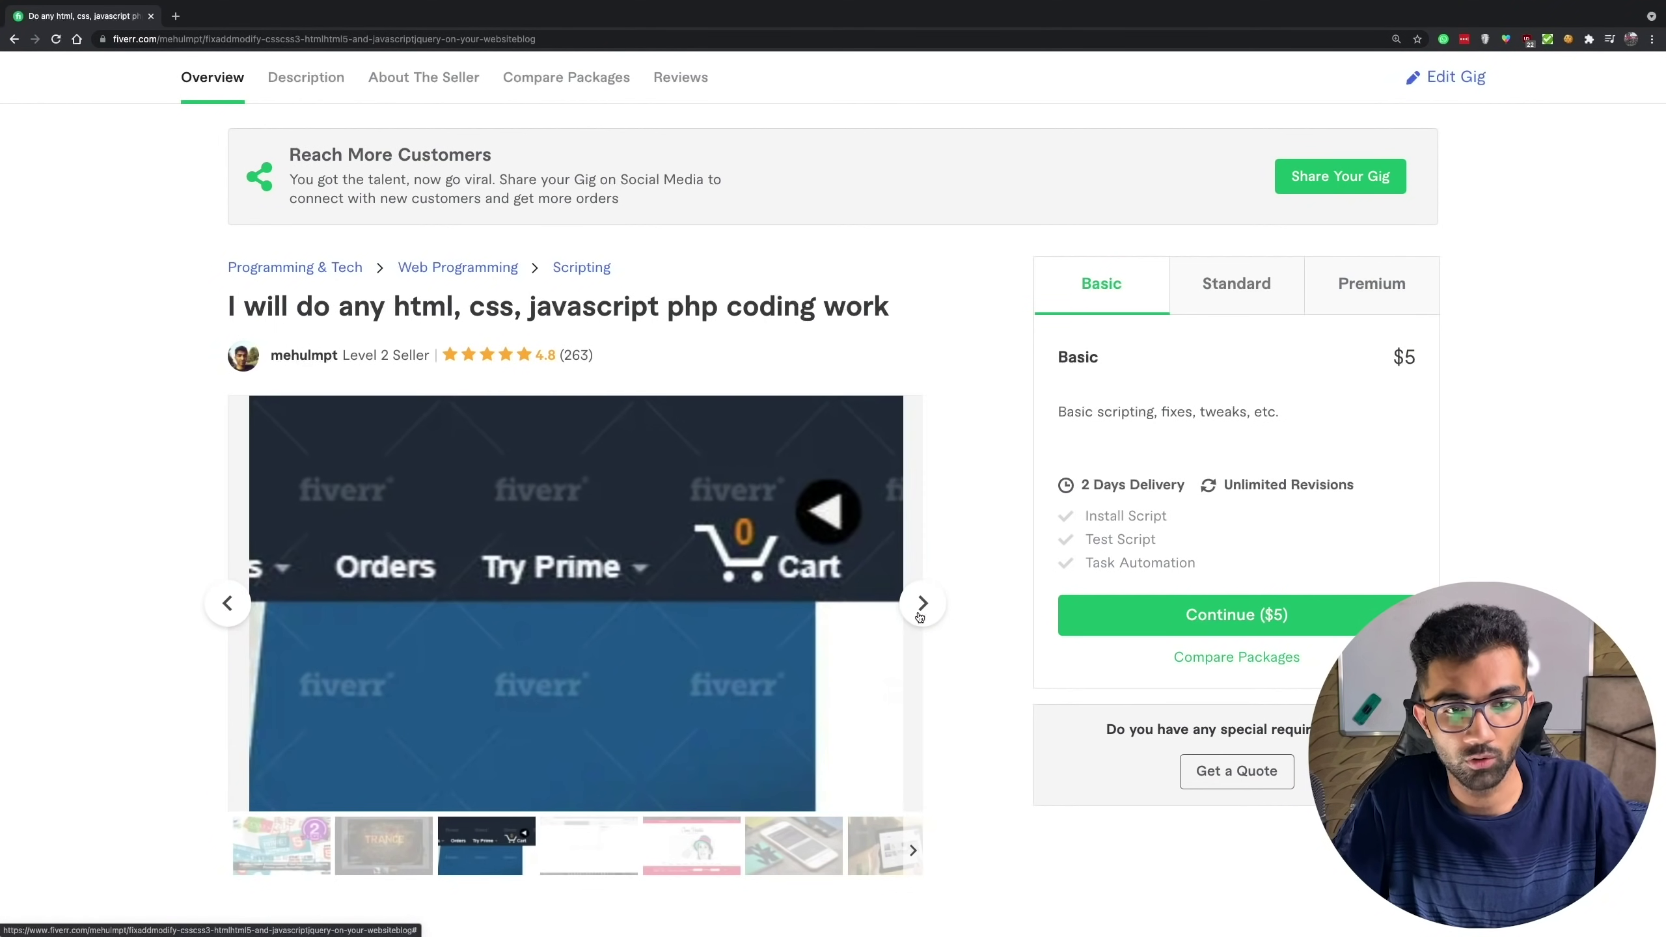
click(921, 607)
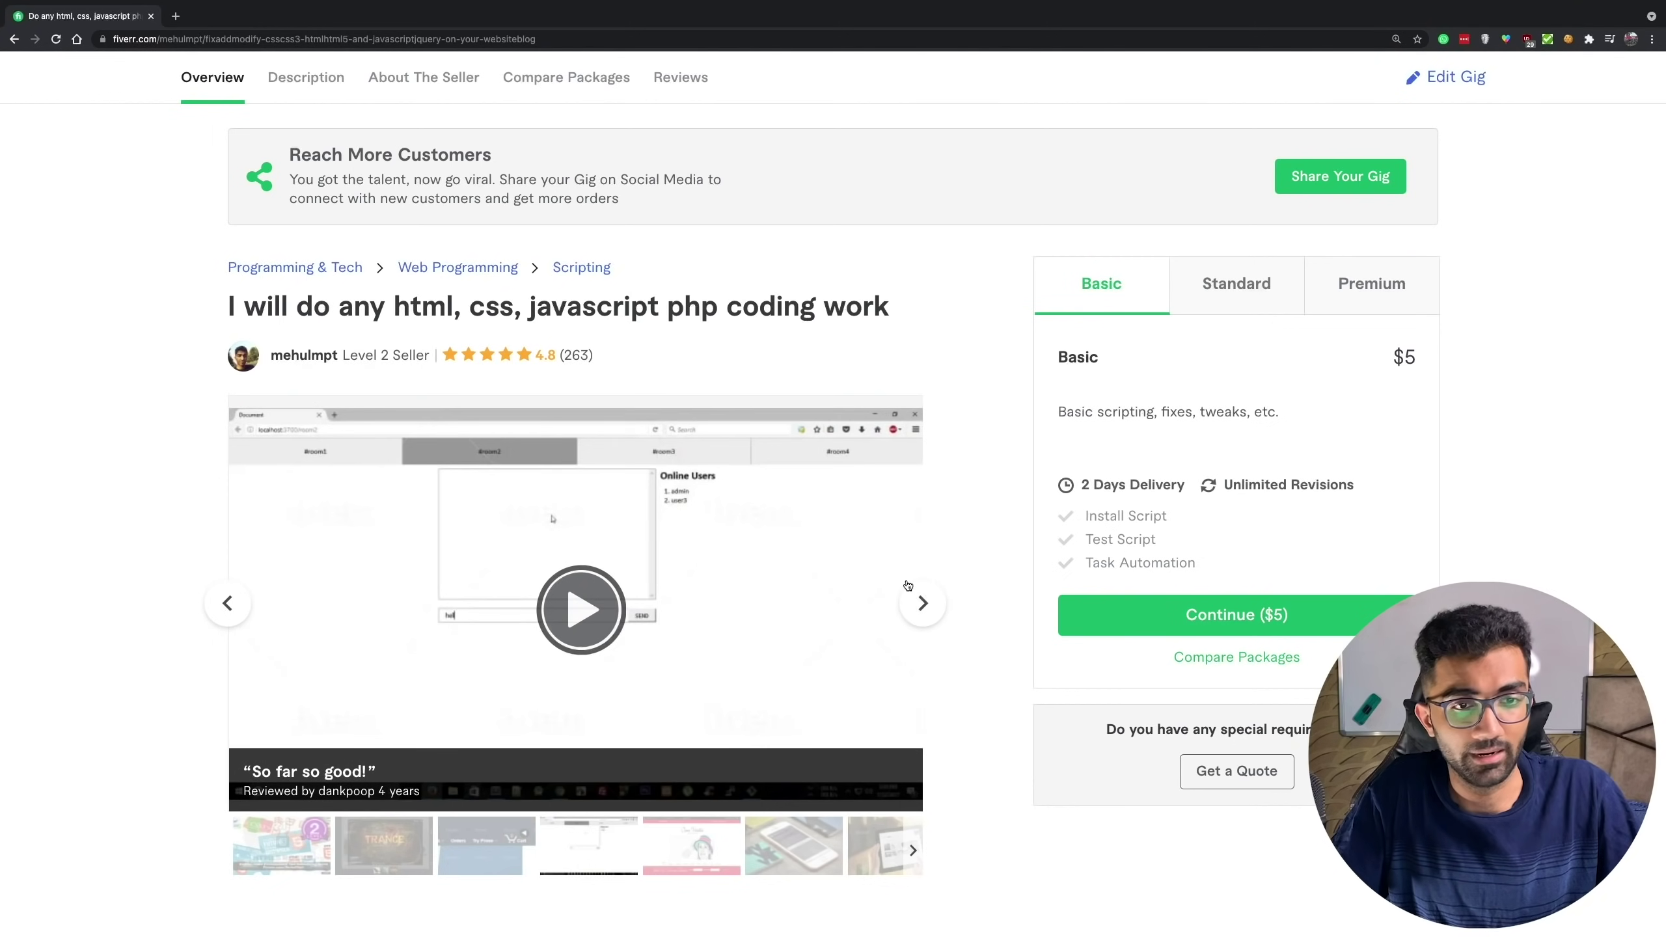
Step: Read the gig's About This Gig description and its Basic package details
scroll(907, 585, down, 3)
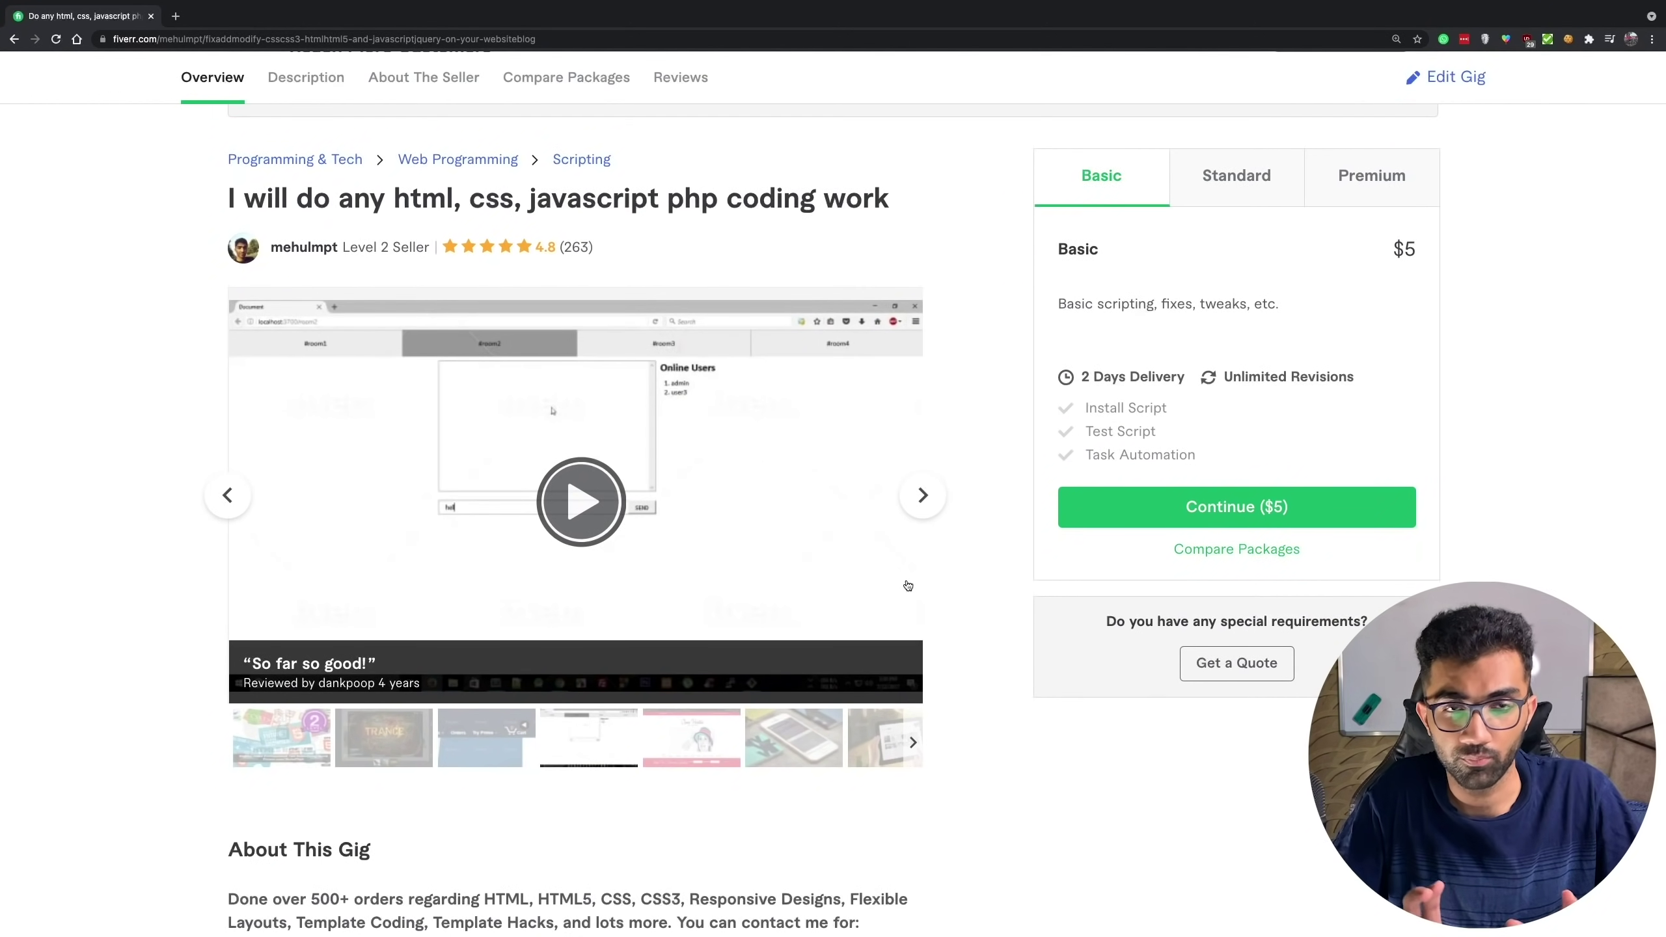
scroll(908, 584, down, 5)
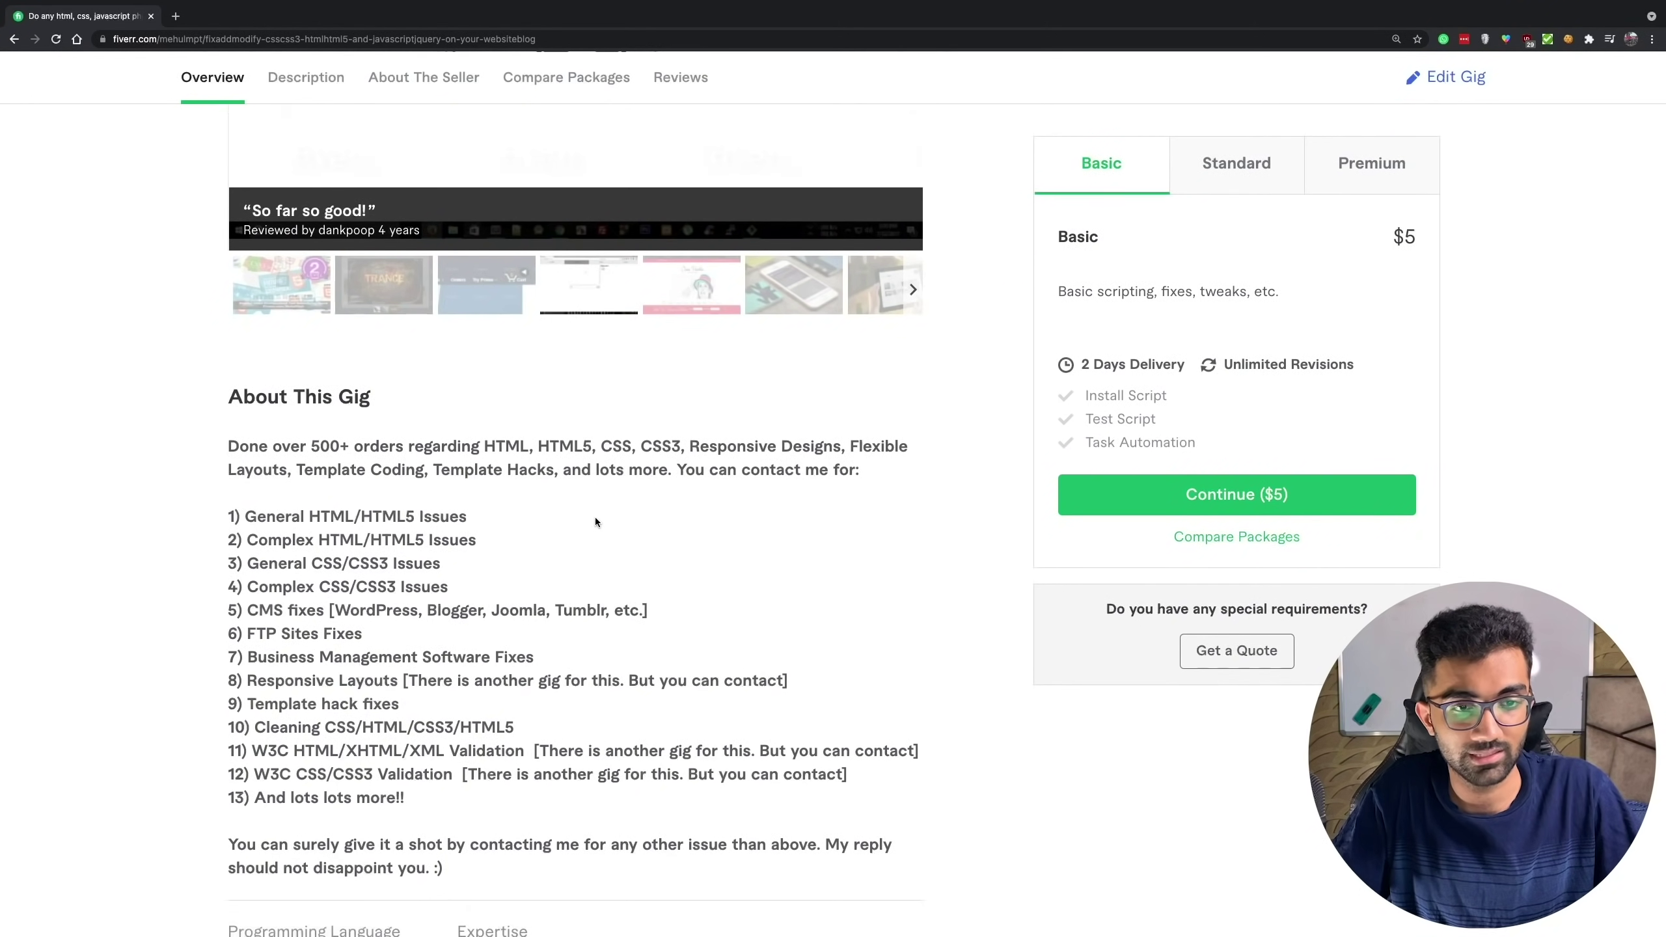
scroll(595, 518, down, 3)
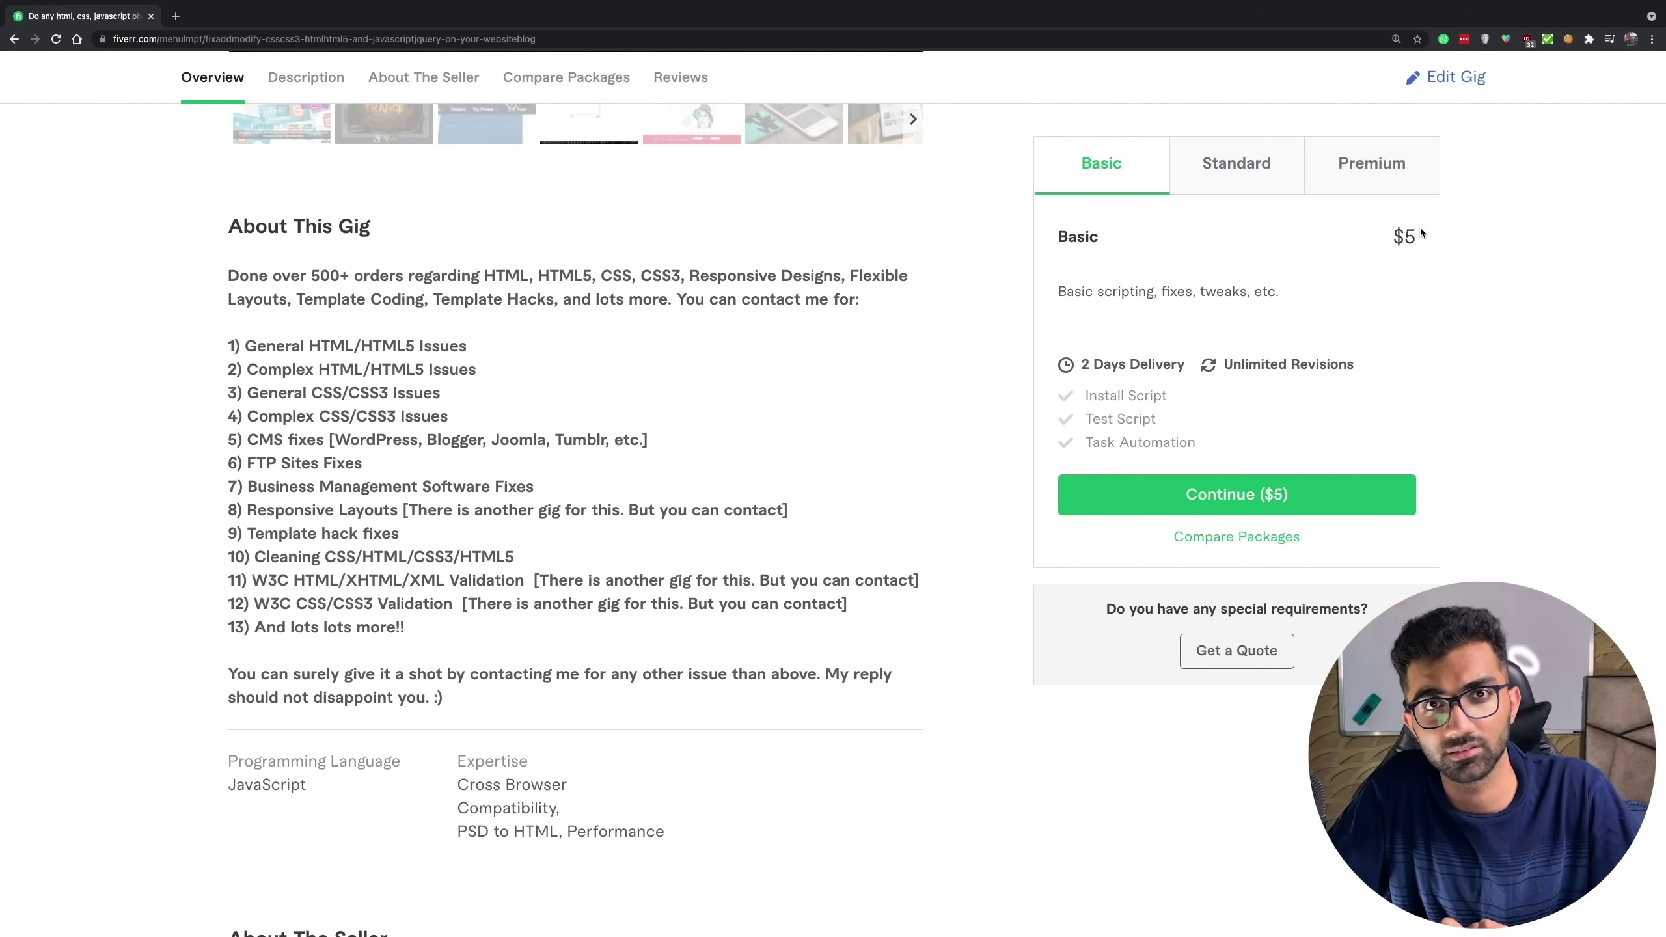
Step: Open the Buyer Requests page with the active requests
scroll(1421, 232, up, 10)
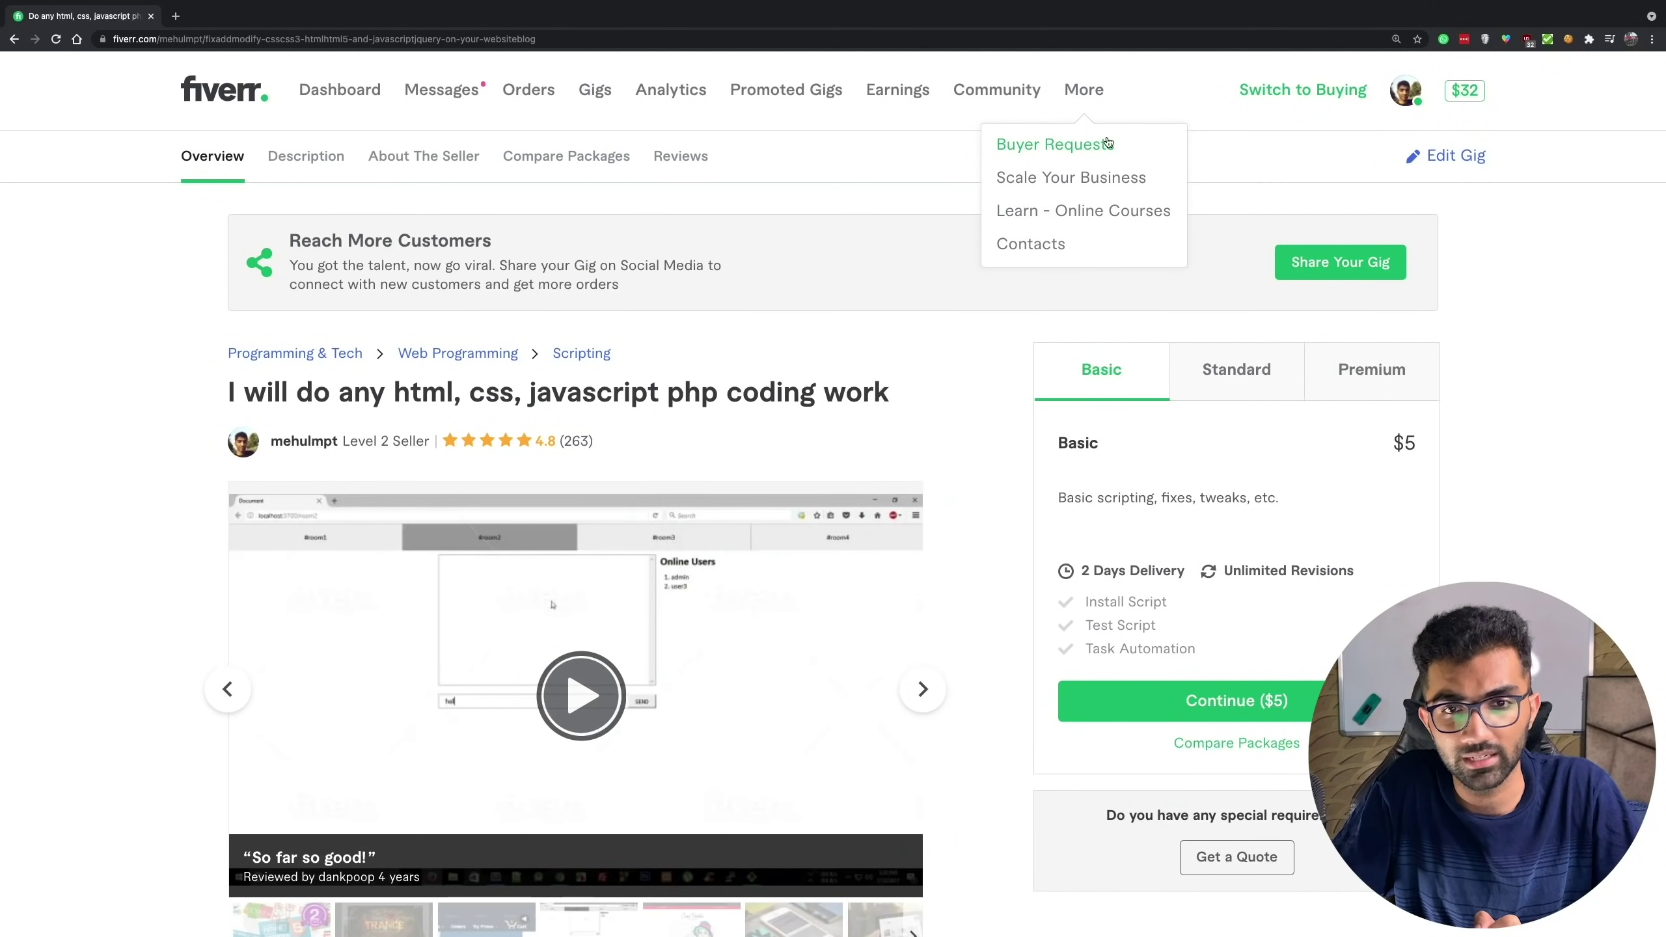
click(1072, 146)
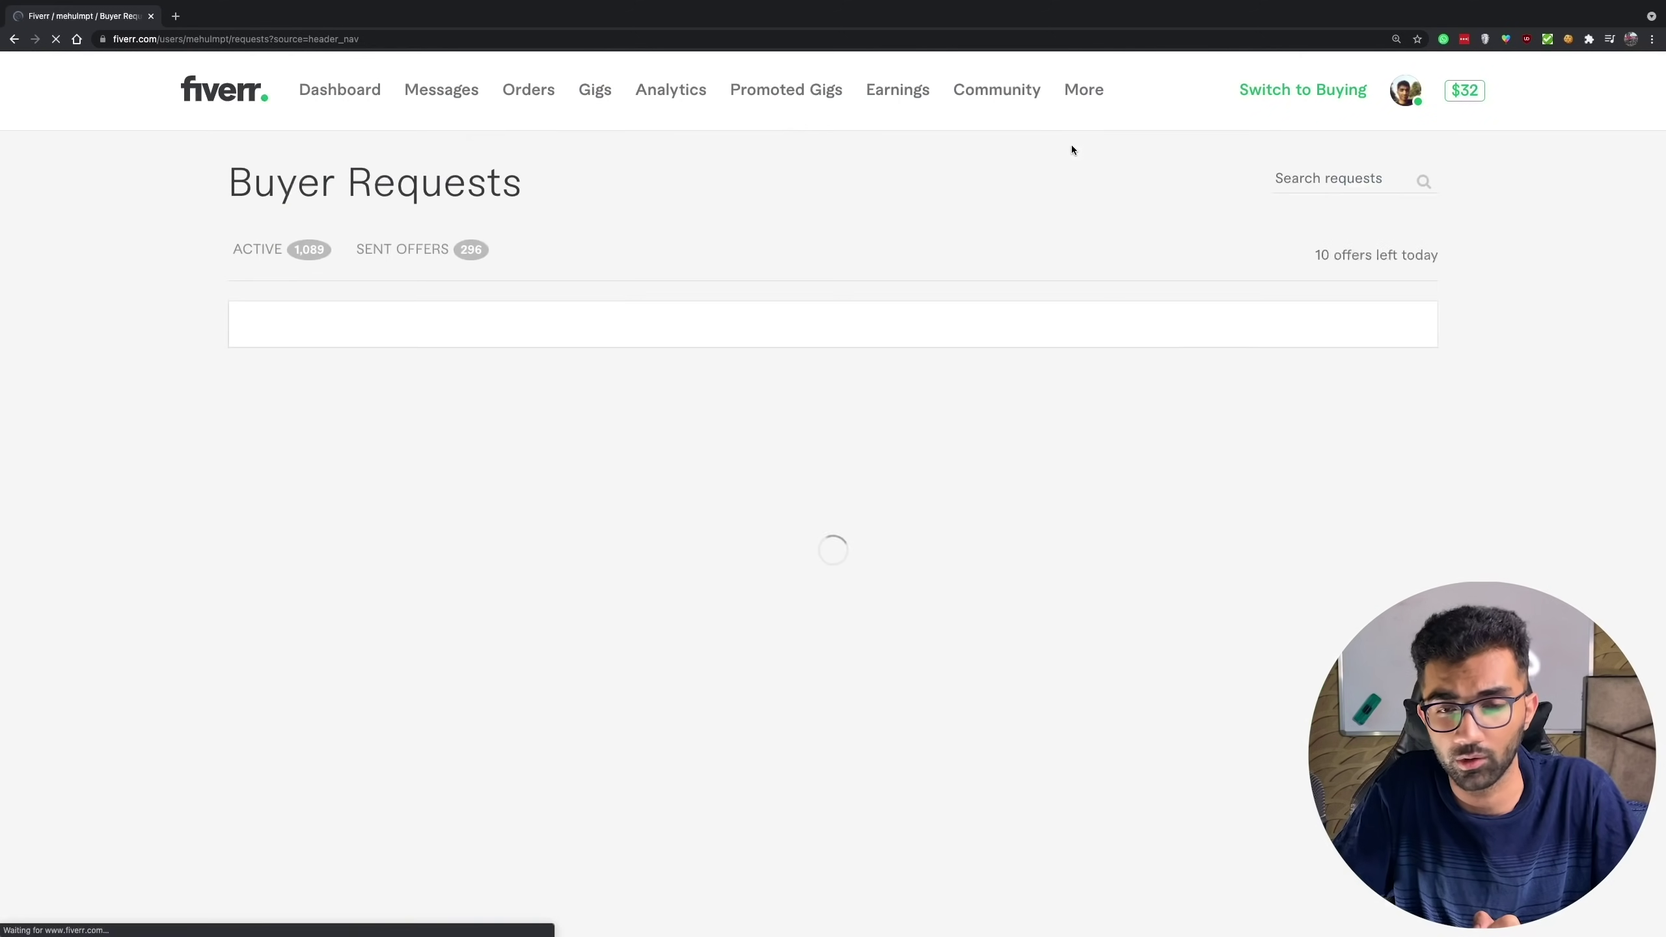
scroll(604, 239, down, 1)
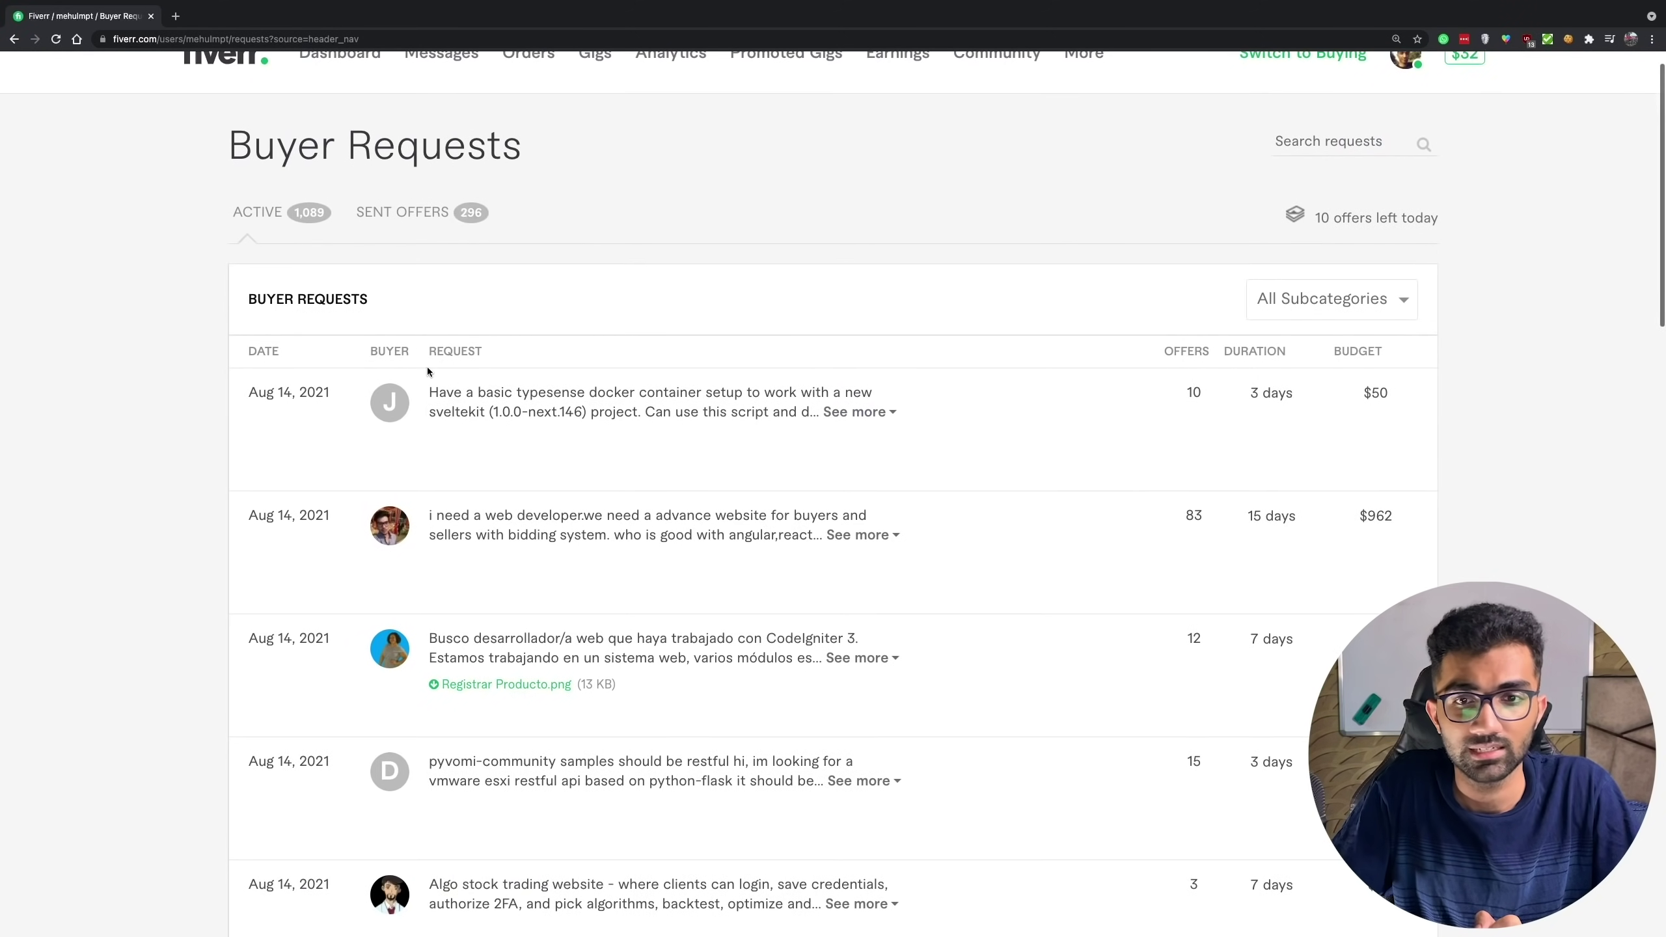
Step: Examine the active buyer requests, comparing their descriptions, number of offers, durations and budgets
mouse_move(562, 408)
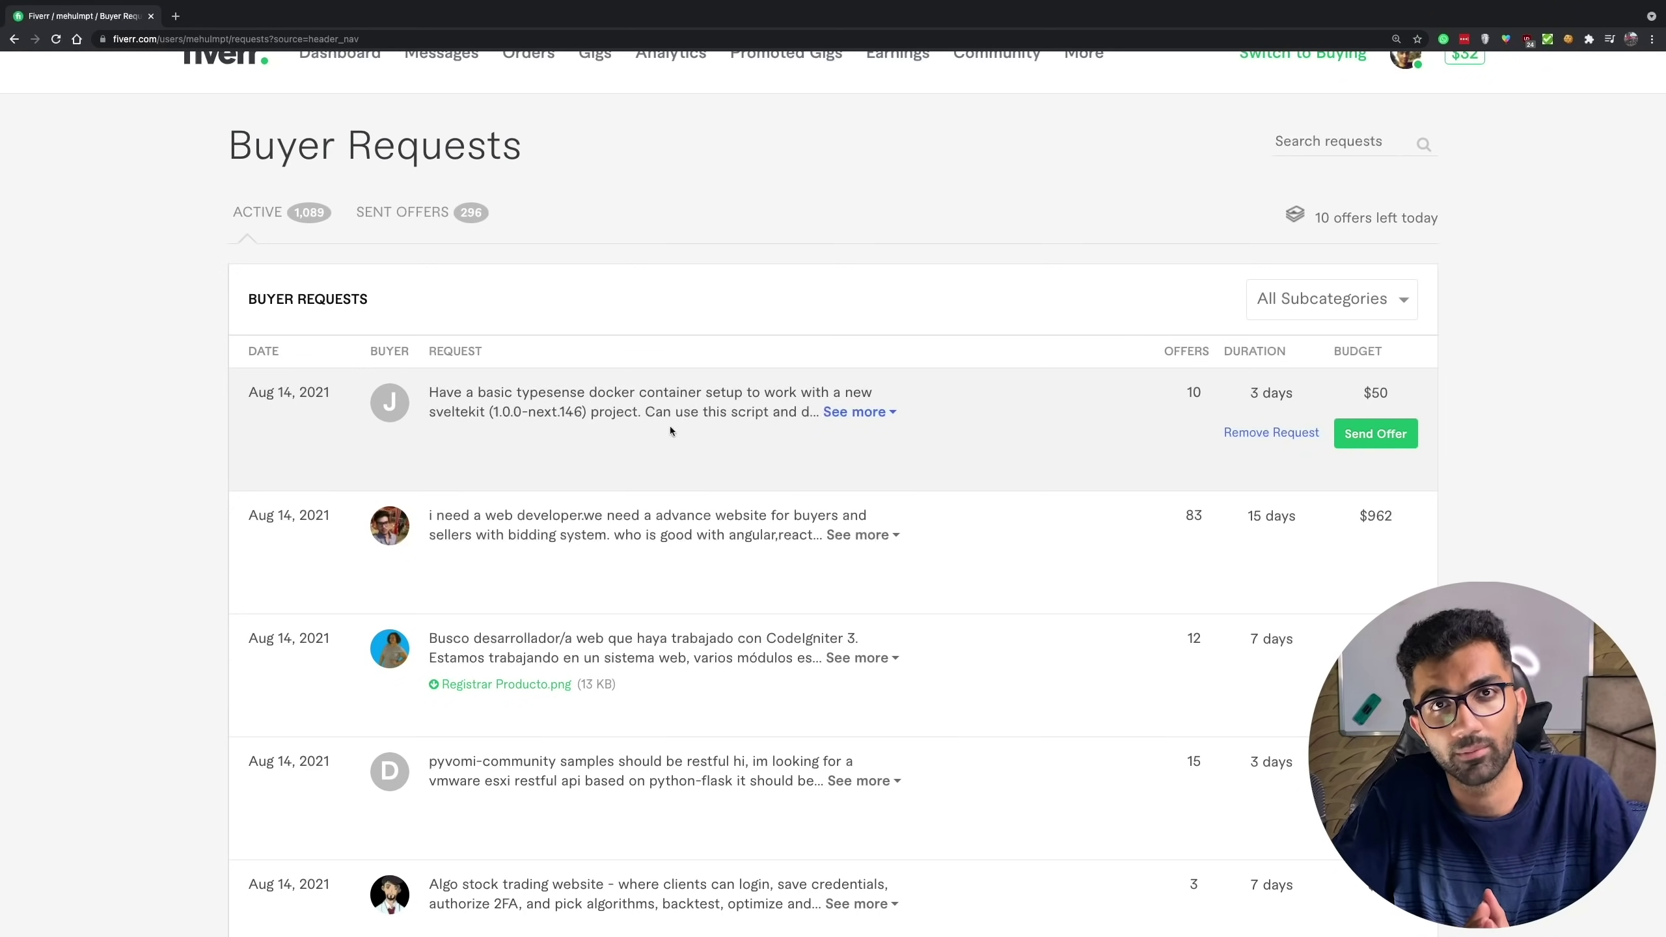
scroll(670, 430, down, 1)
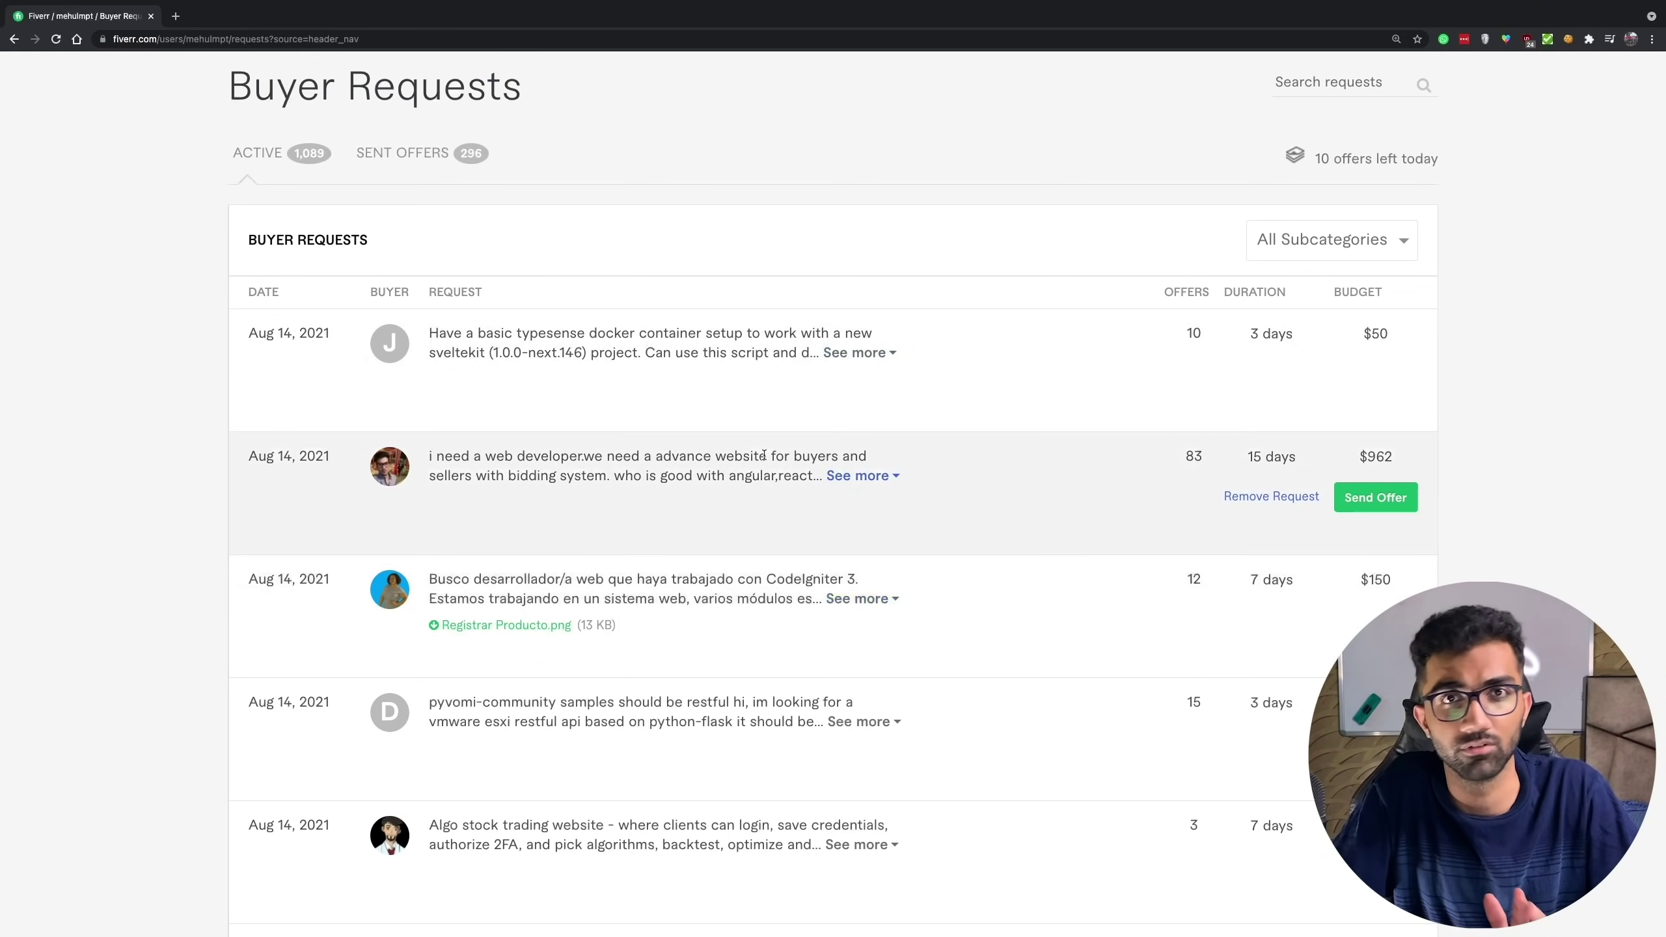
scroll(719, 528, up, 2)
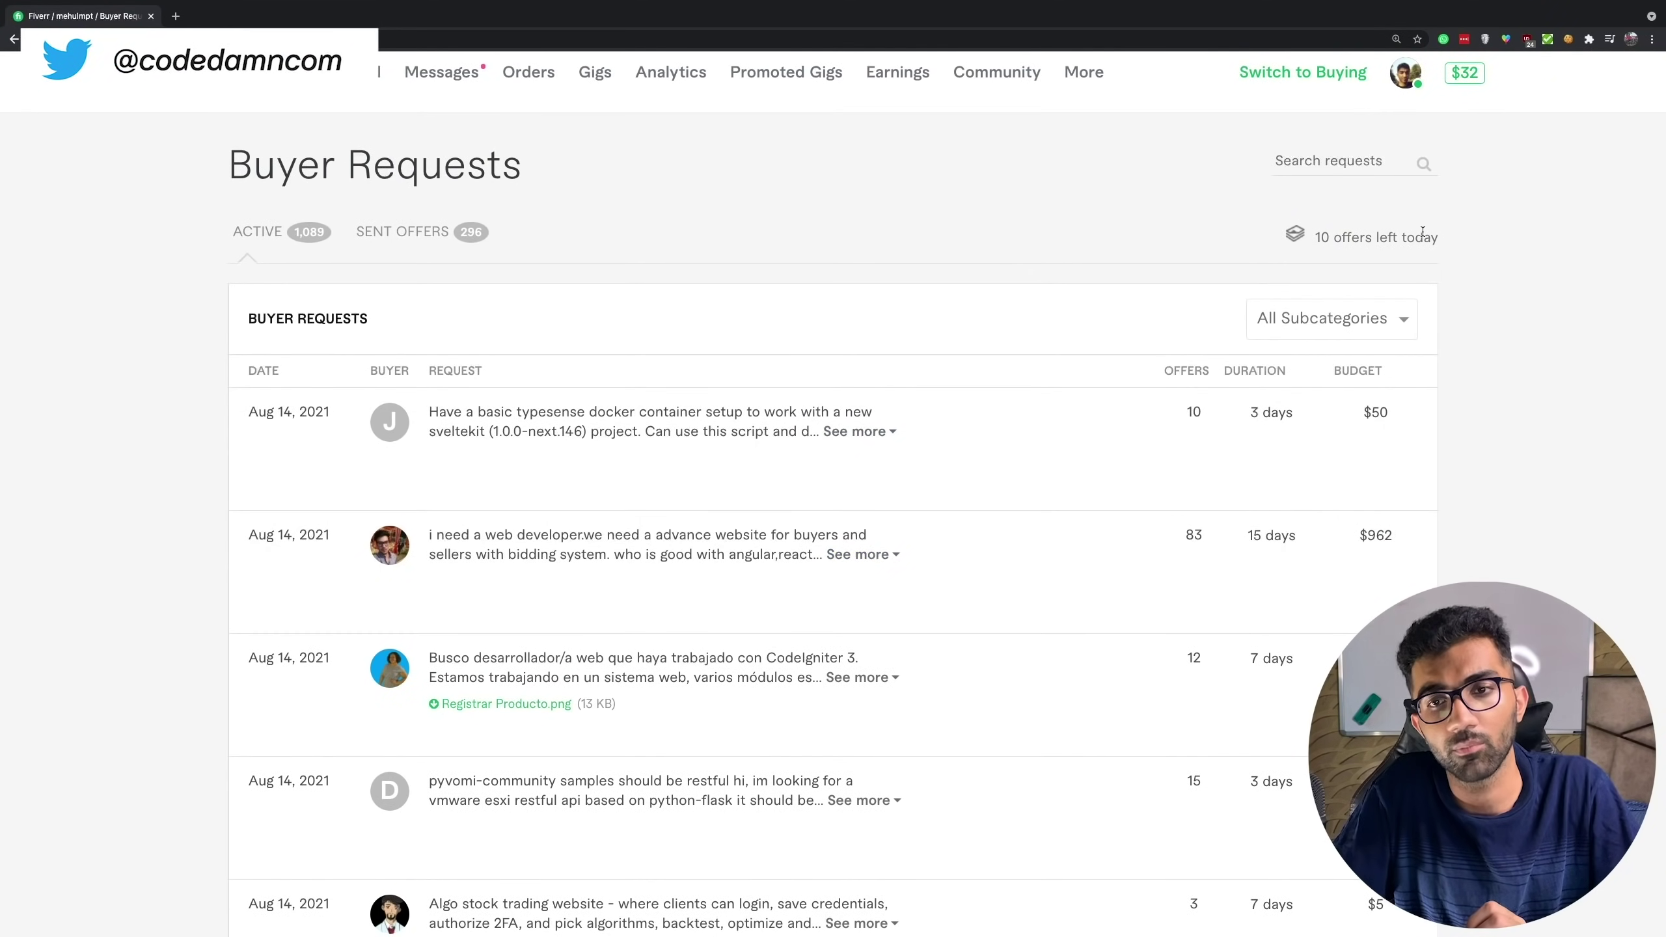
scroll(1012, 336, down, 2)
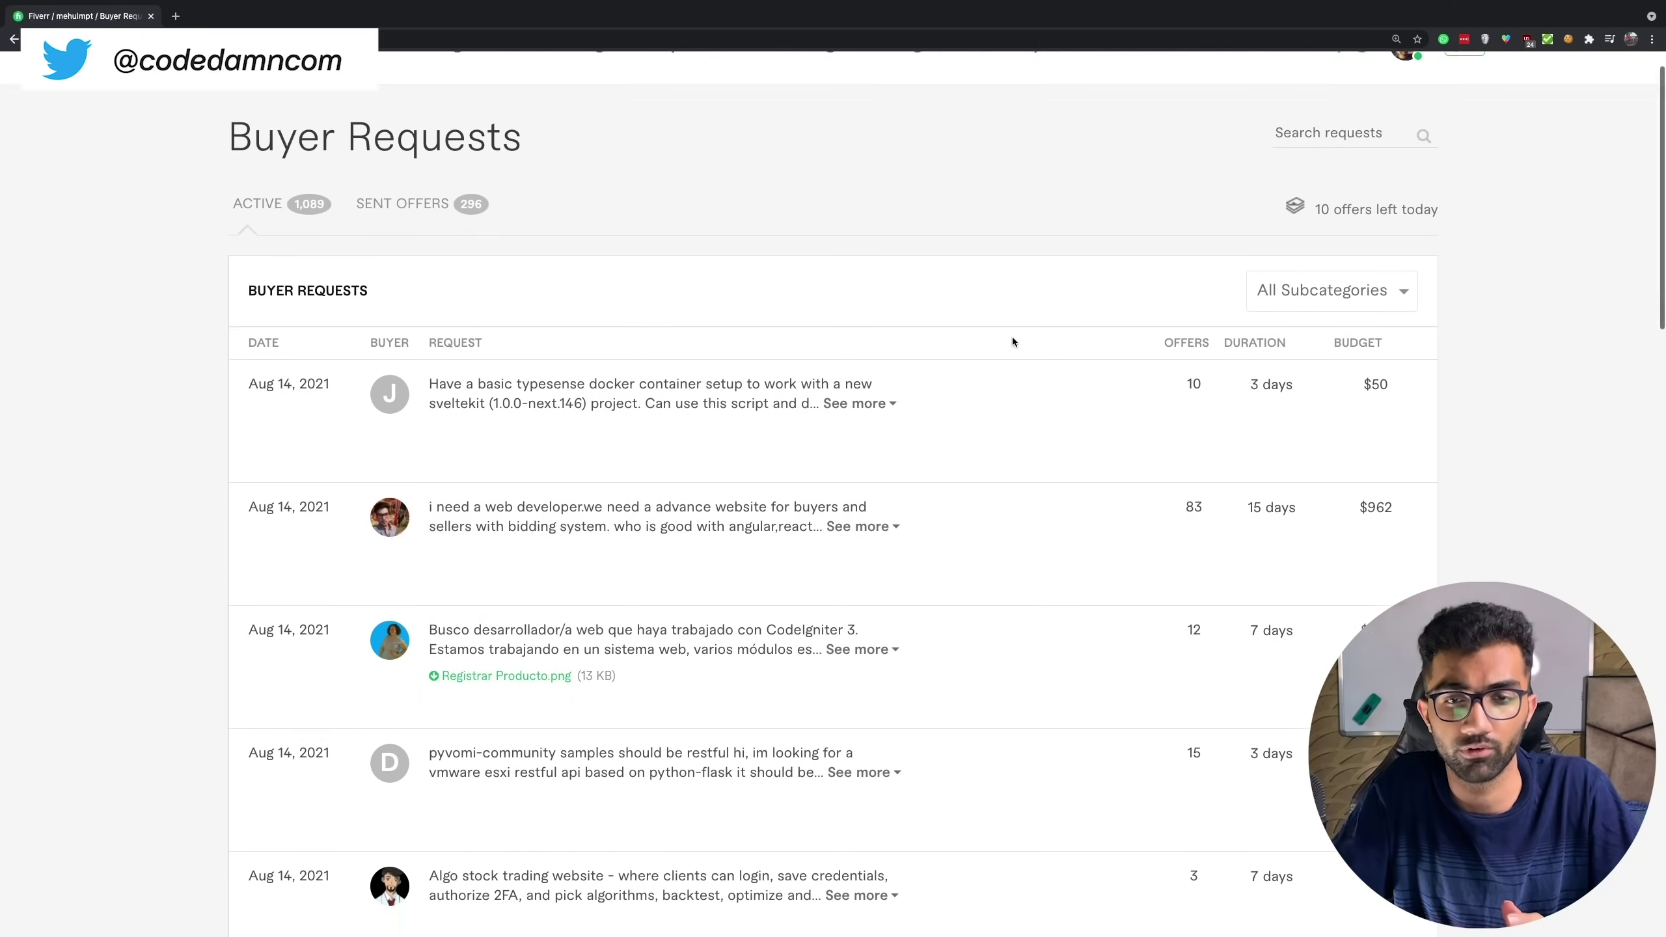
mouse_move(1327, 599)
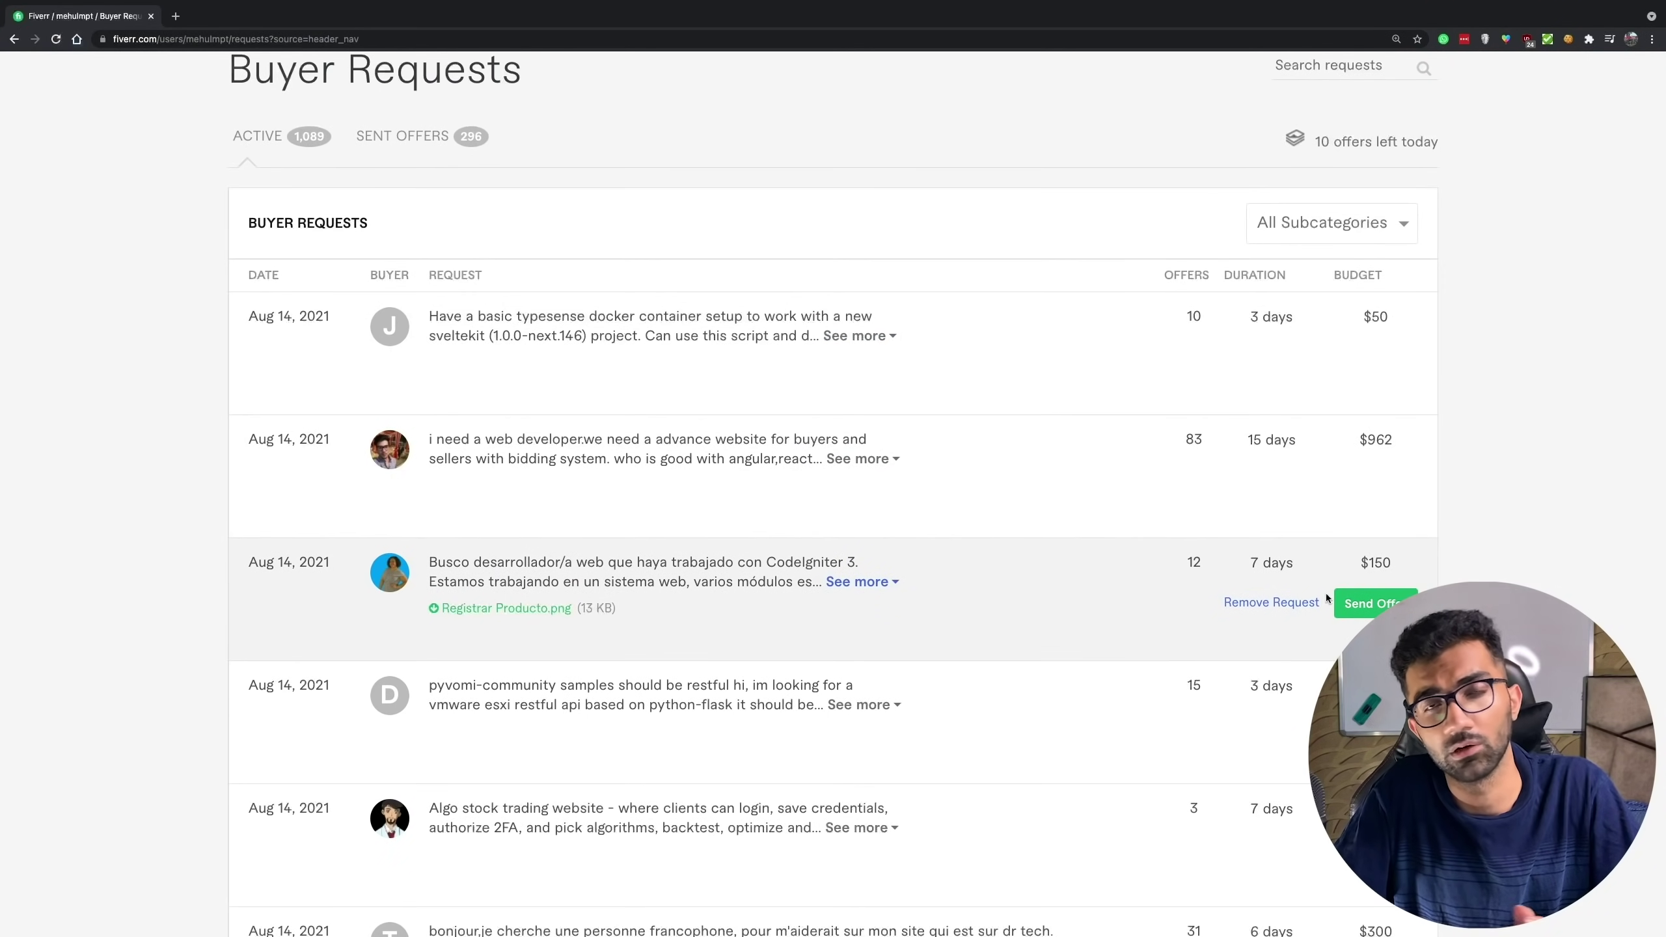
mouse_move(1293, 755)
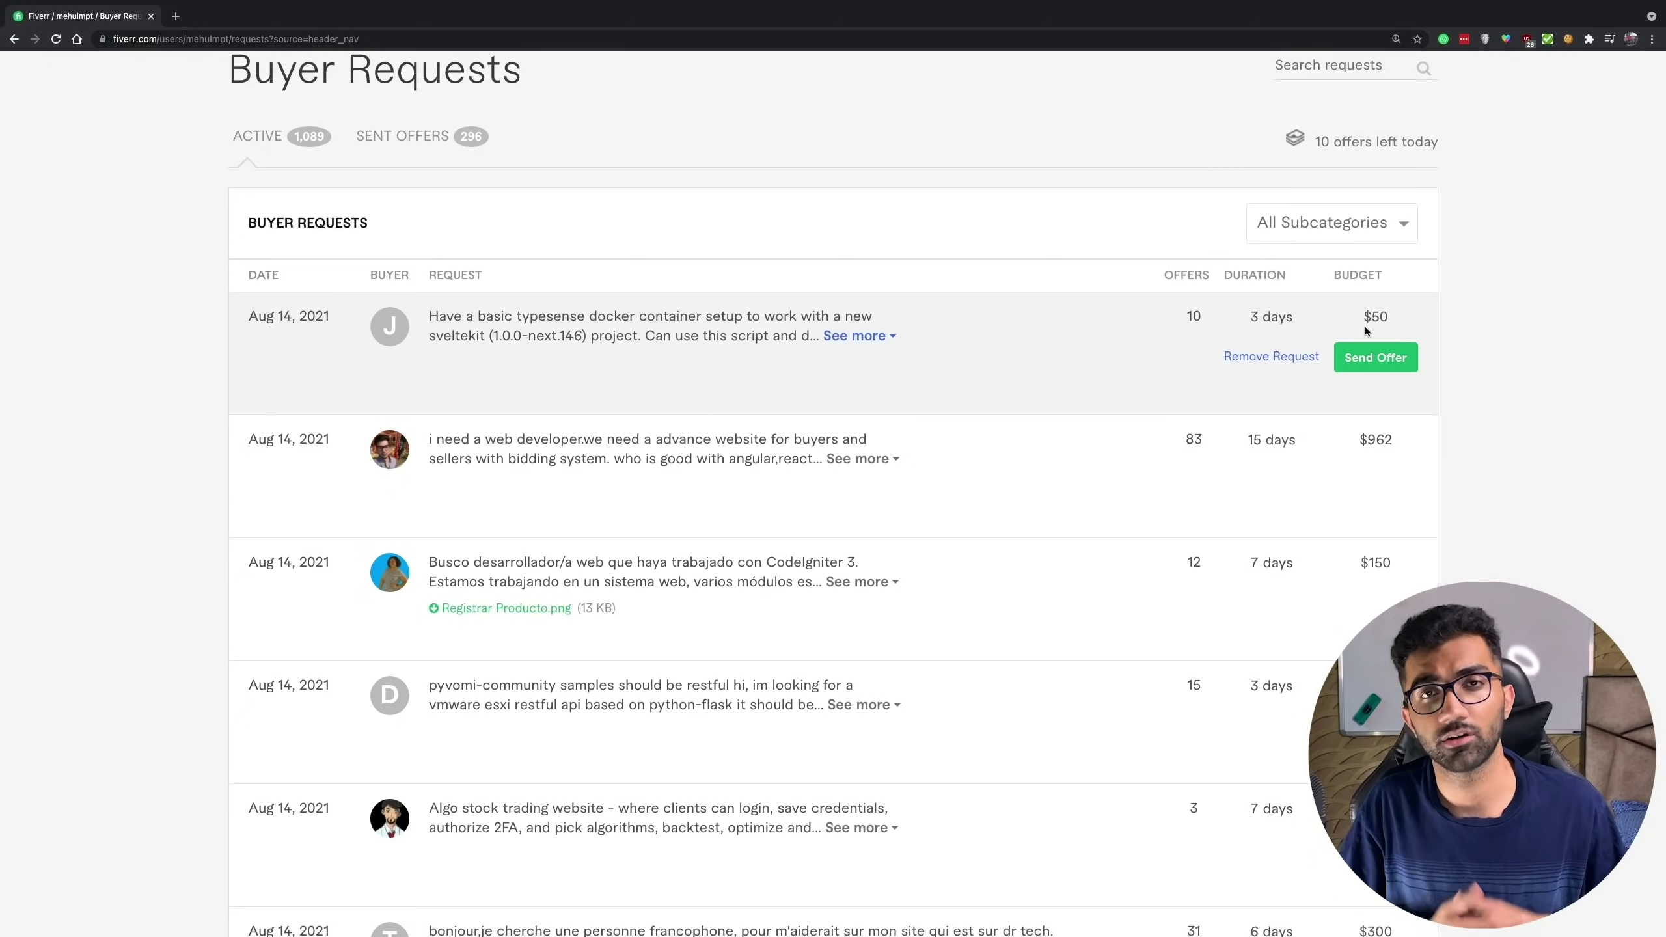
scroll(1364, 325, down, 2)
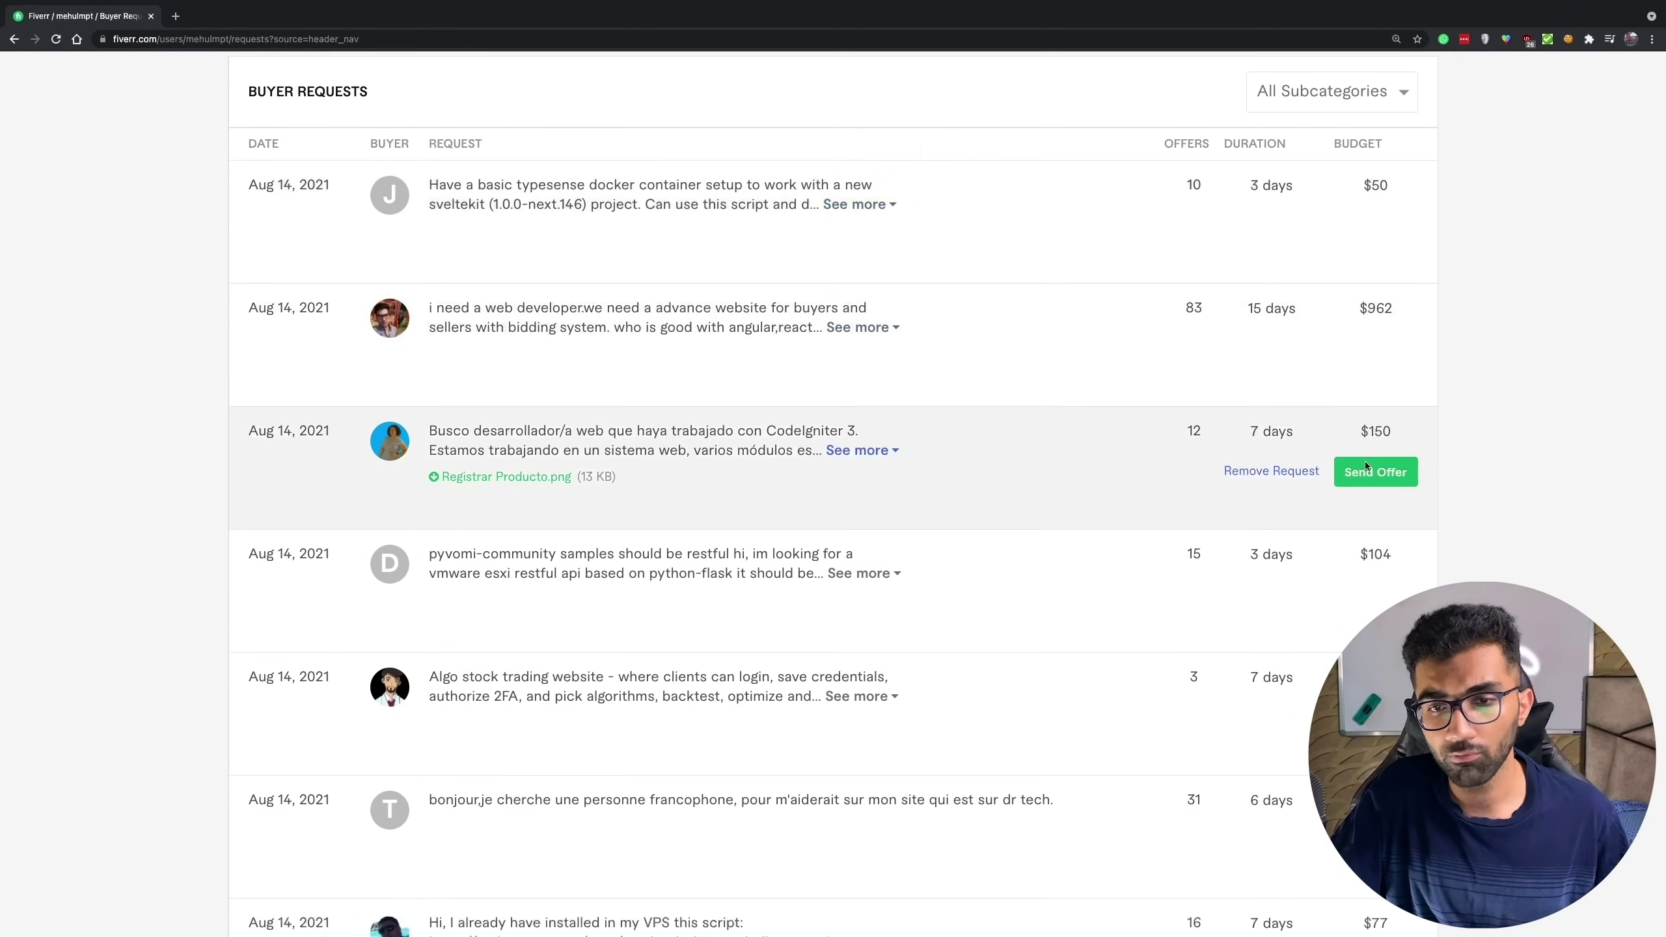
scroll(1364, 463, down, 2)
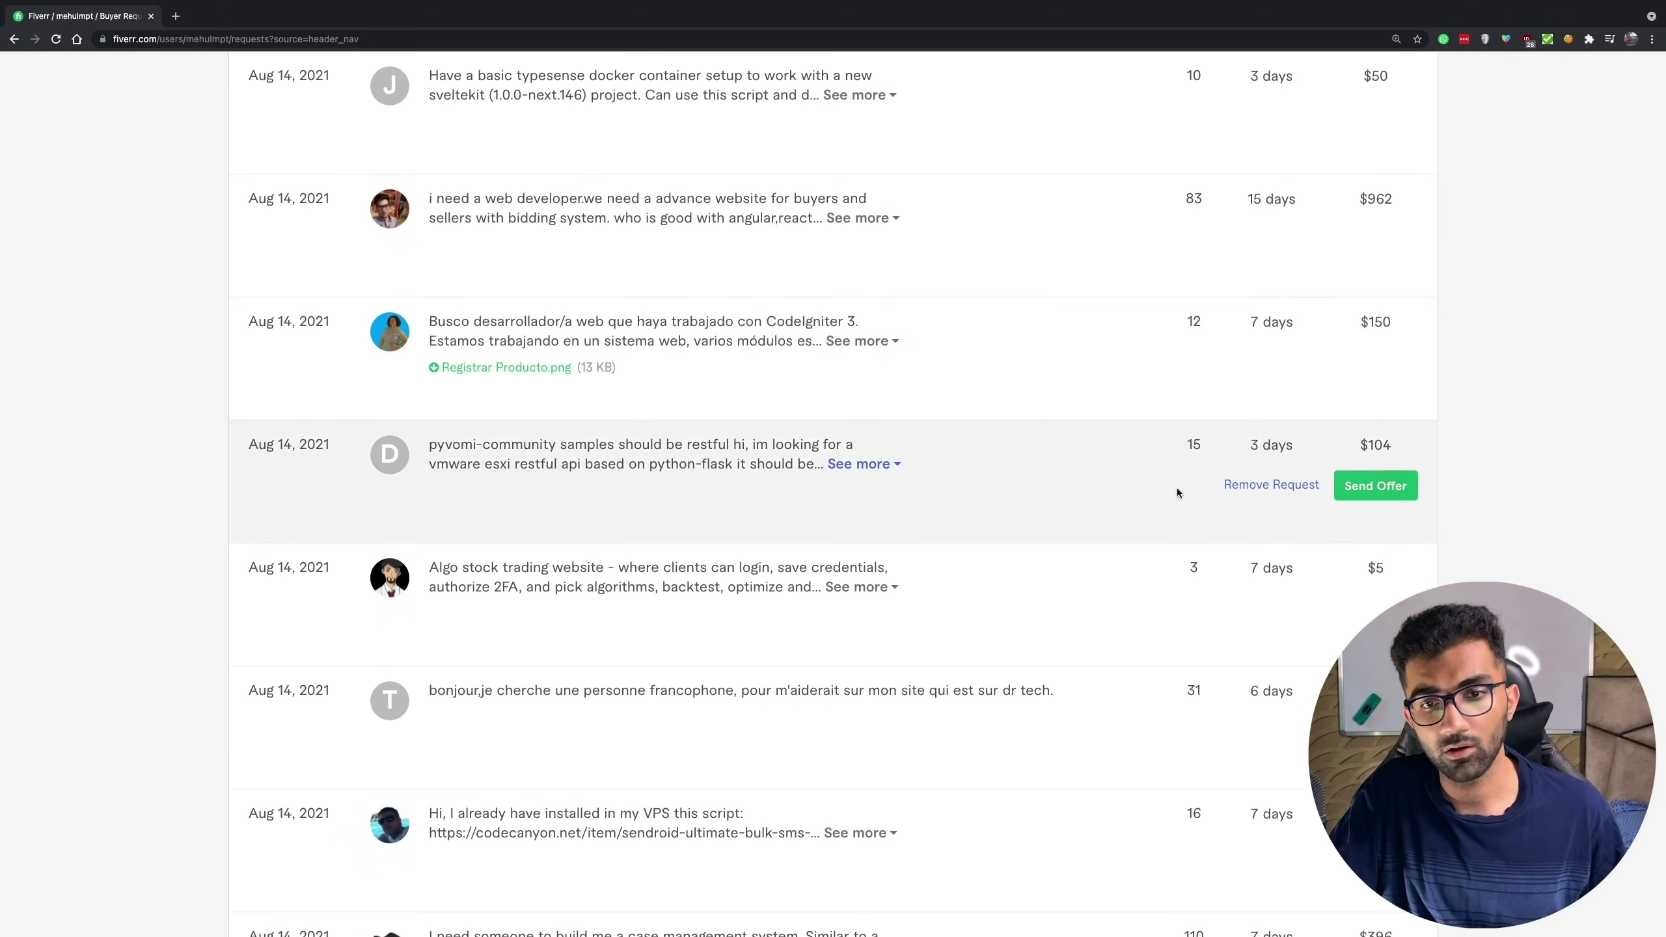
scroll(1185, 453, down, 2)
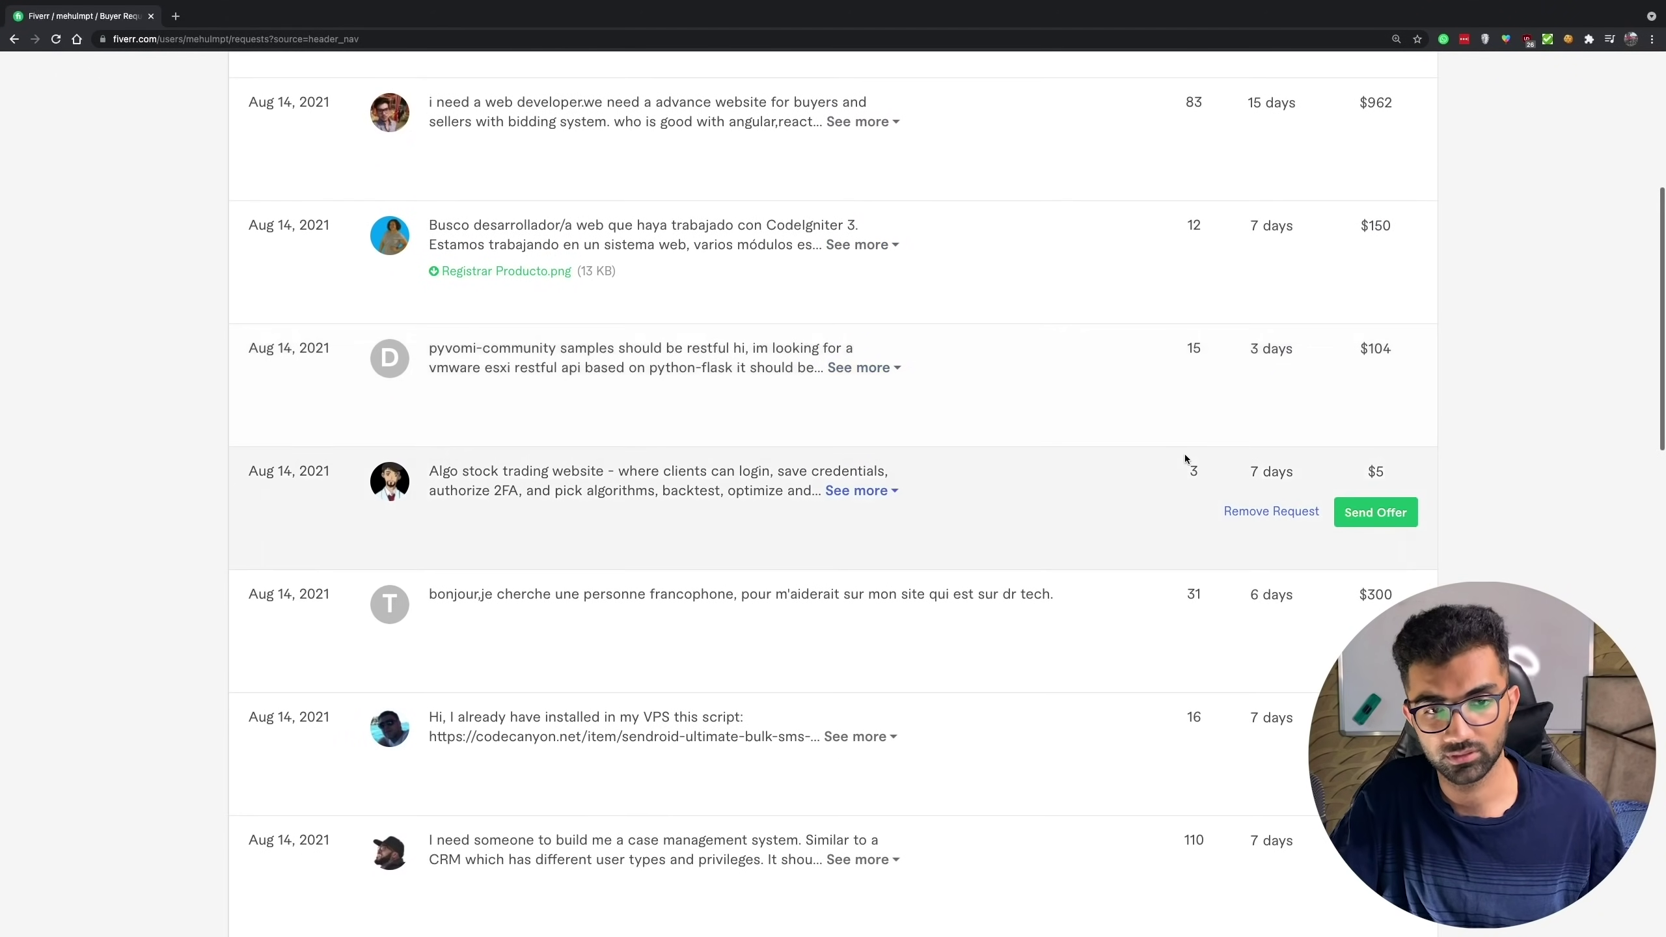
Step: Expand the full text of the algo stock trading website request and review the requests listed below it
click(858, 490)
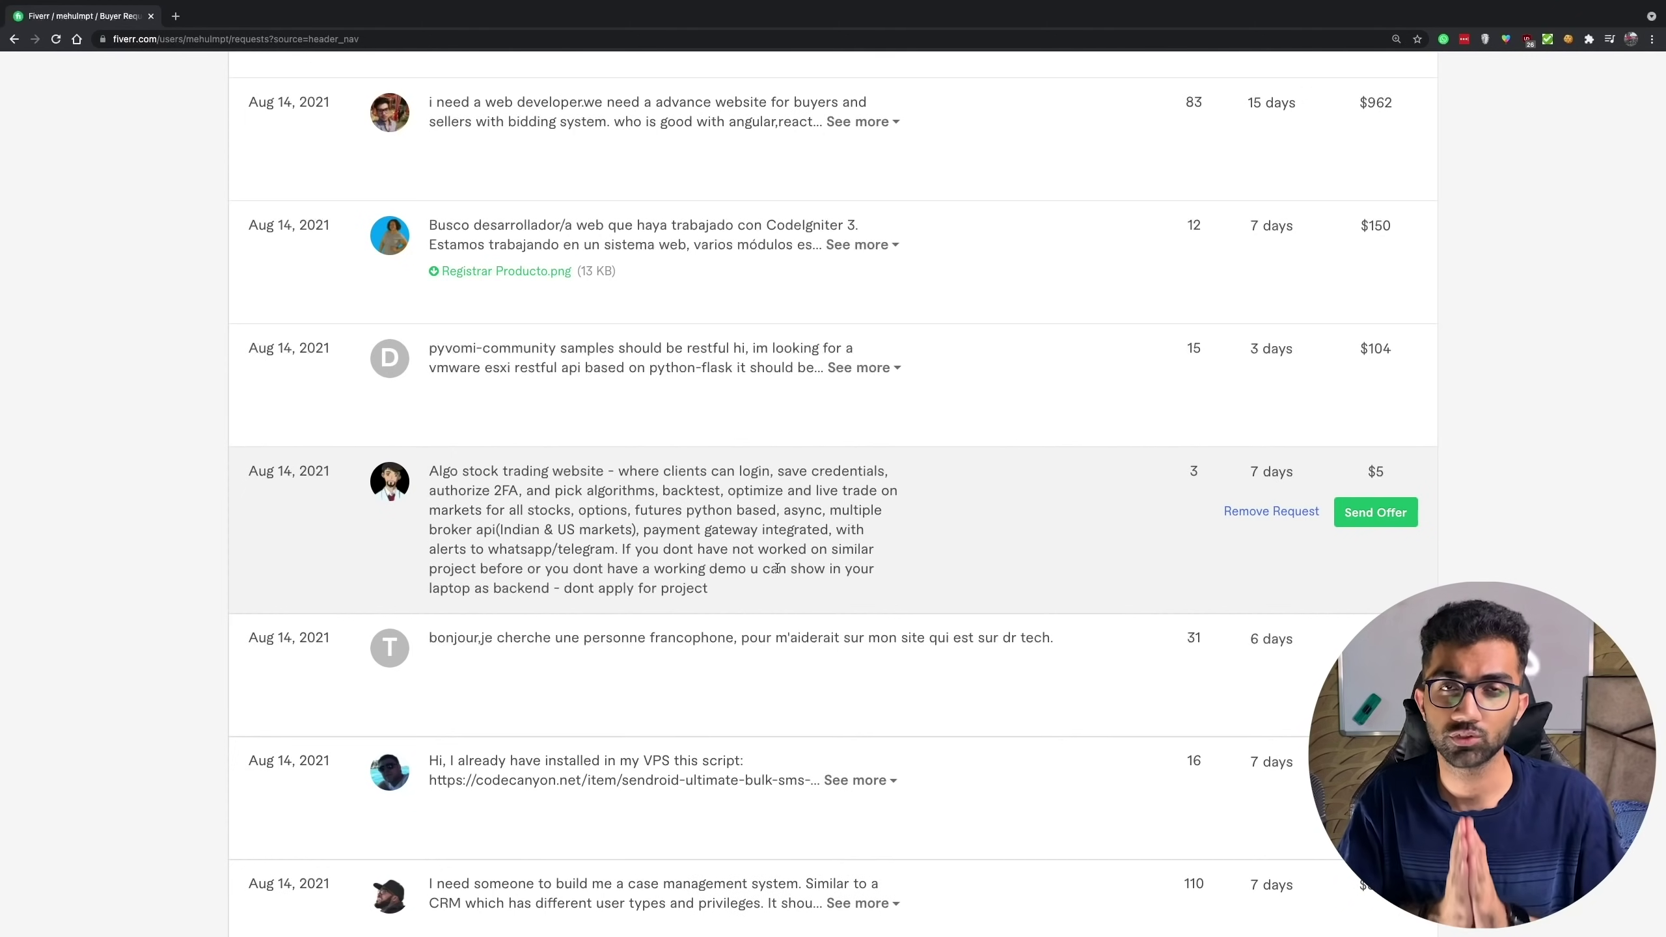
scroll(777, 569, down, 3)
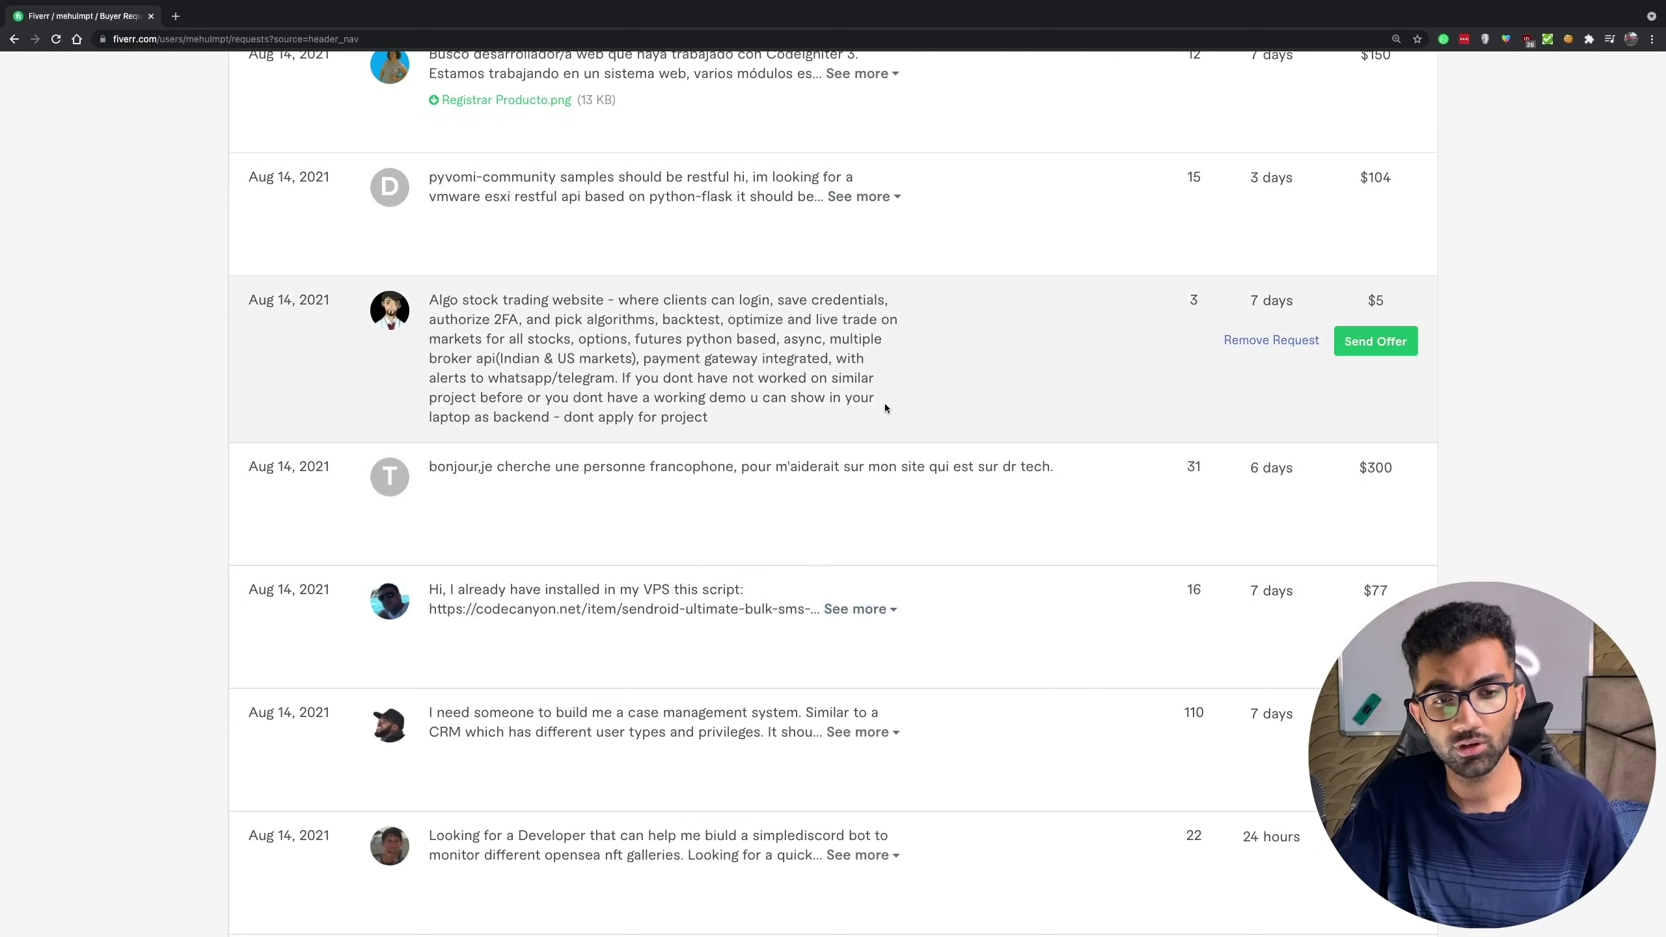
scroll(919, 539, down, 1)
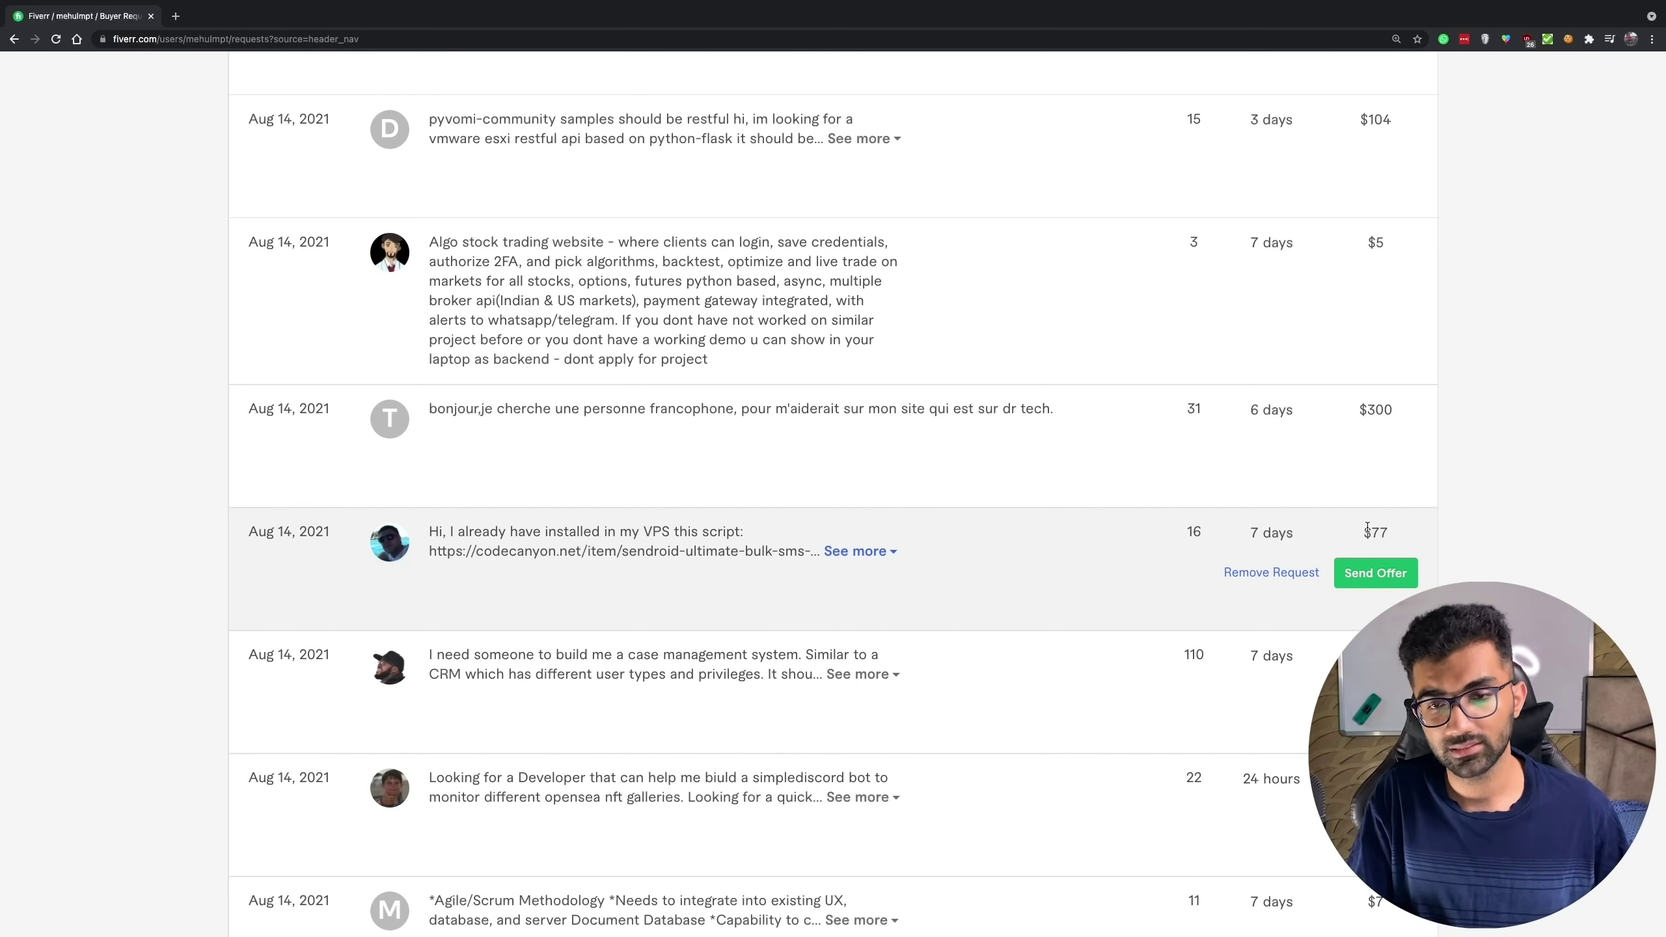
scroll(1367, 529, down, 1)
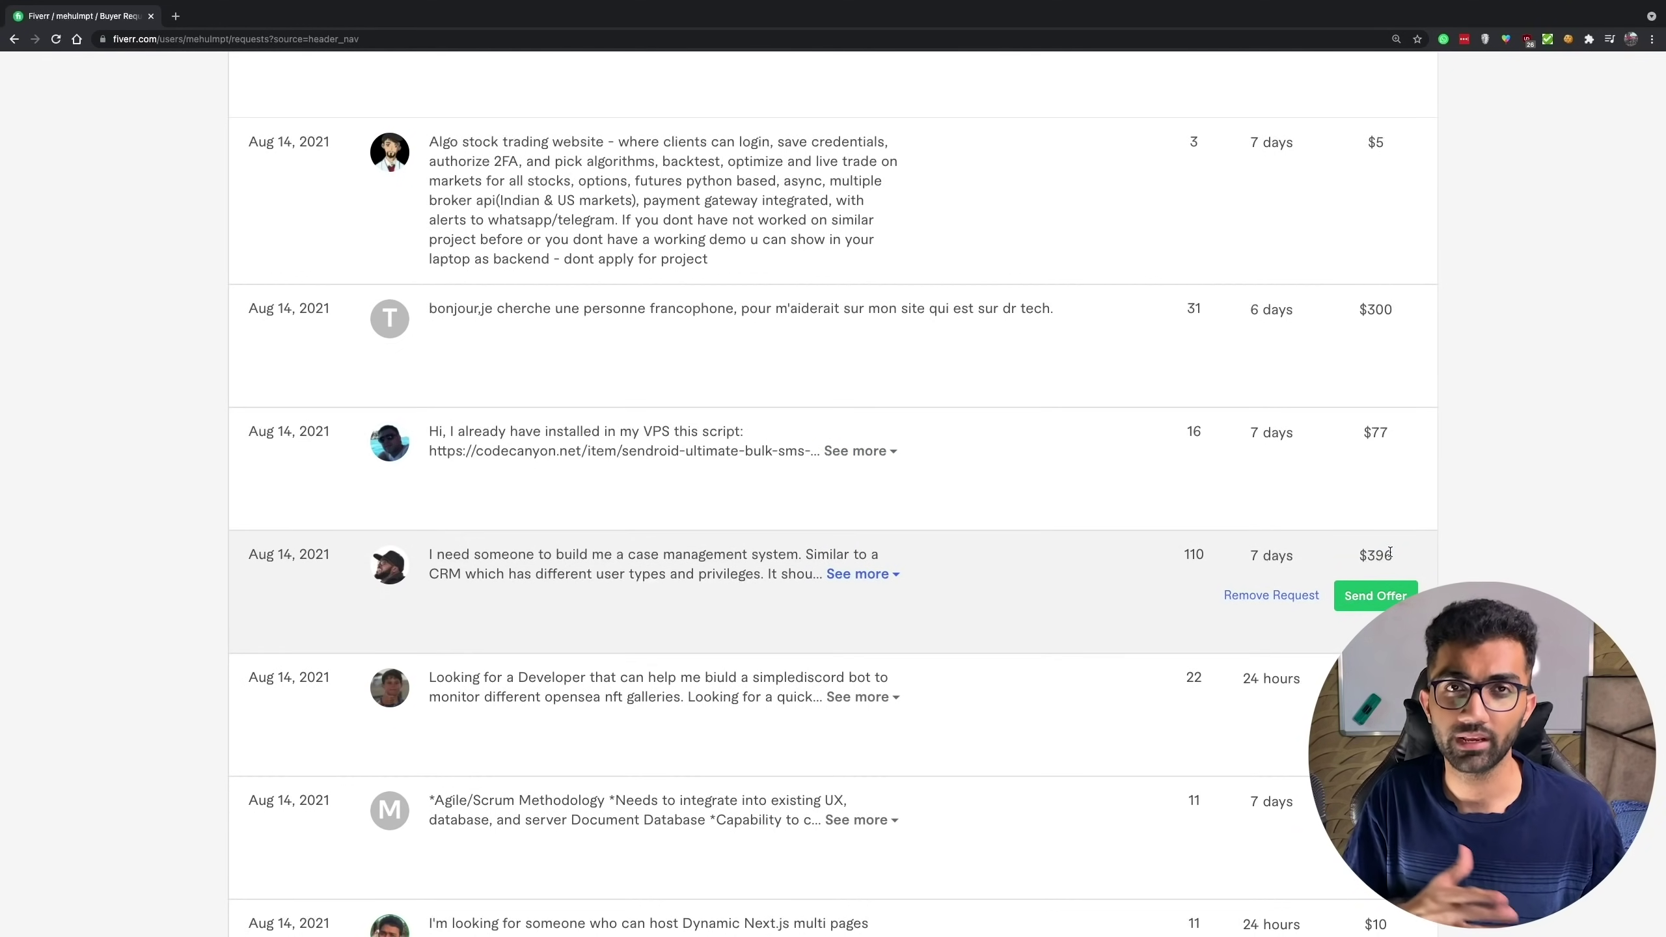
scroll(1391, 552, down, 1)
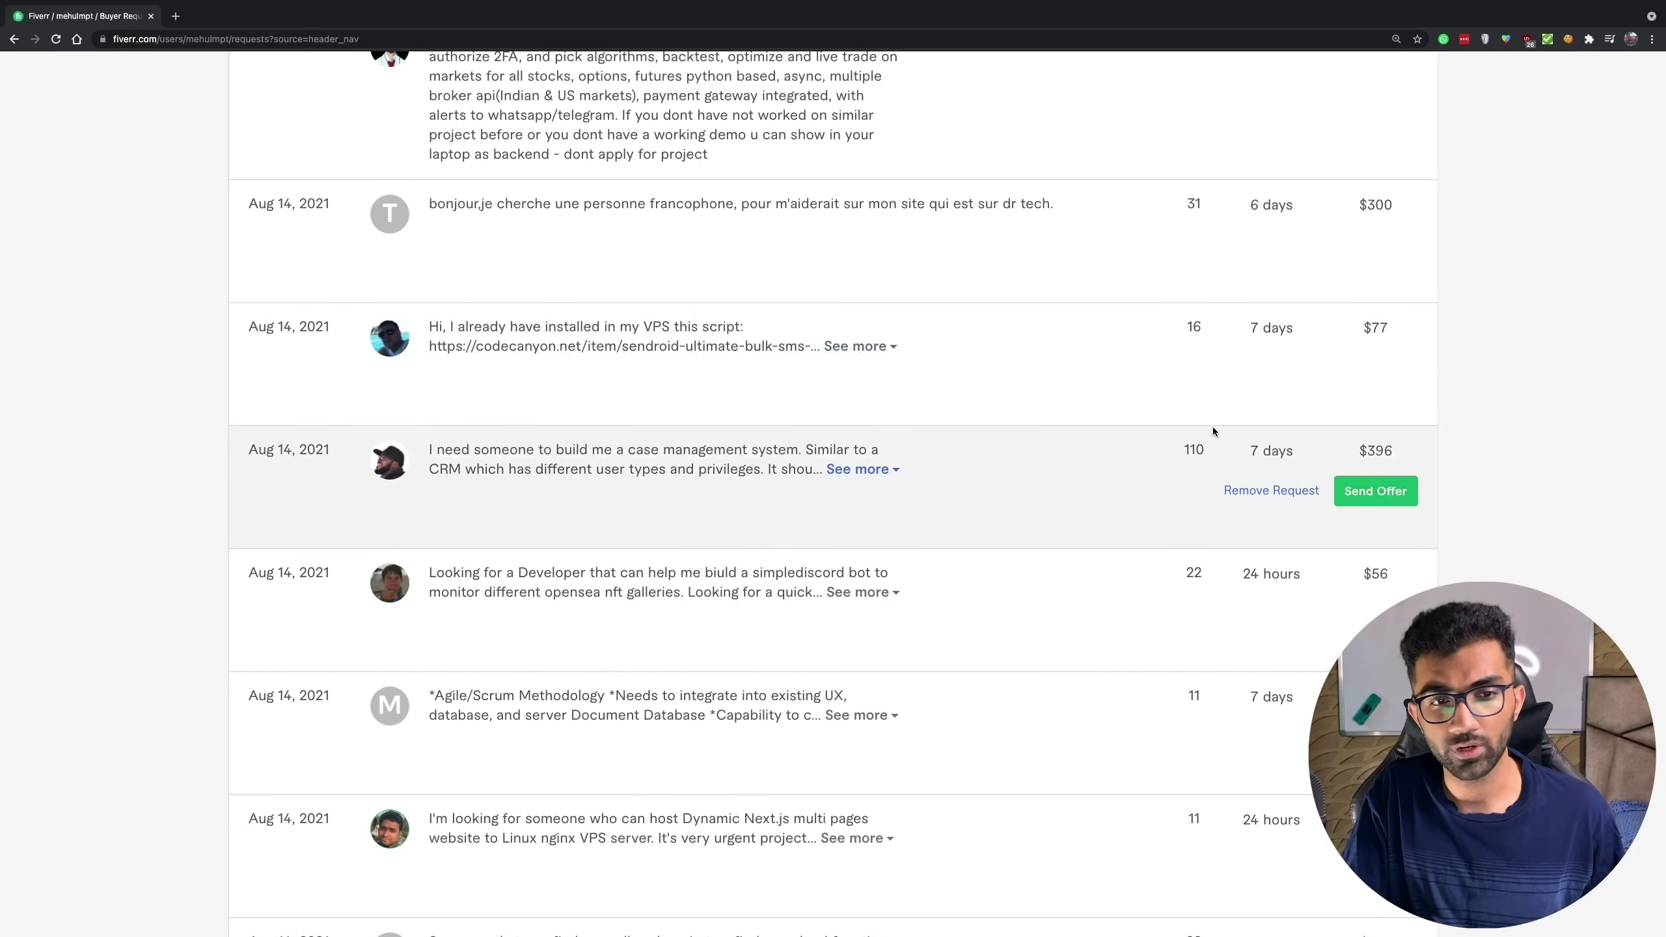
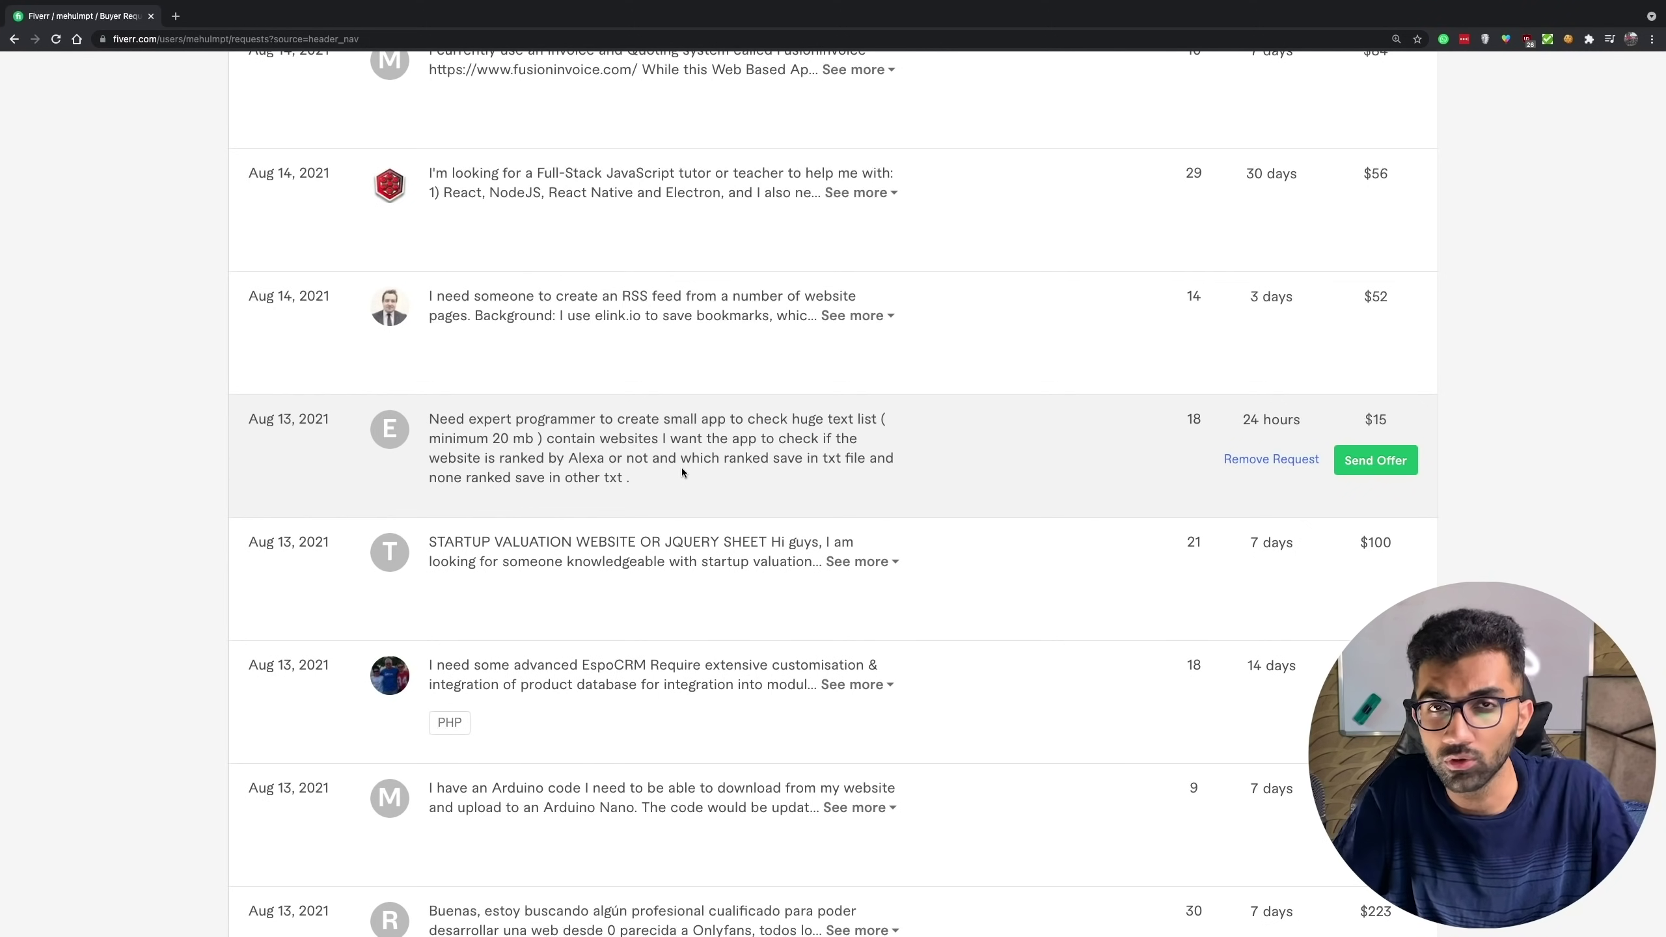
Step: Read the request for a small app that checks websites for Alexa ranking, highlighting passages of its text
mouse_move(568, 457)
mouse_down()
mouse_move(700, 460)
mouse_move(579, 456)
mouse_up()
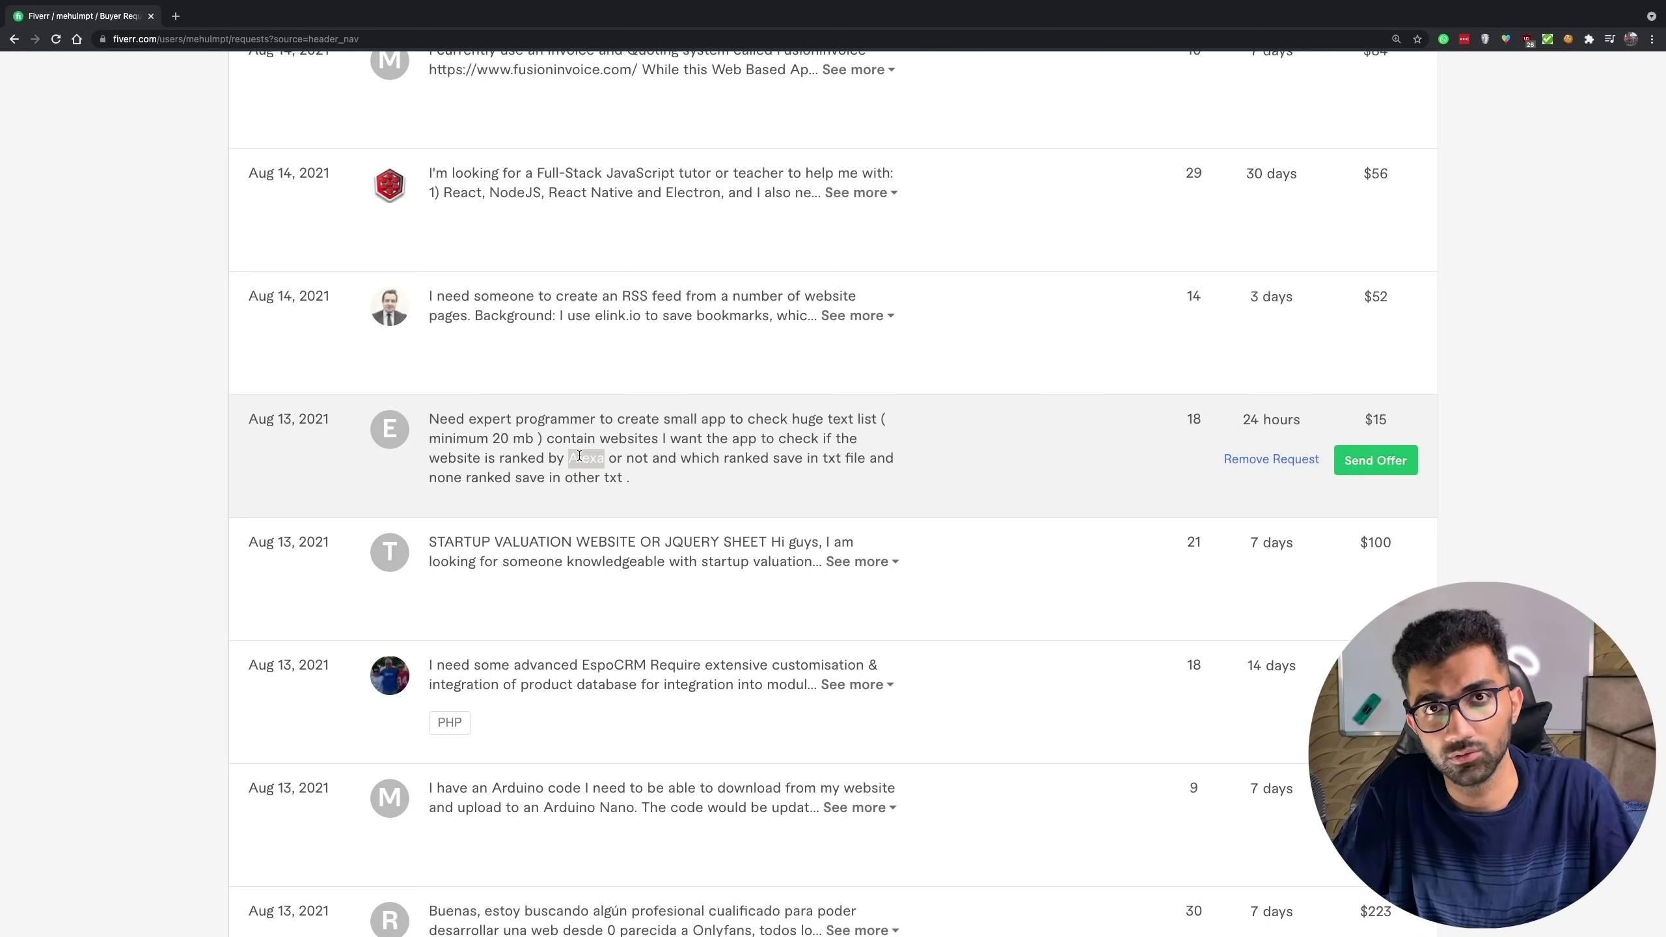
drag(579, 455, 499, 420)
click(610, 471)
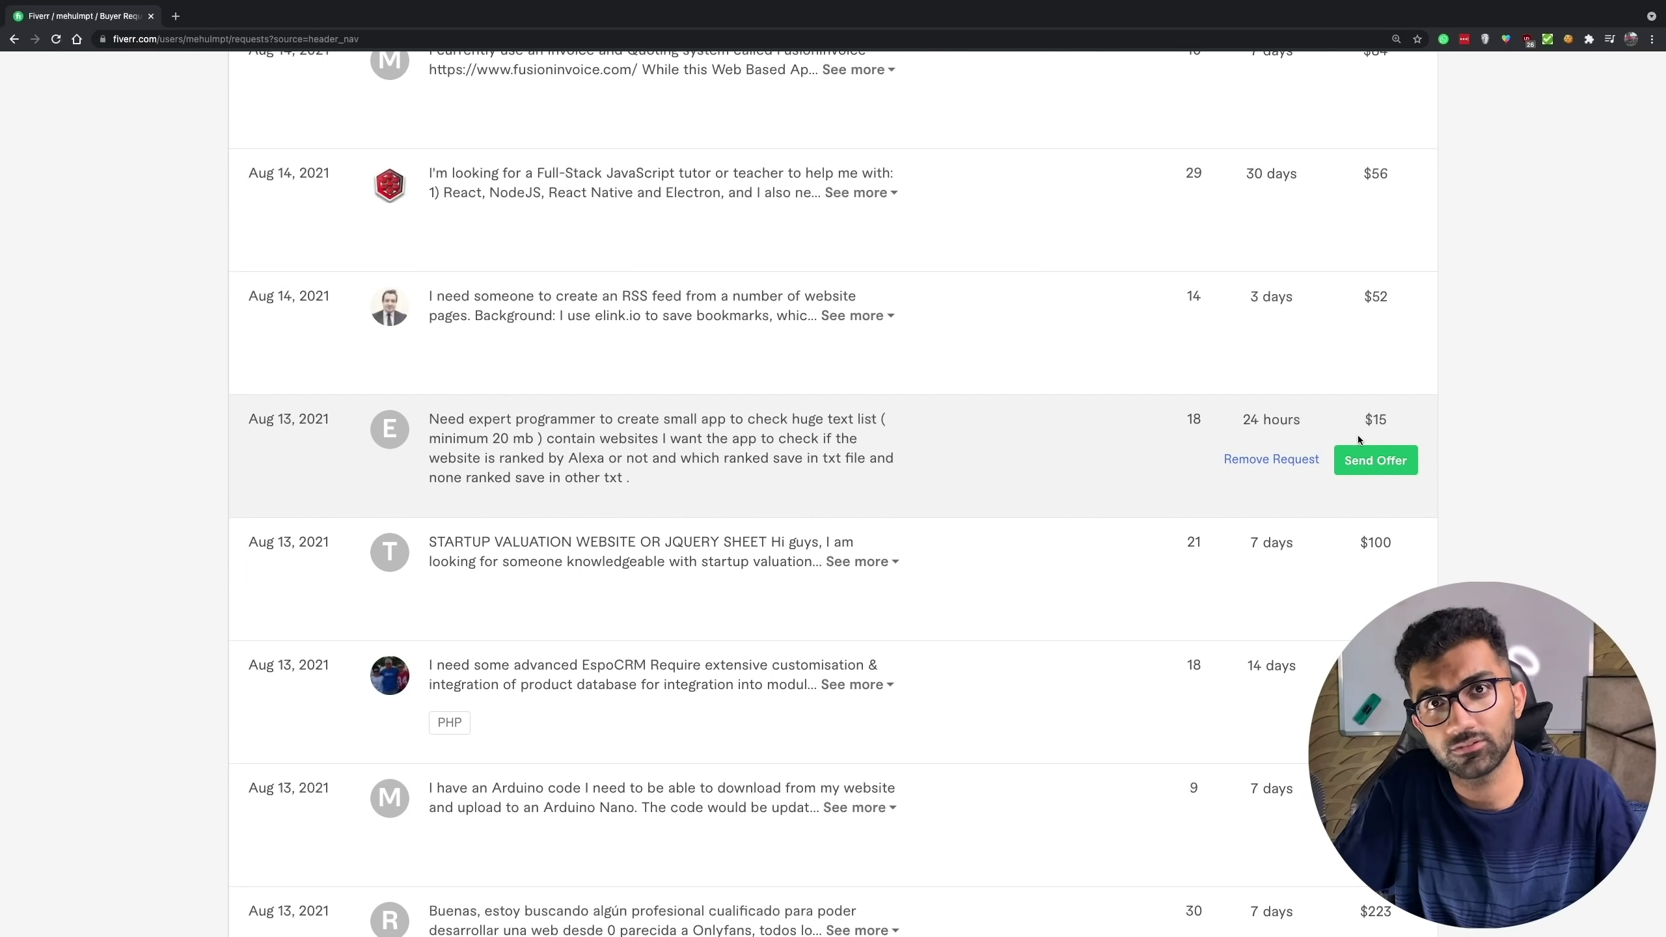
drag(687, 478, 489, 423)
click(490, 423)
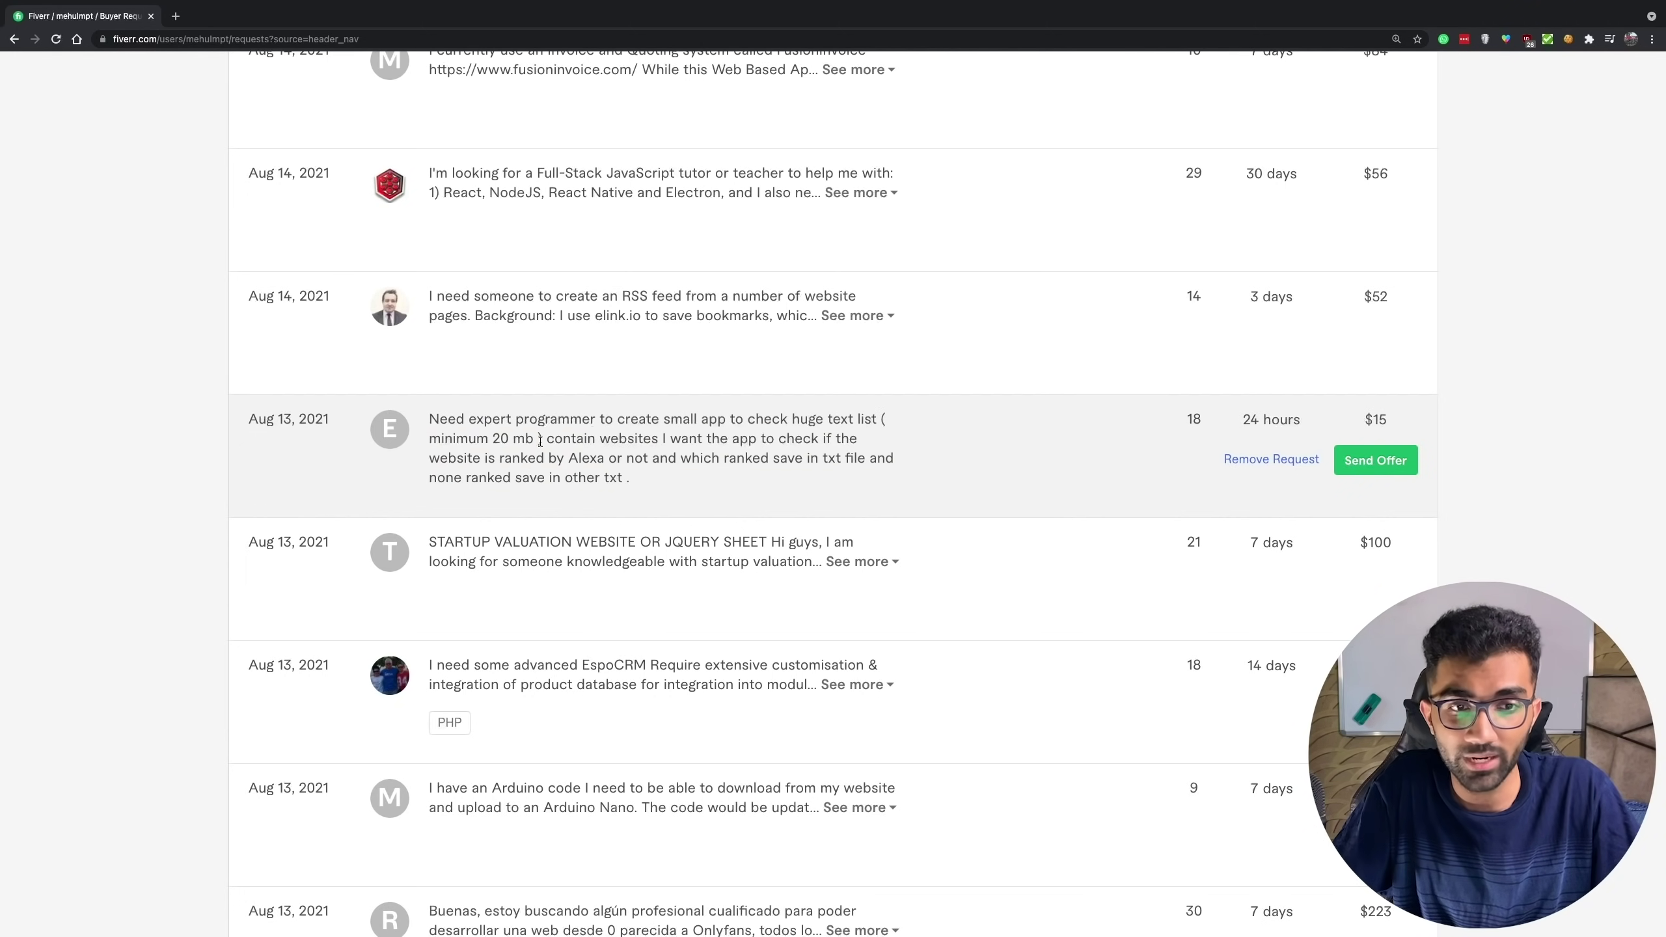
Step: Start a custom offer for the Alexa ranking request, opening with "Hey! I checked your requirement of scraping alexa for ranks in your large text file."
click(1371, 473)
click(963, 423)
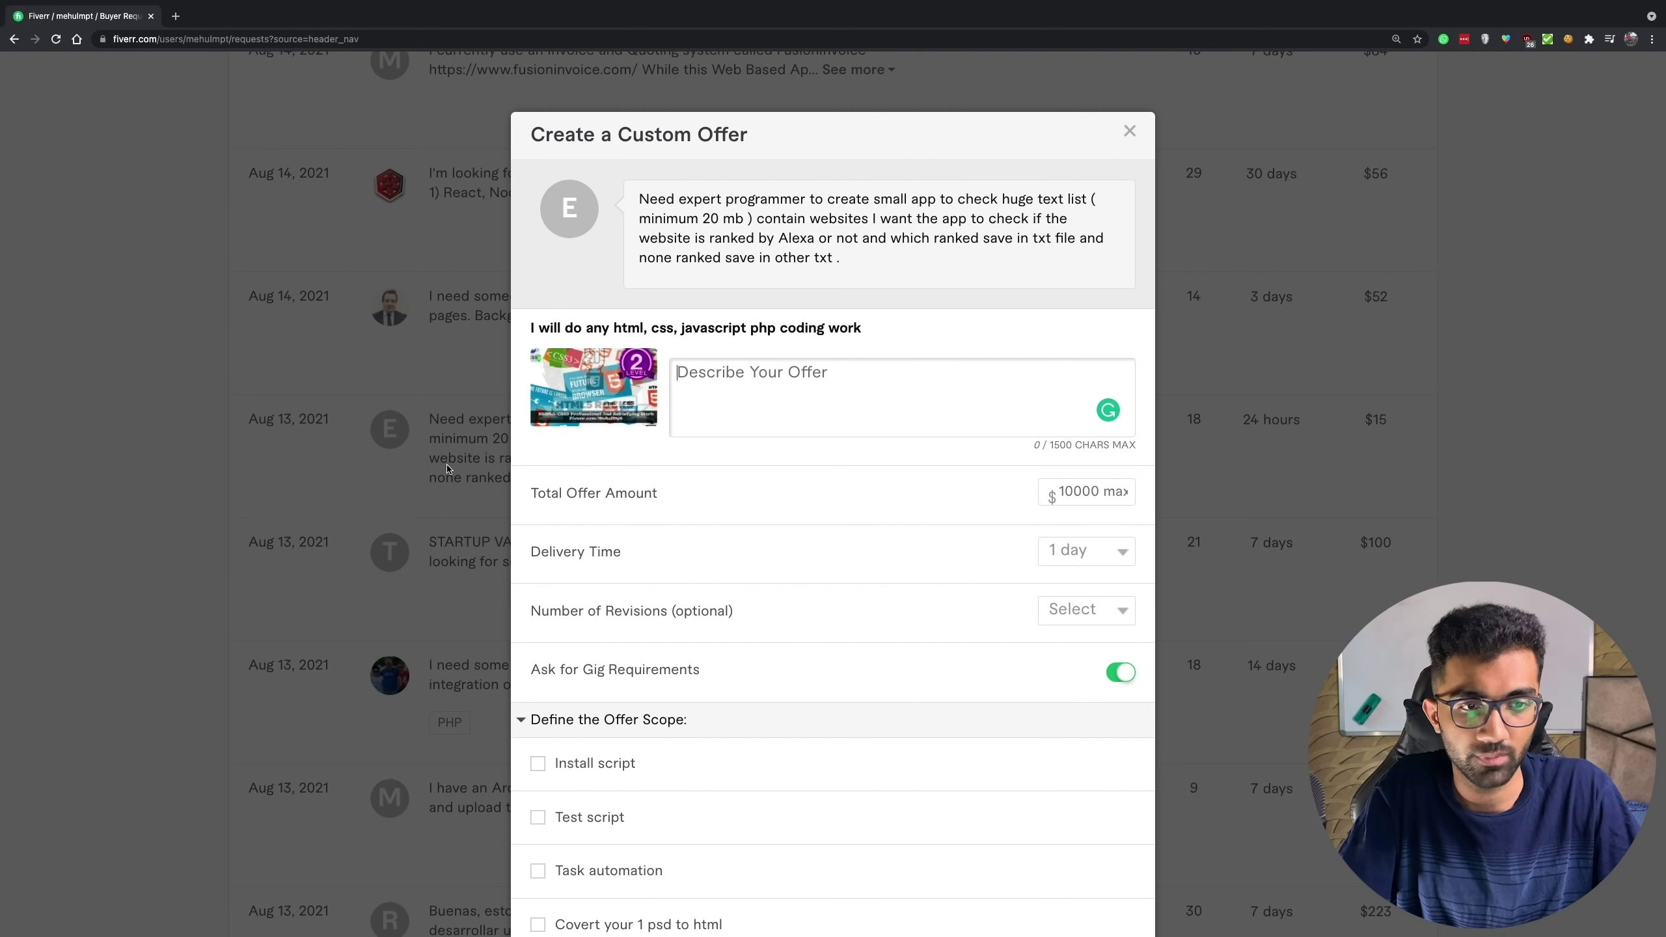
text(Hey! I che)
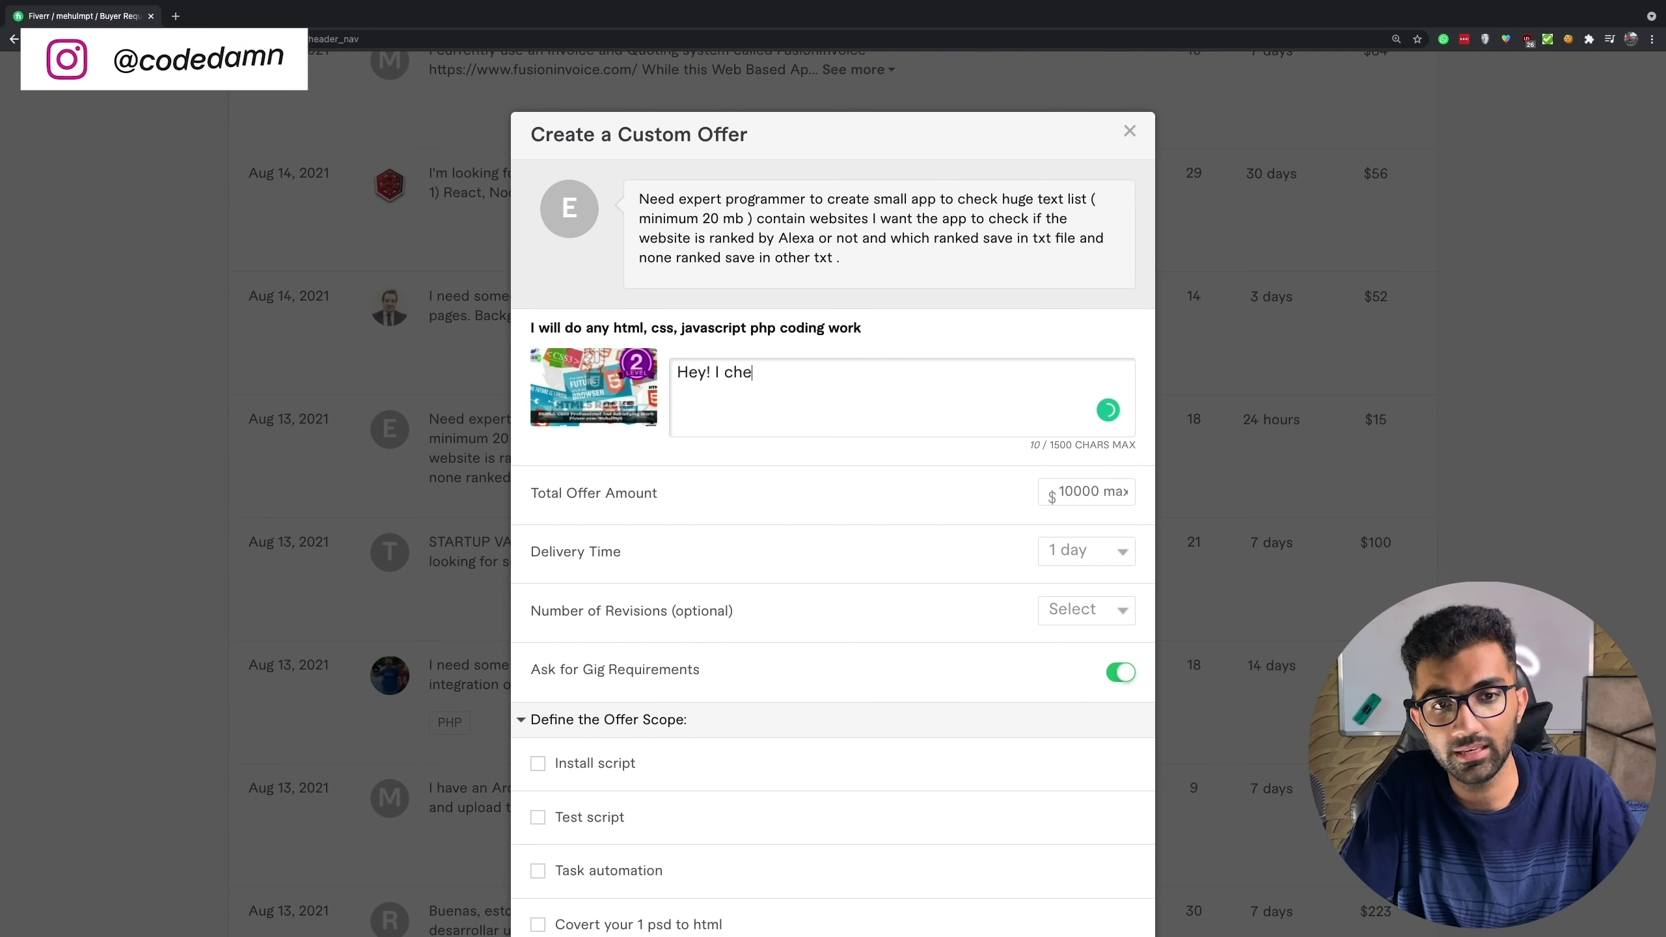
text(cked your requirement of scraping alexa for )
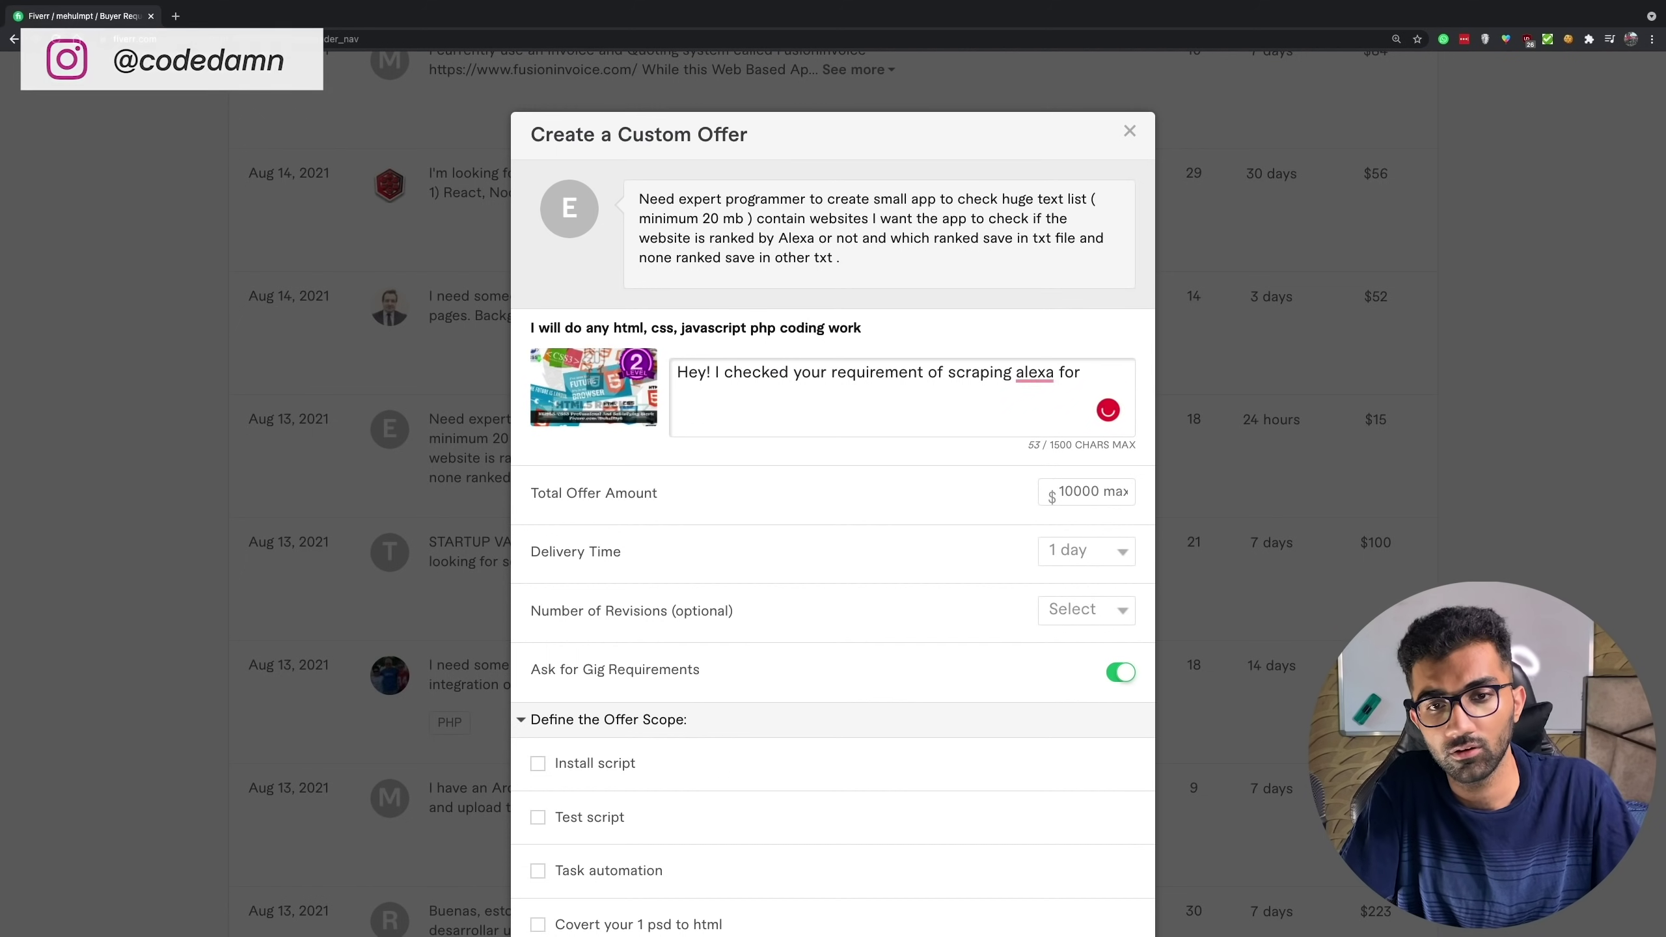
text(ranks in your text file)
click(732, 387)
text(large text file.)
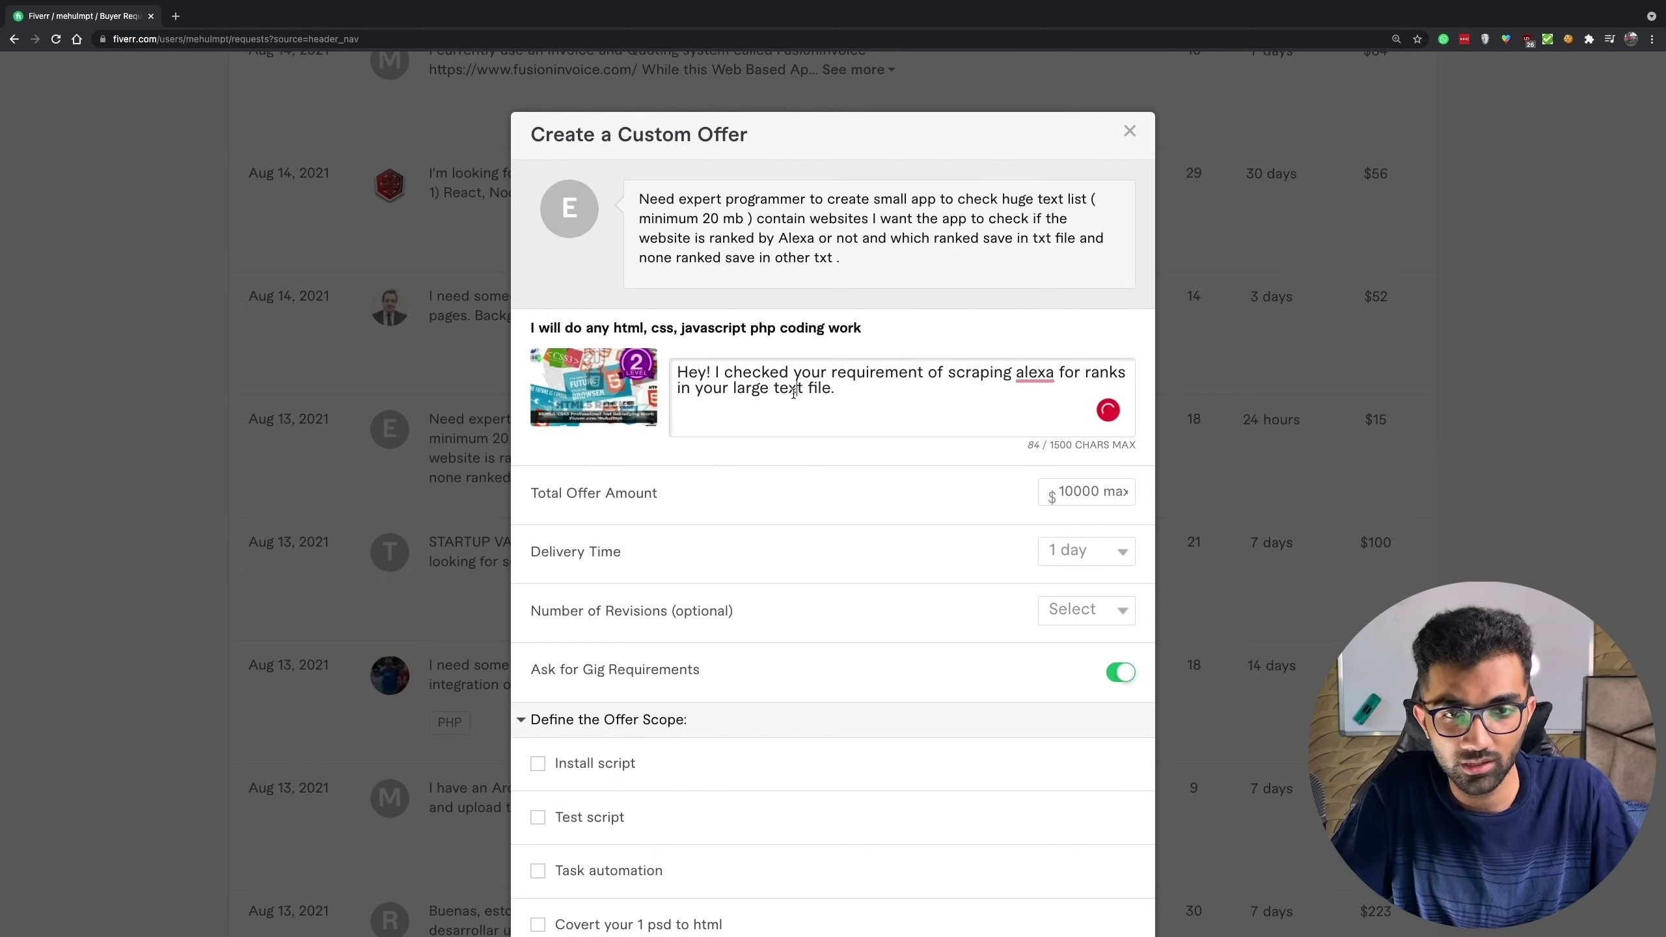
key(Return)
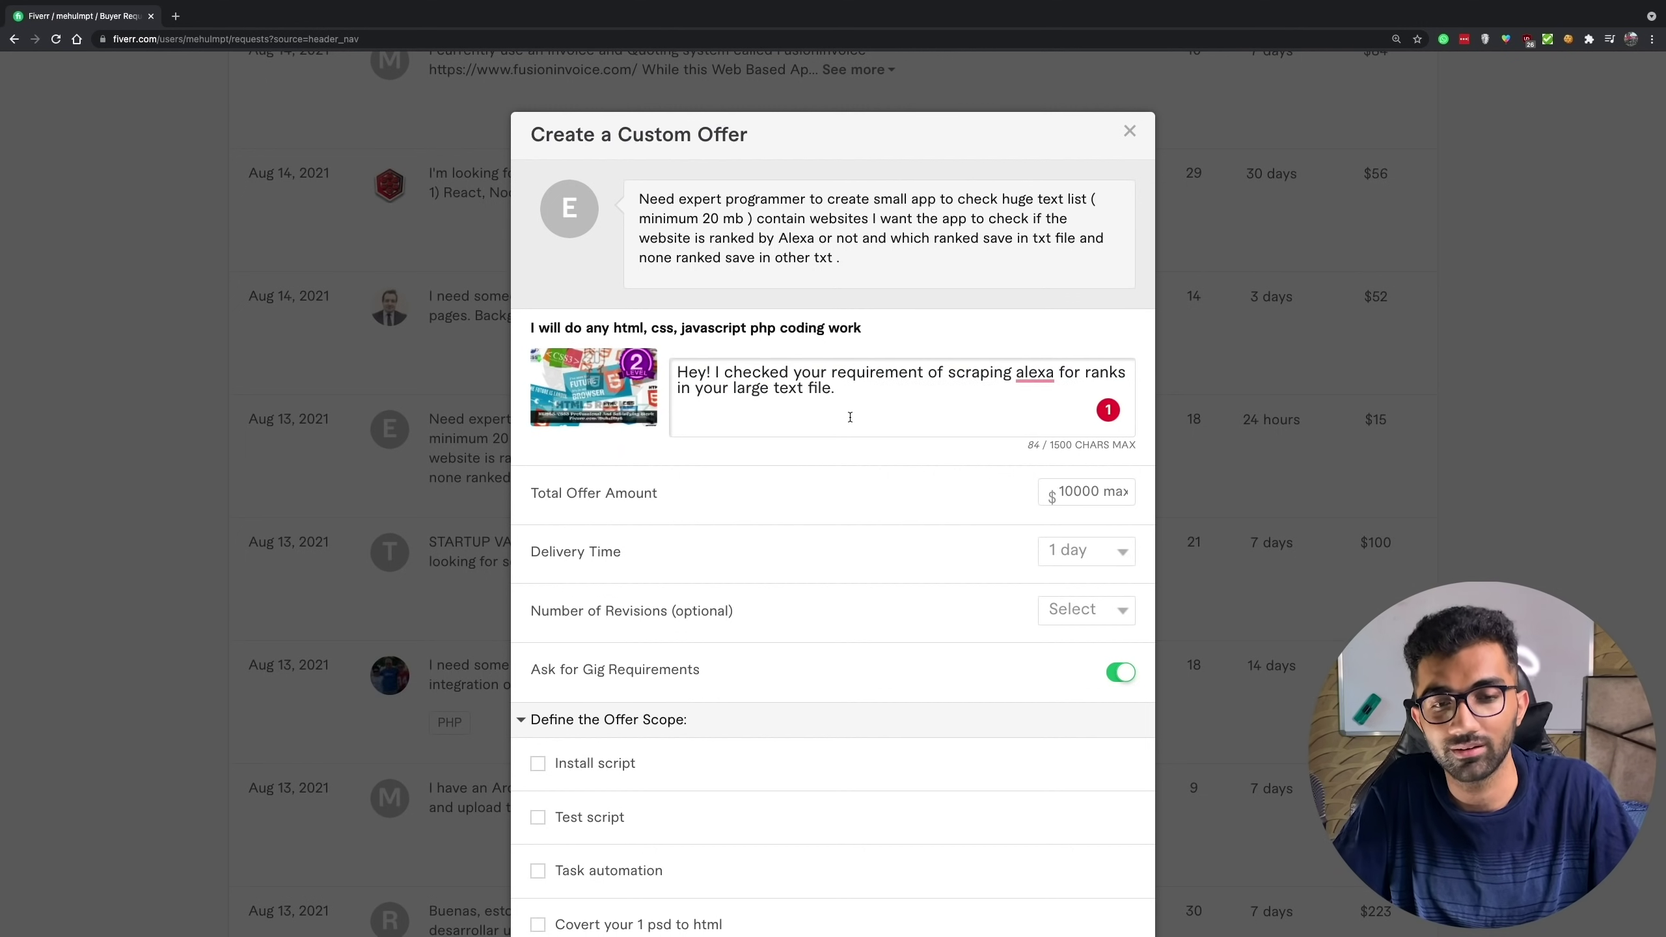
Step: Reread the opening sentence of the offer description, highlighting its text
drag(850, 418, 658, 358)
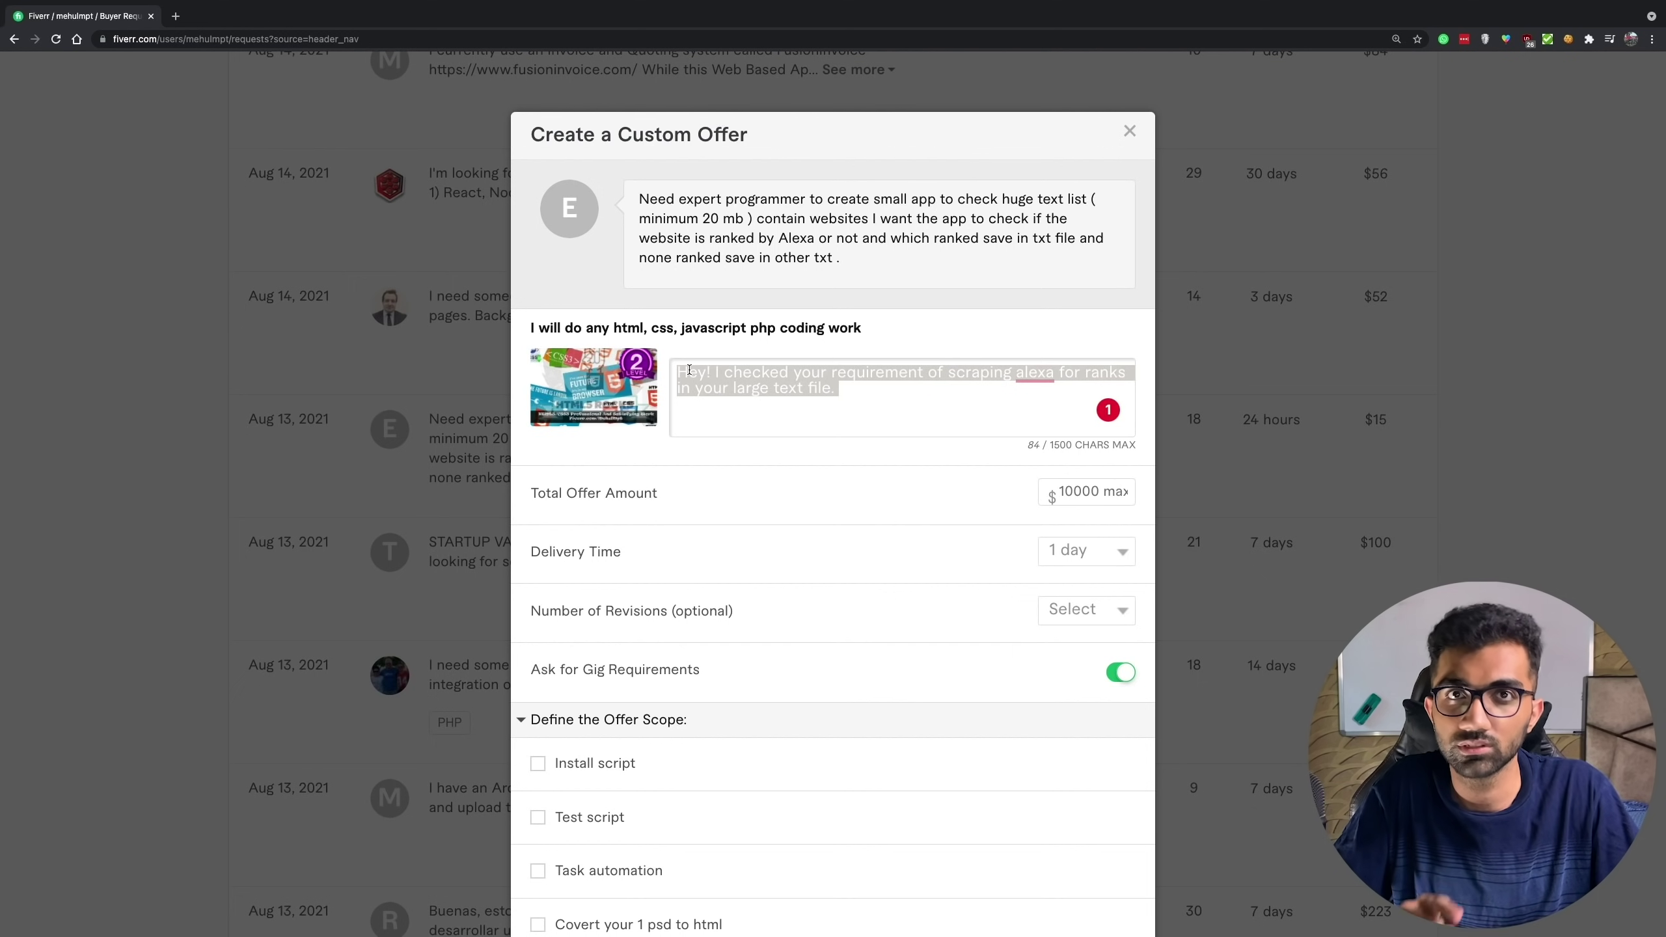
click(794, 403)
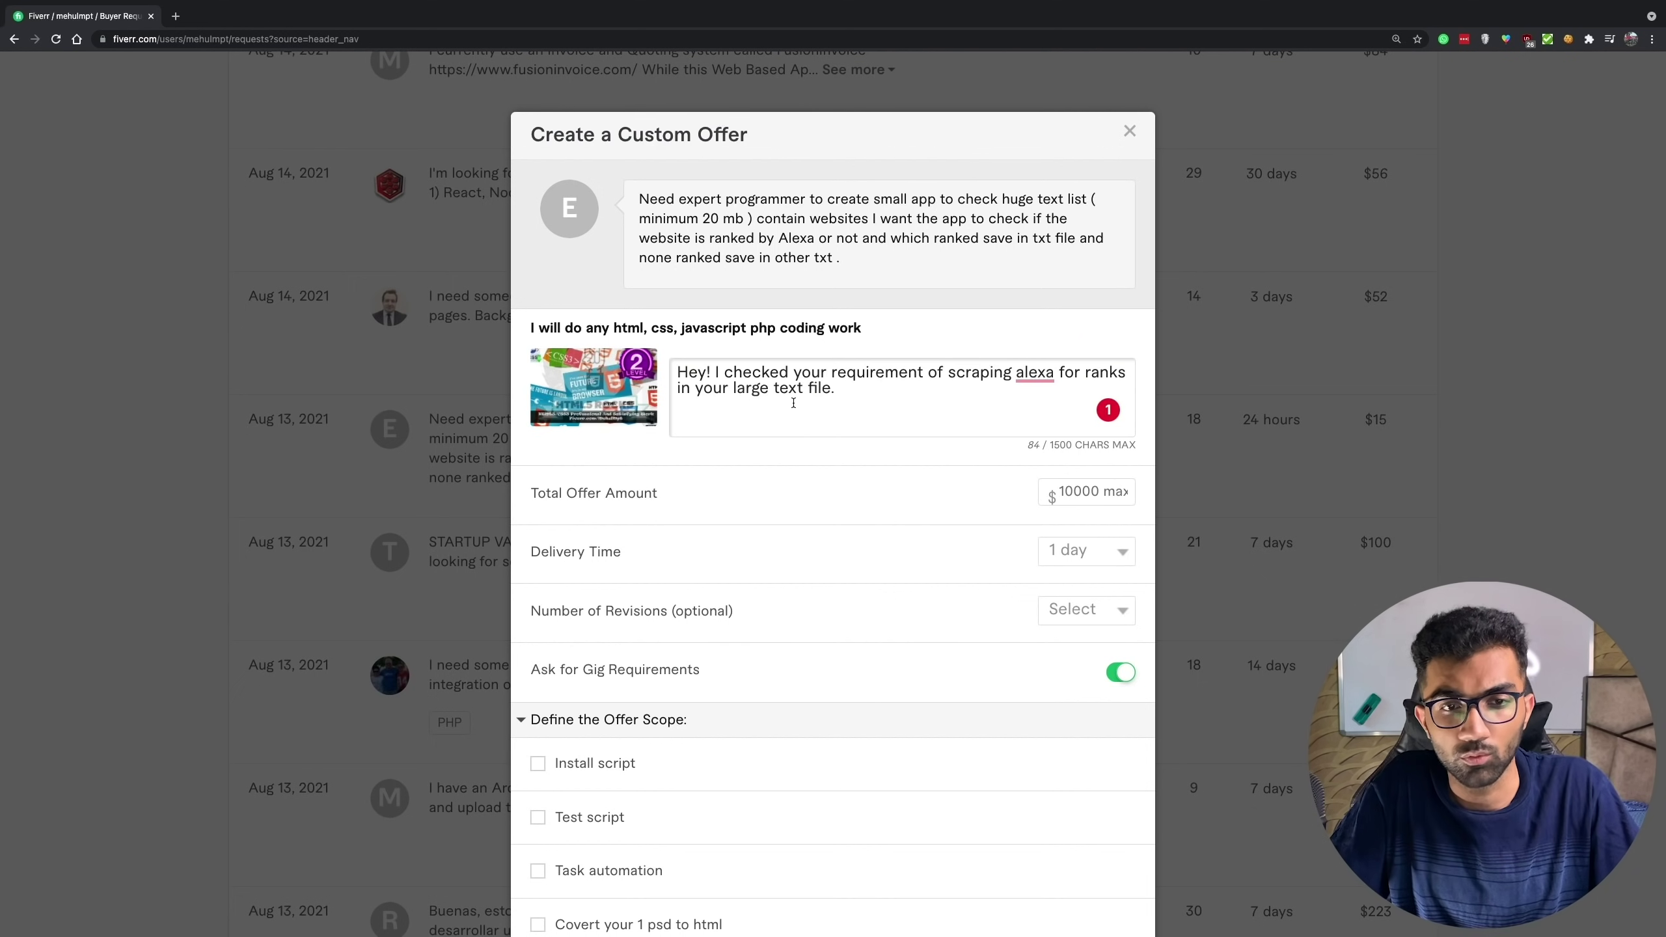
drag(715, 372, 806, 388)
click(830, 395)
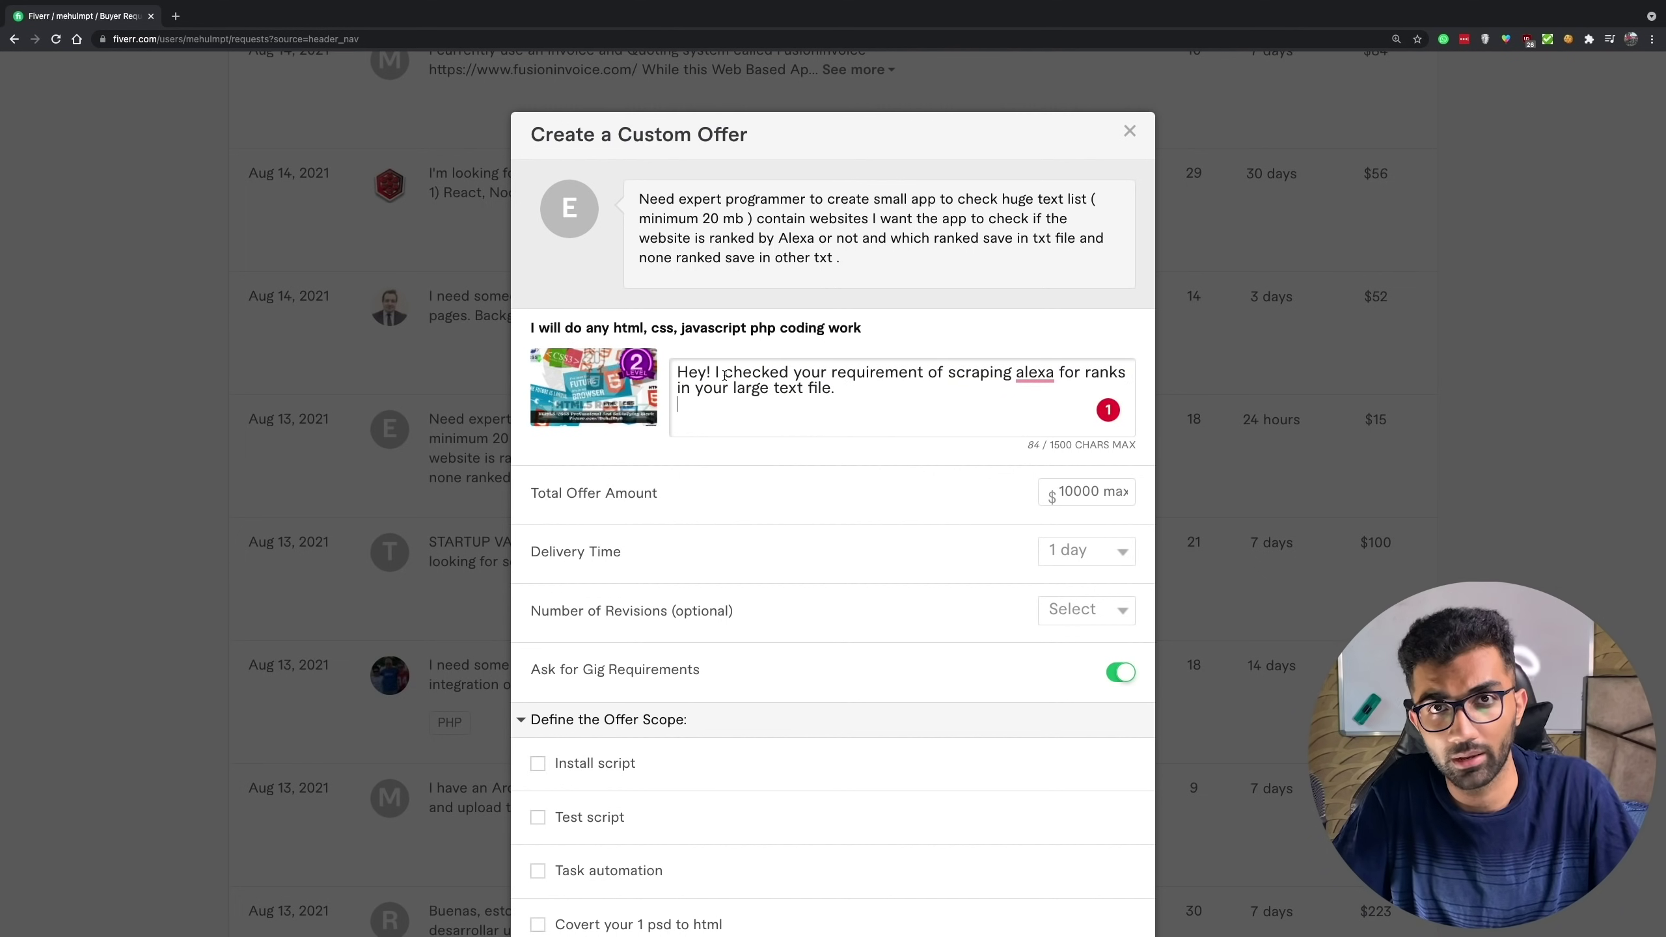
drag(725, 375, 867, 393)
click(868, 419)
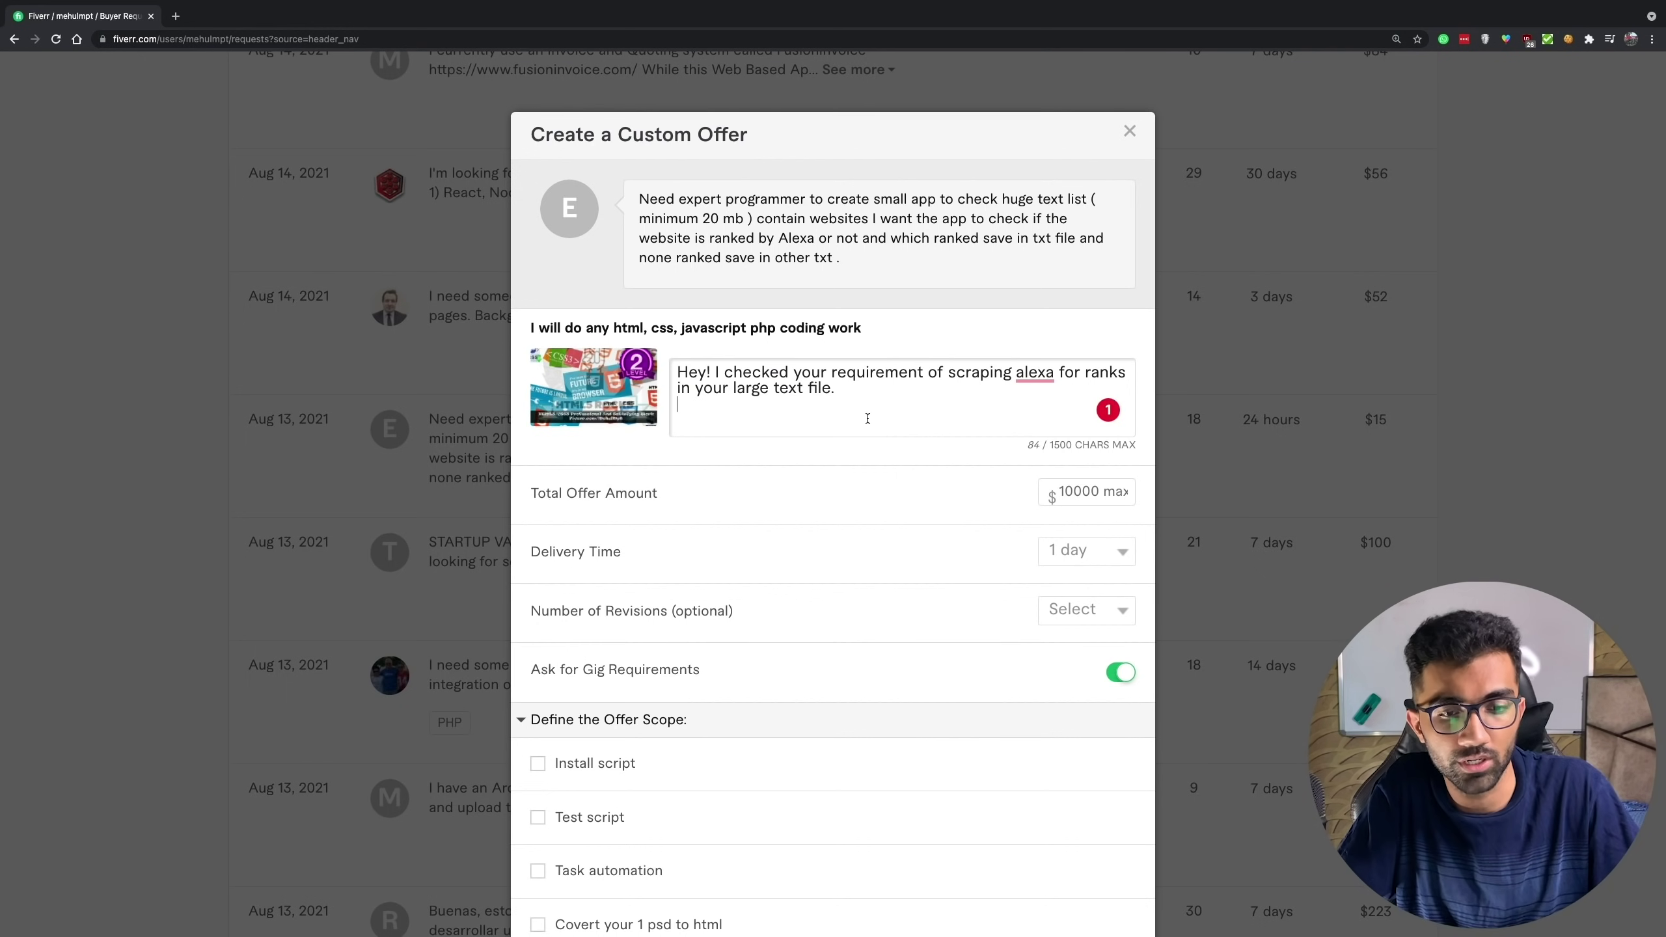
Step: Add the question "Do you have a preference for Python, Node.js, or any particular programming language?" to the offer description
text(Do you have a preference o)
key(BackSpace)
text(for Python)
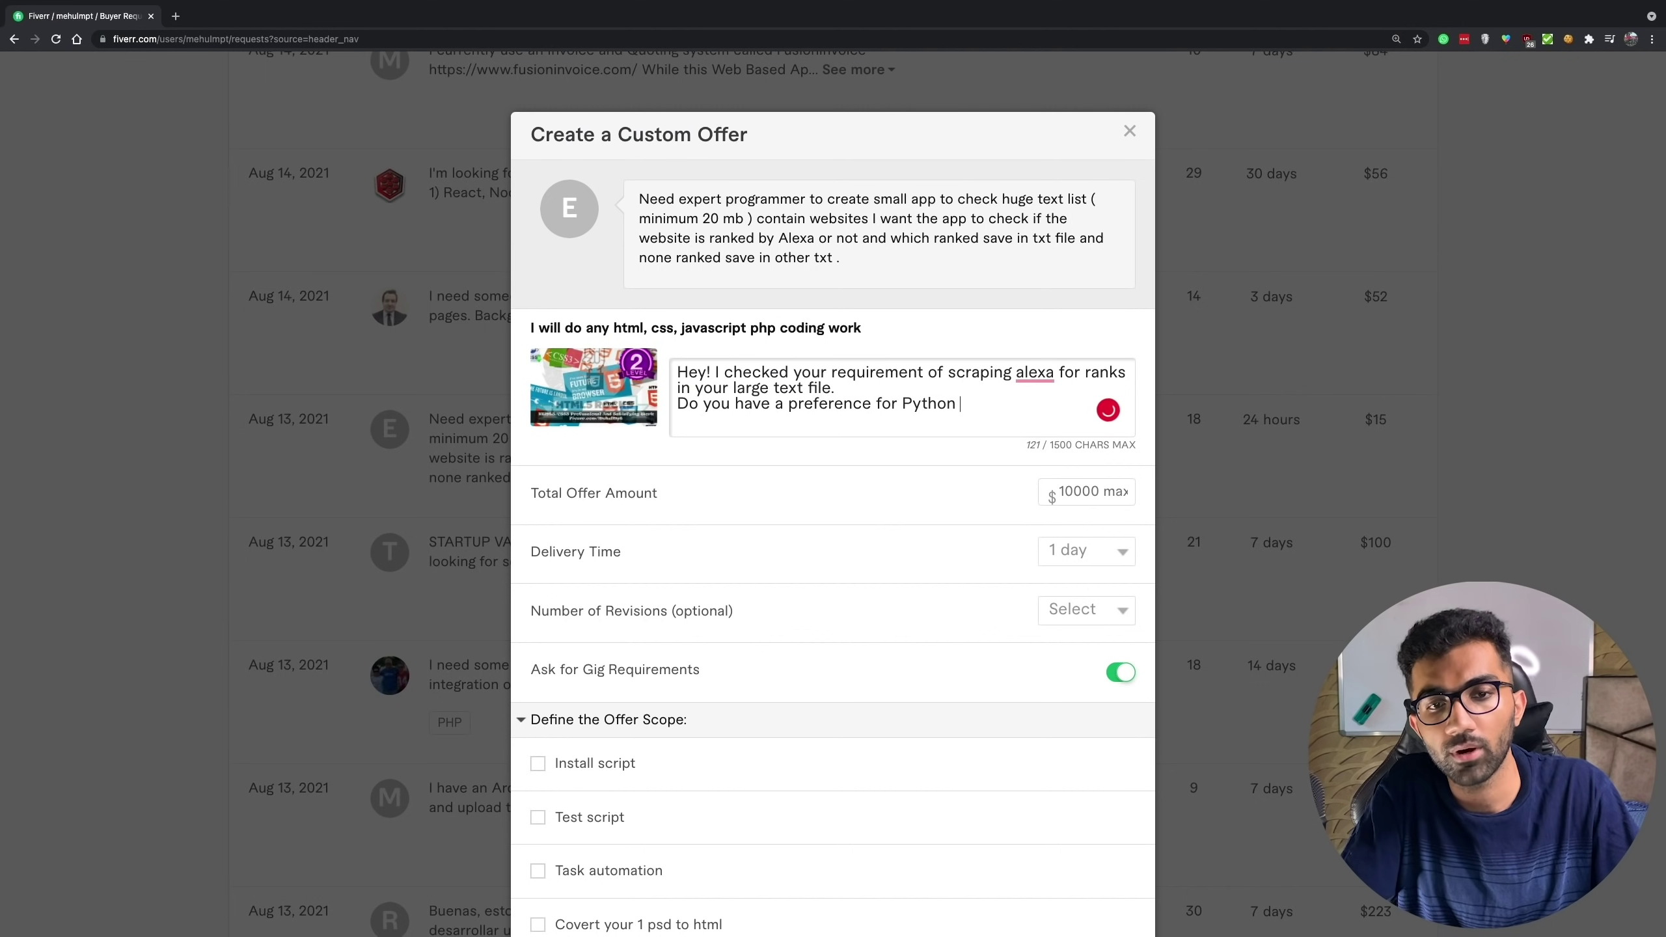
key(BackSpace)
text(, Node.js, or any particular programming language?)
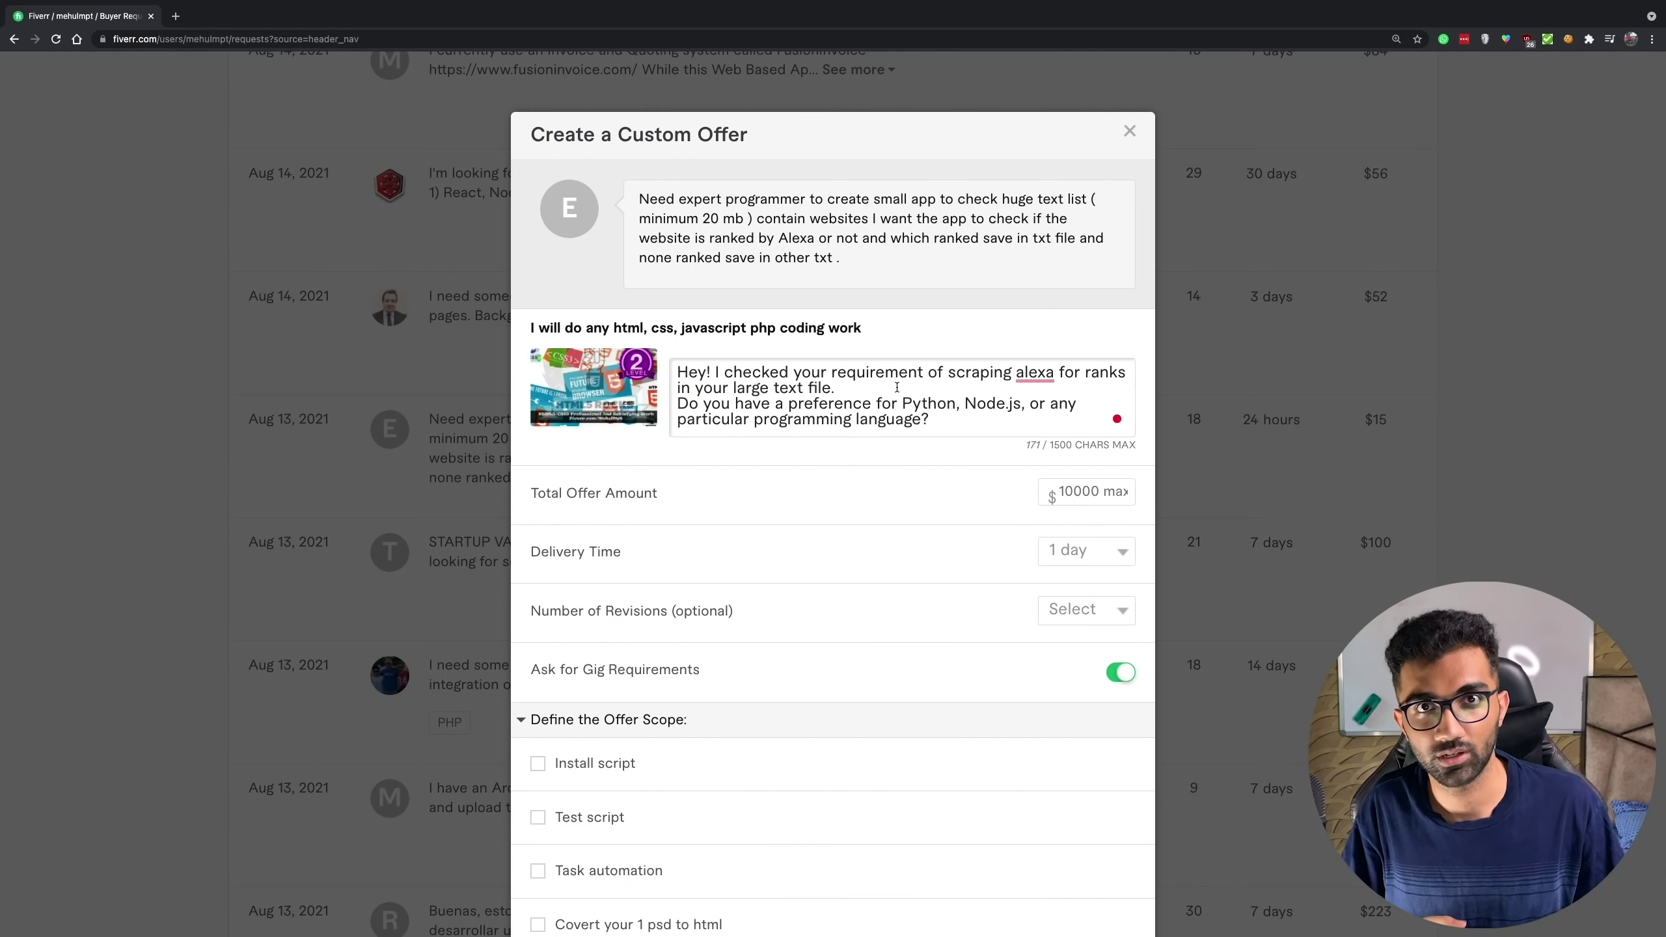
Step: Set the total offer amount to $5 with 1 day delivery, and insert a blank line before the question in the description
click(1089, 490)
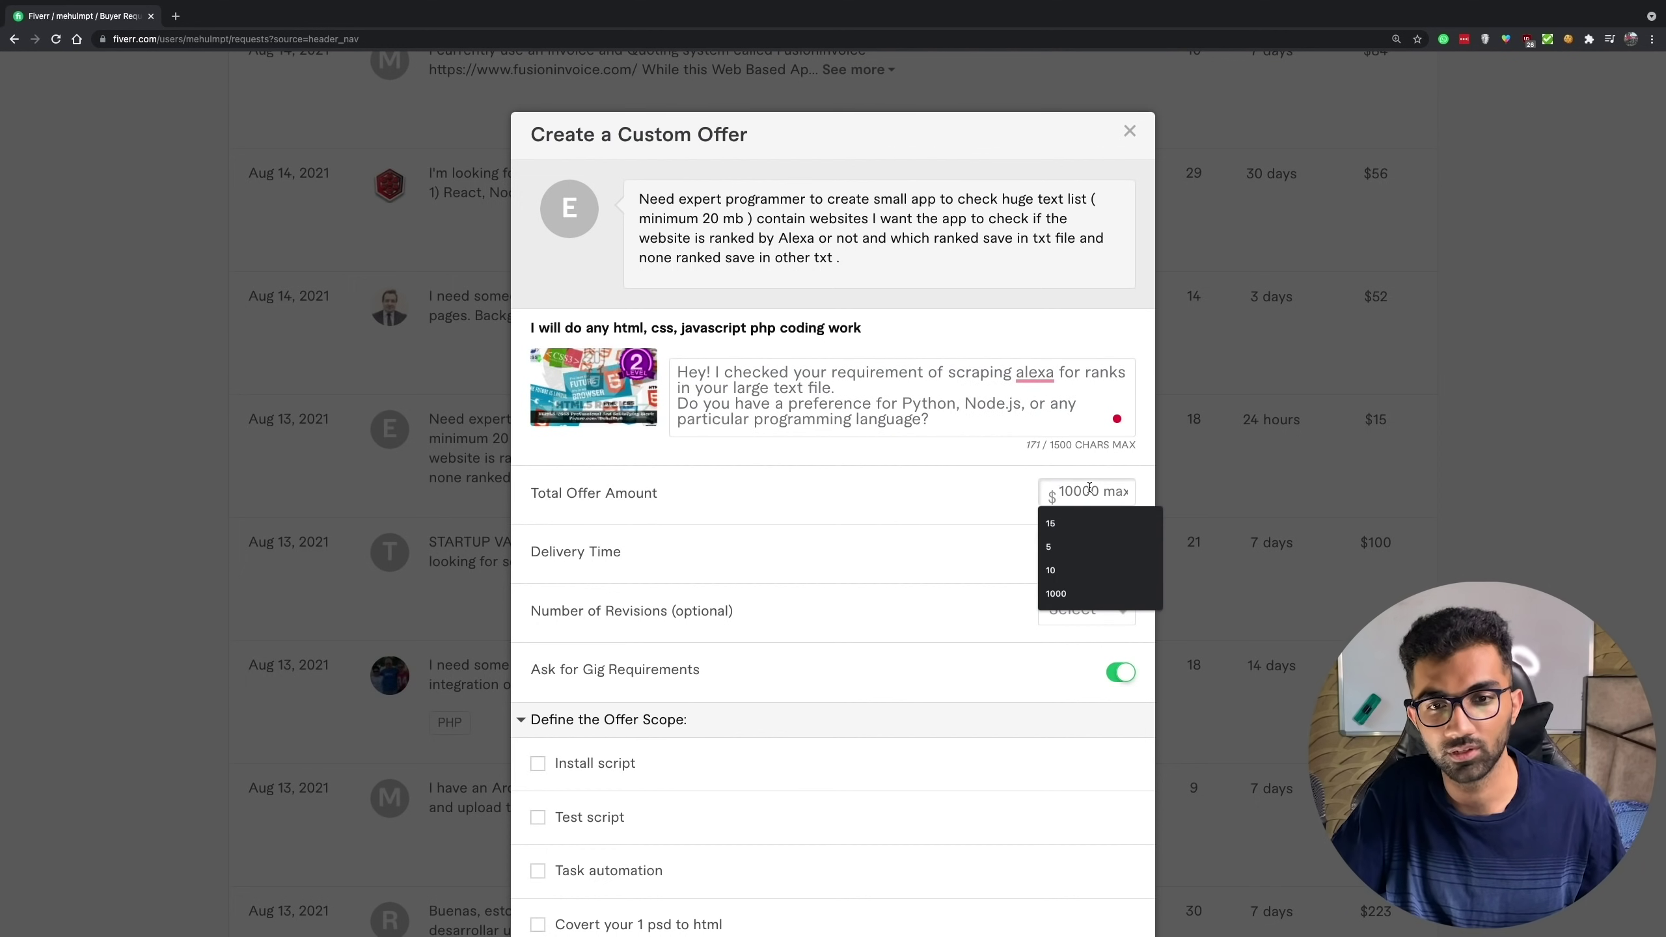
click(1050, 547)
click(1095, 553)
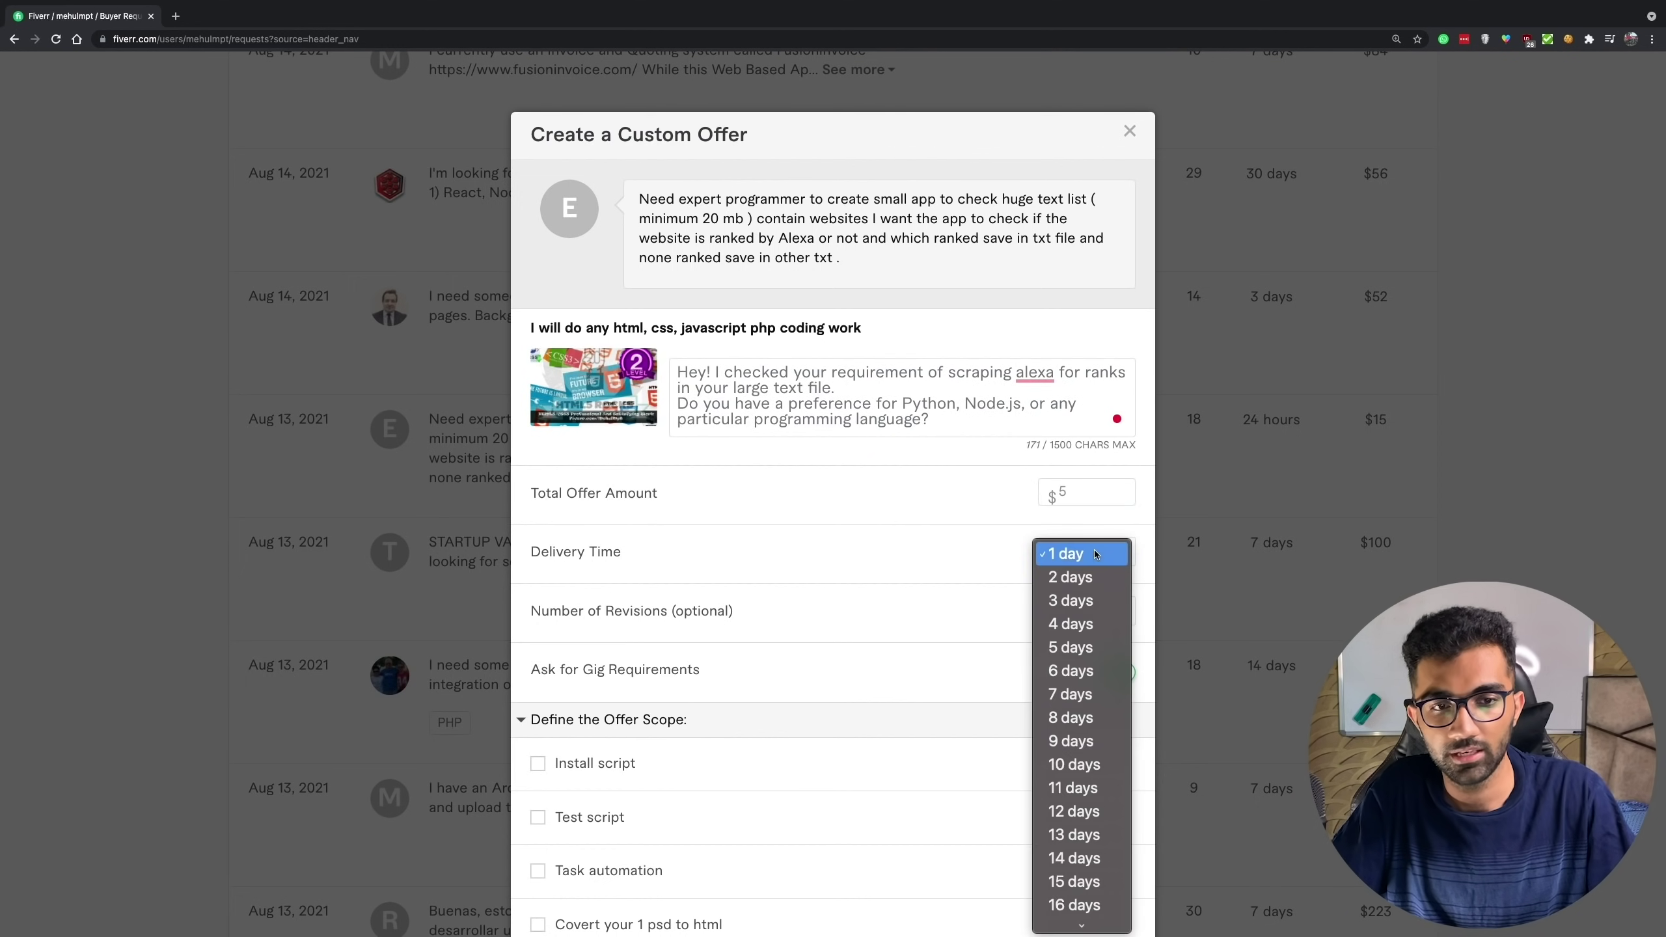
click(1095, 554)
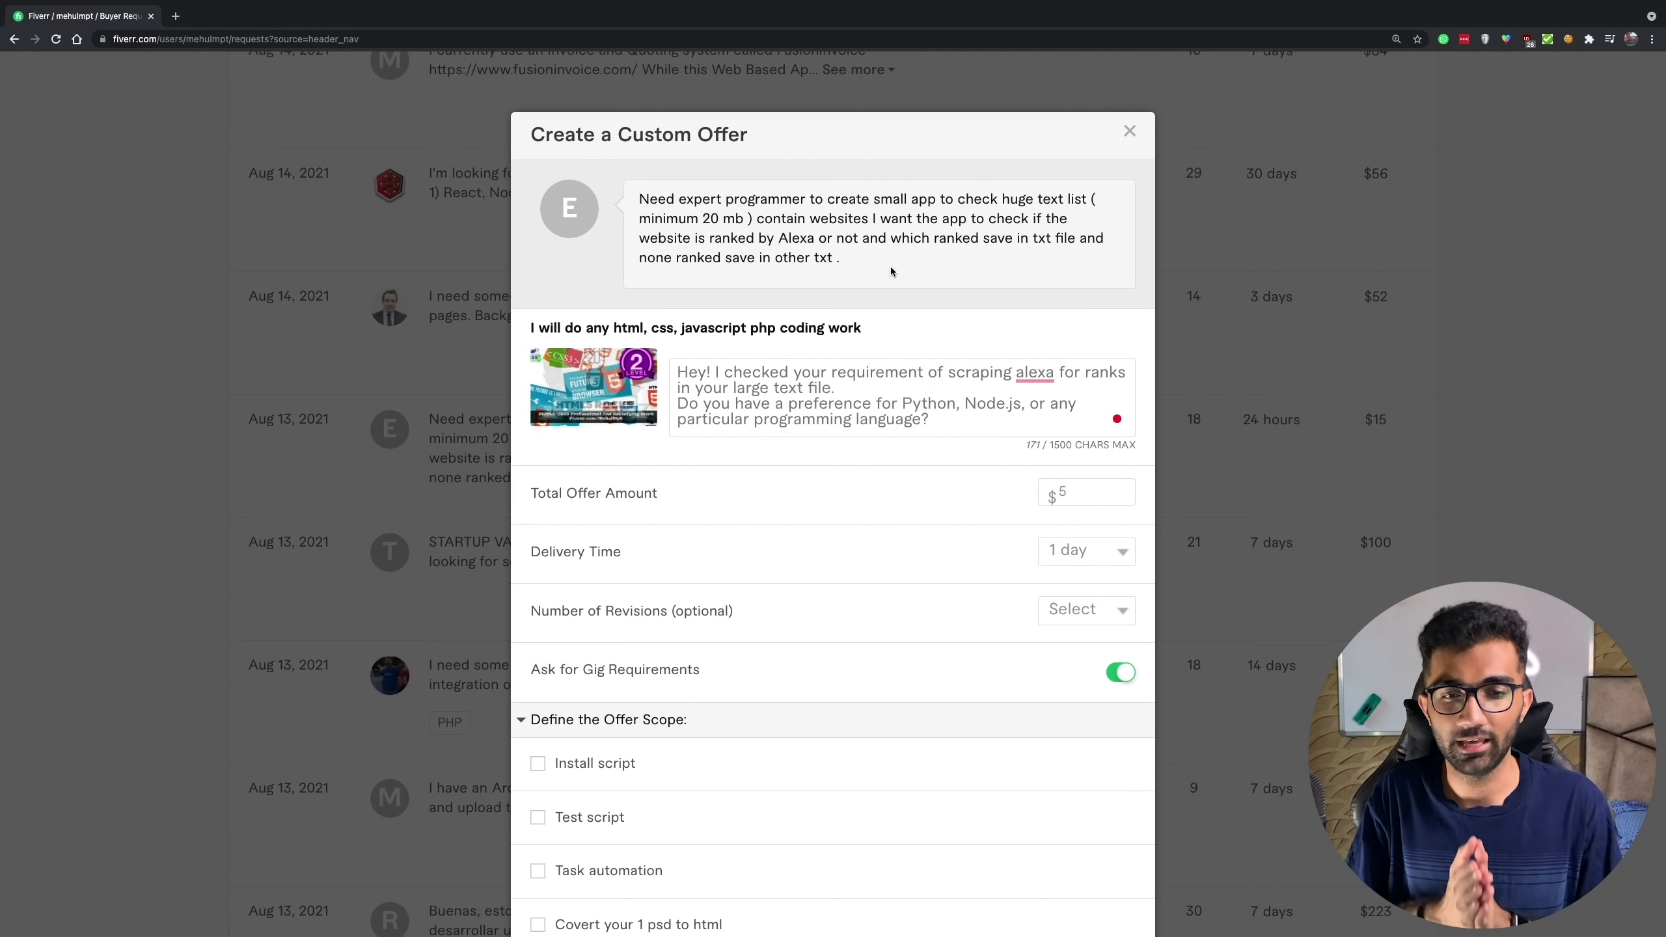
mouse_move(922, 425)
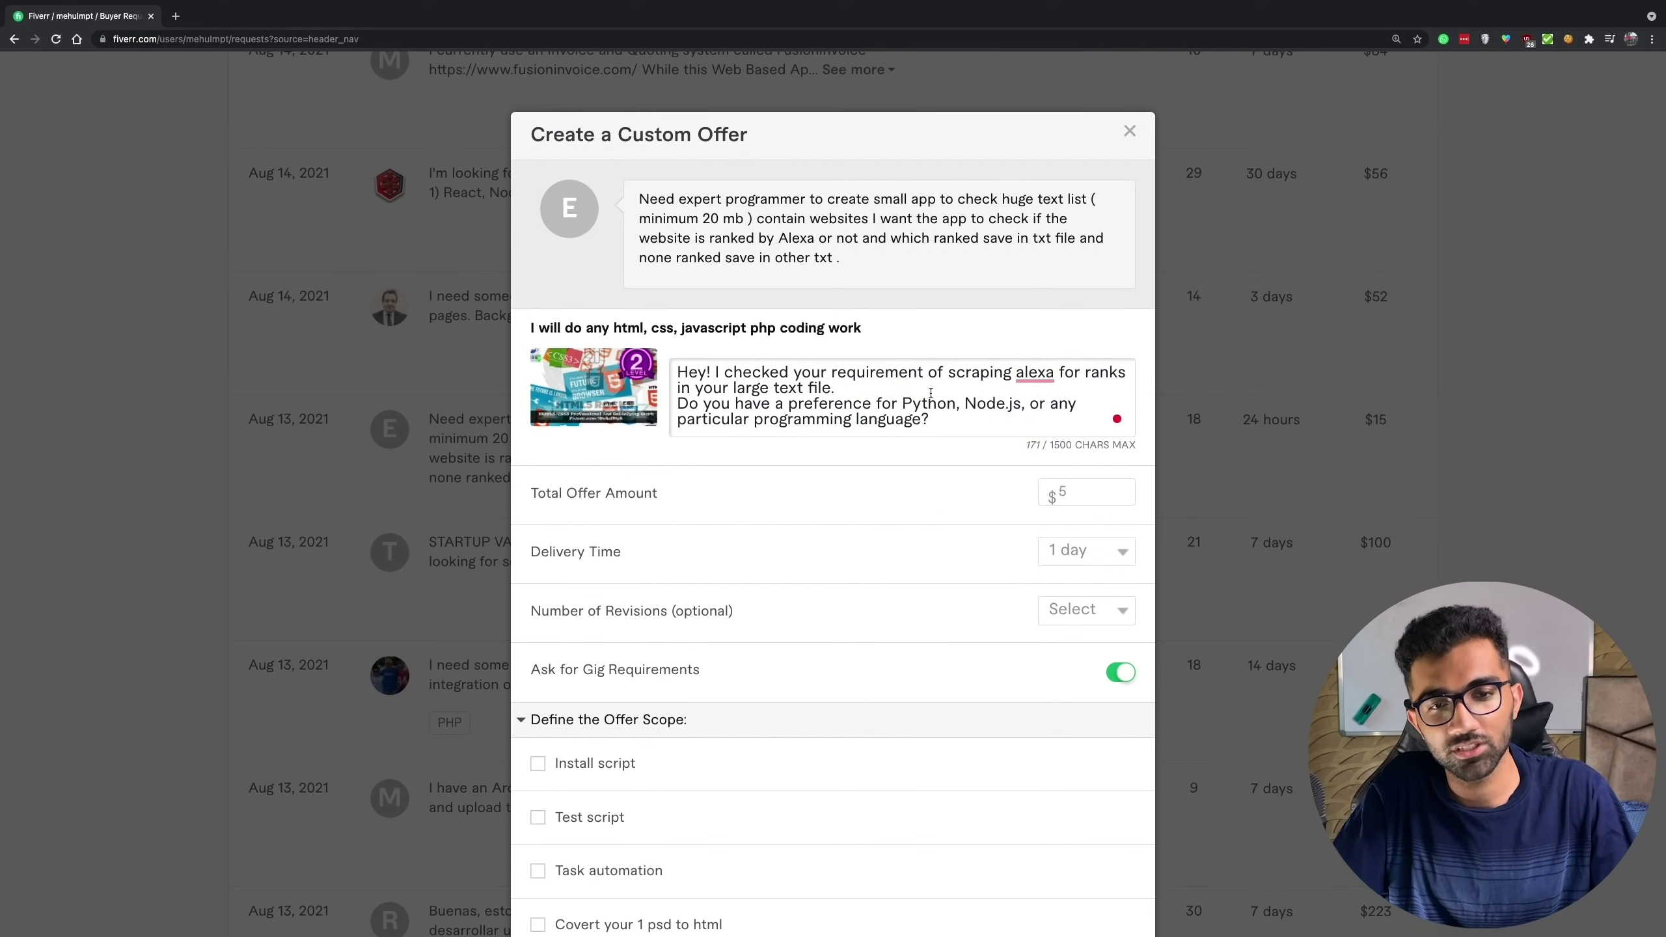
key(Return)
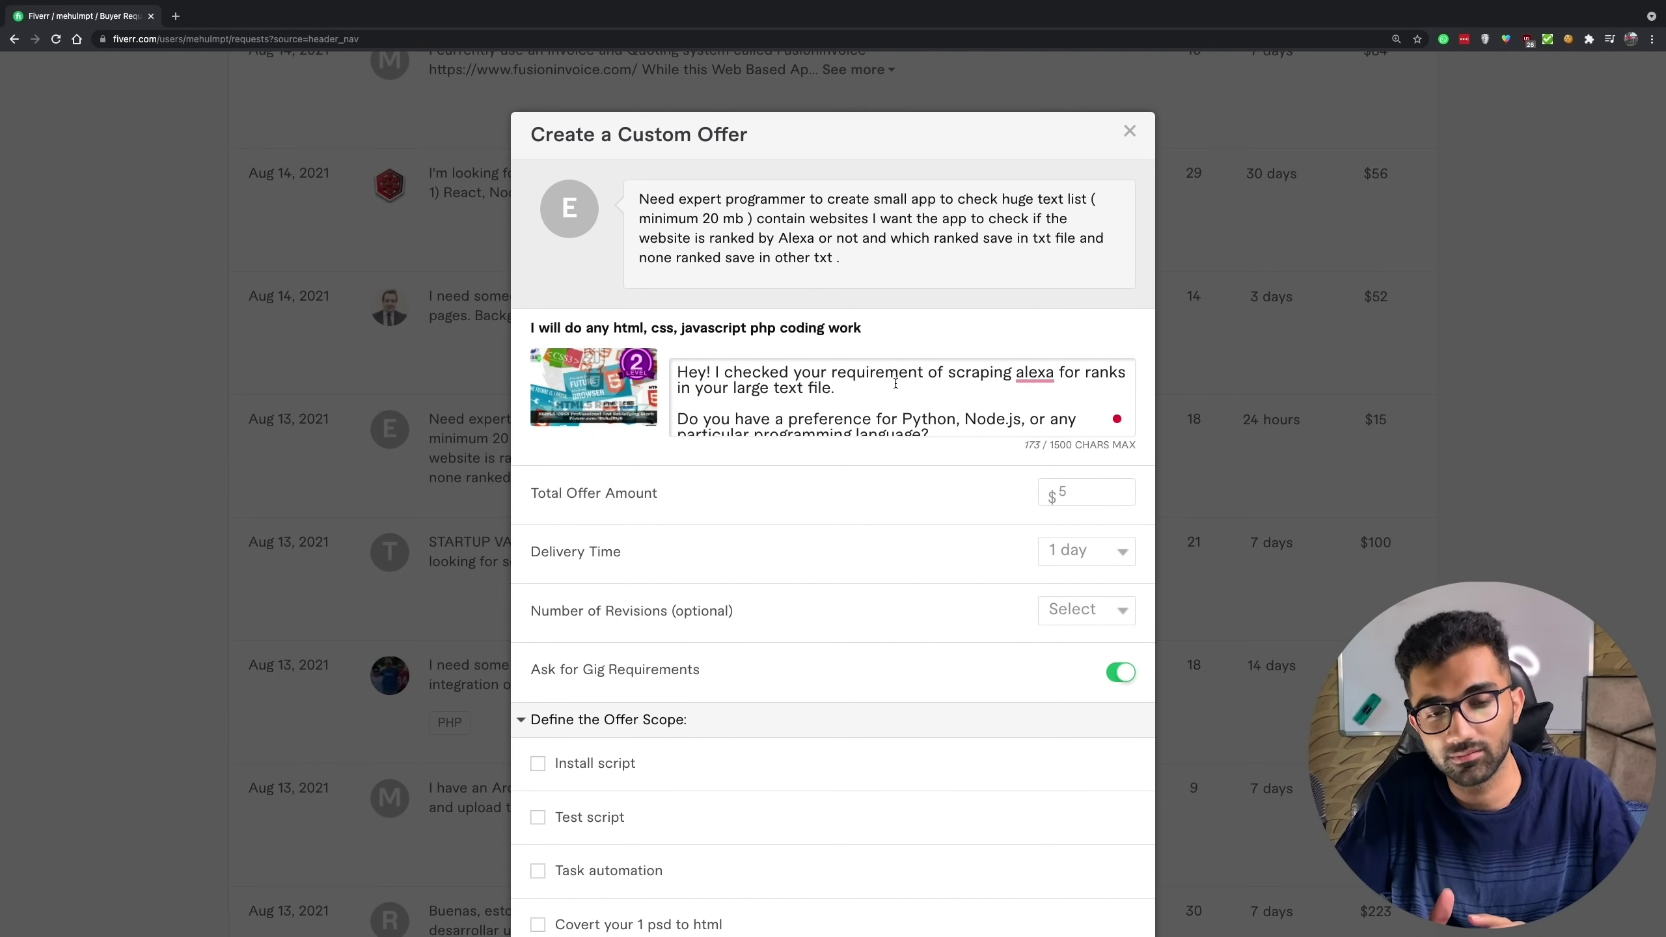
Step: Look back through the active buyer requests, from the firebase cloud functions request up to the newest ones
scroll(896, 384, down, 1)
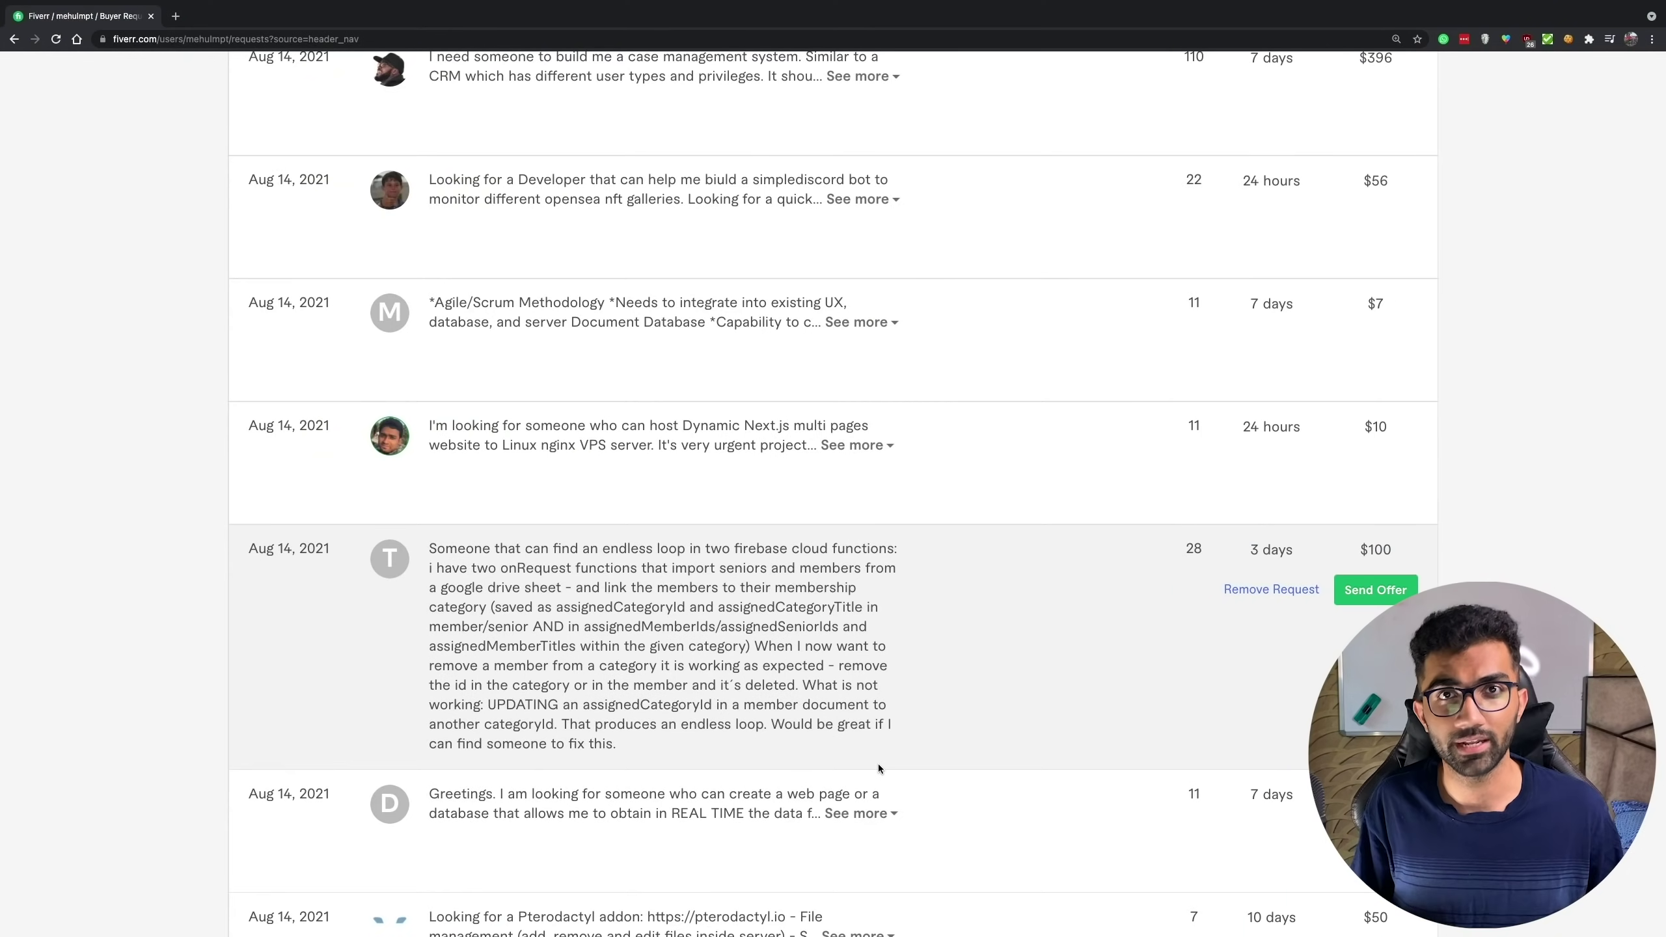
scroll(877, 764, up, 15)
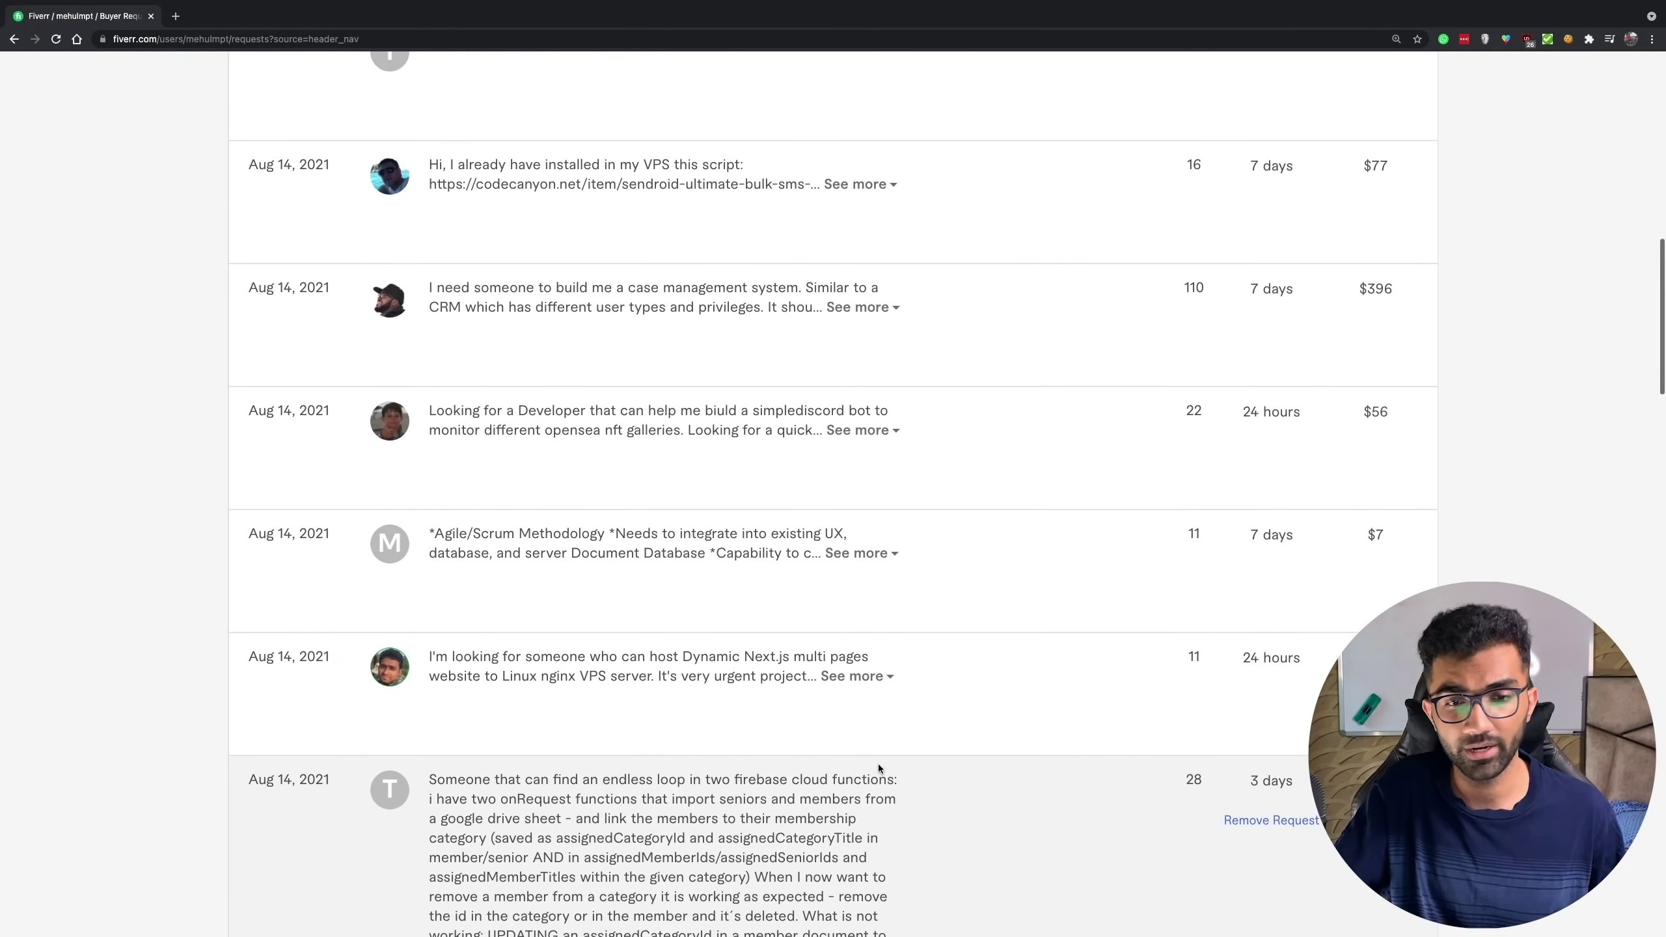
scroll(877, 764, down, 1)
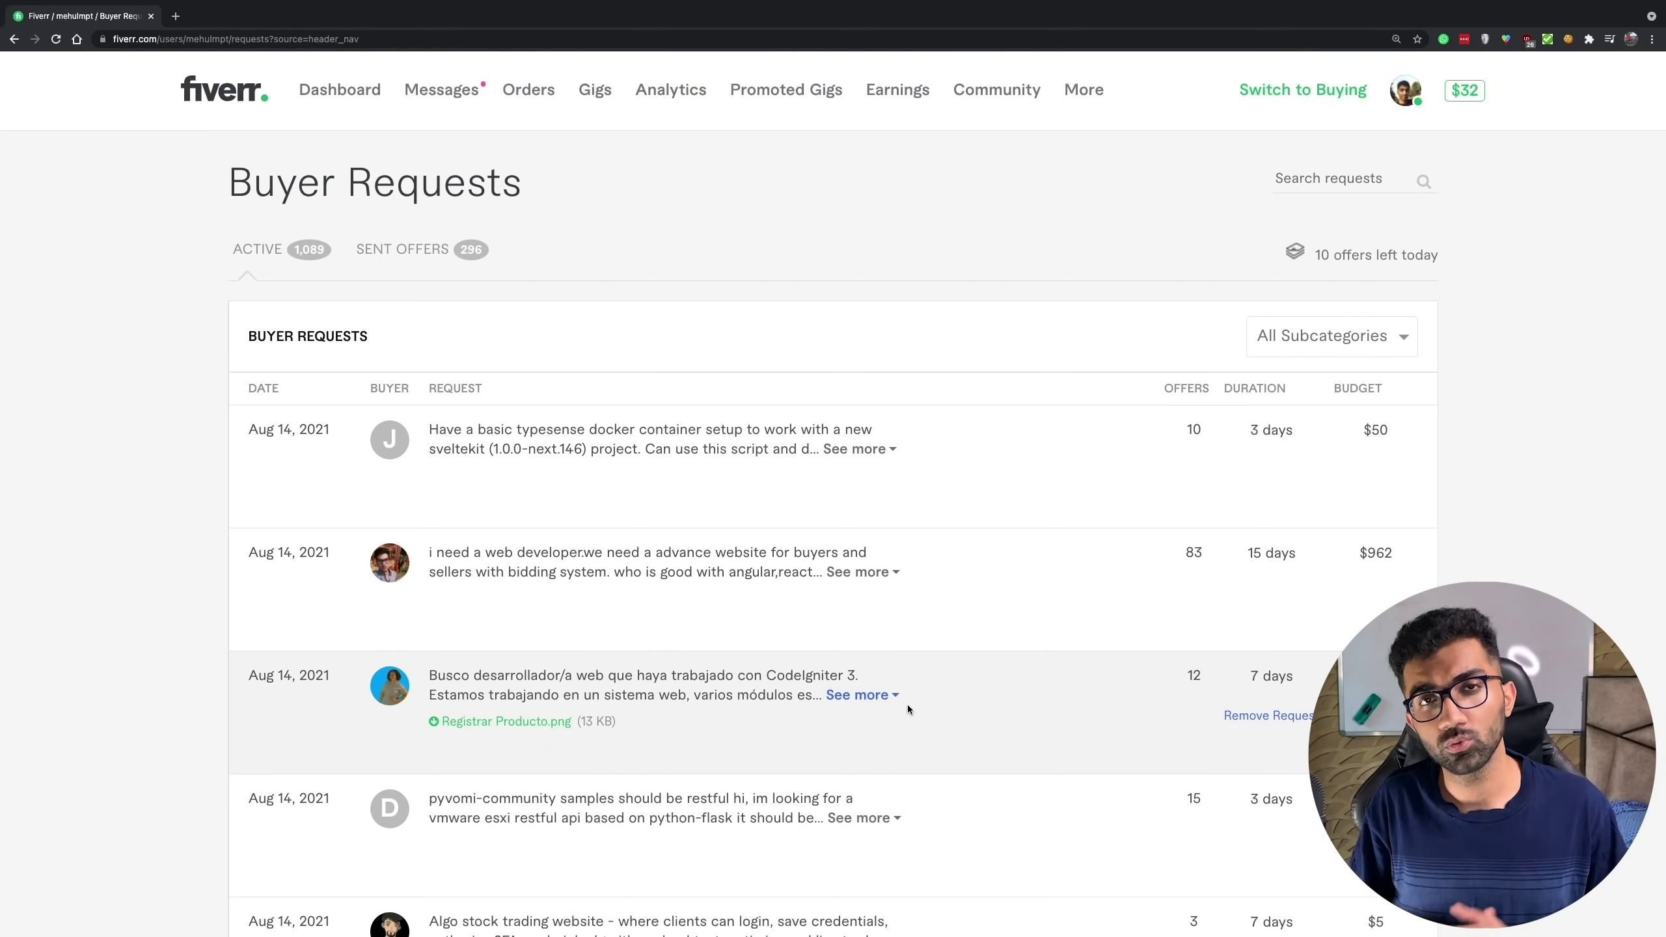
scroll(977, 489, down, 1)
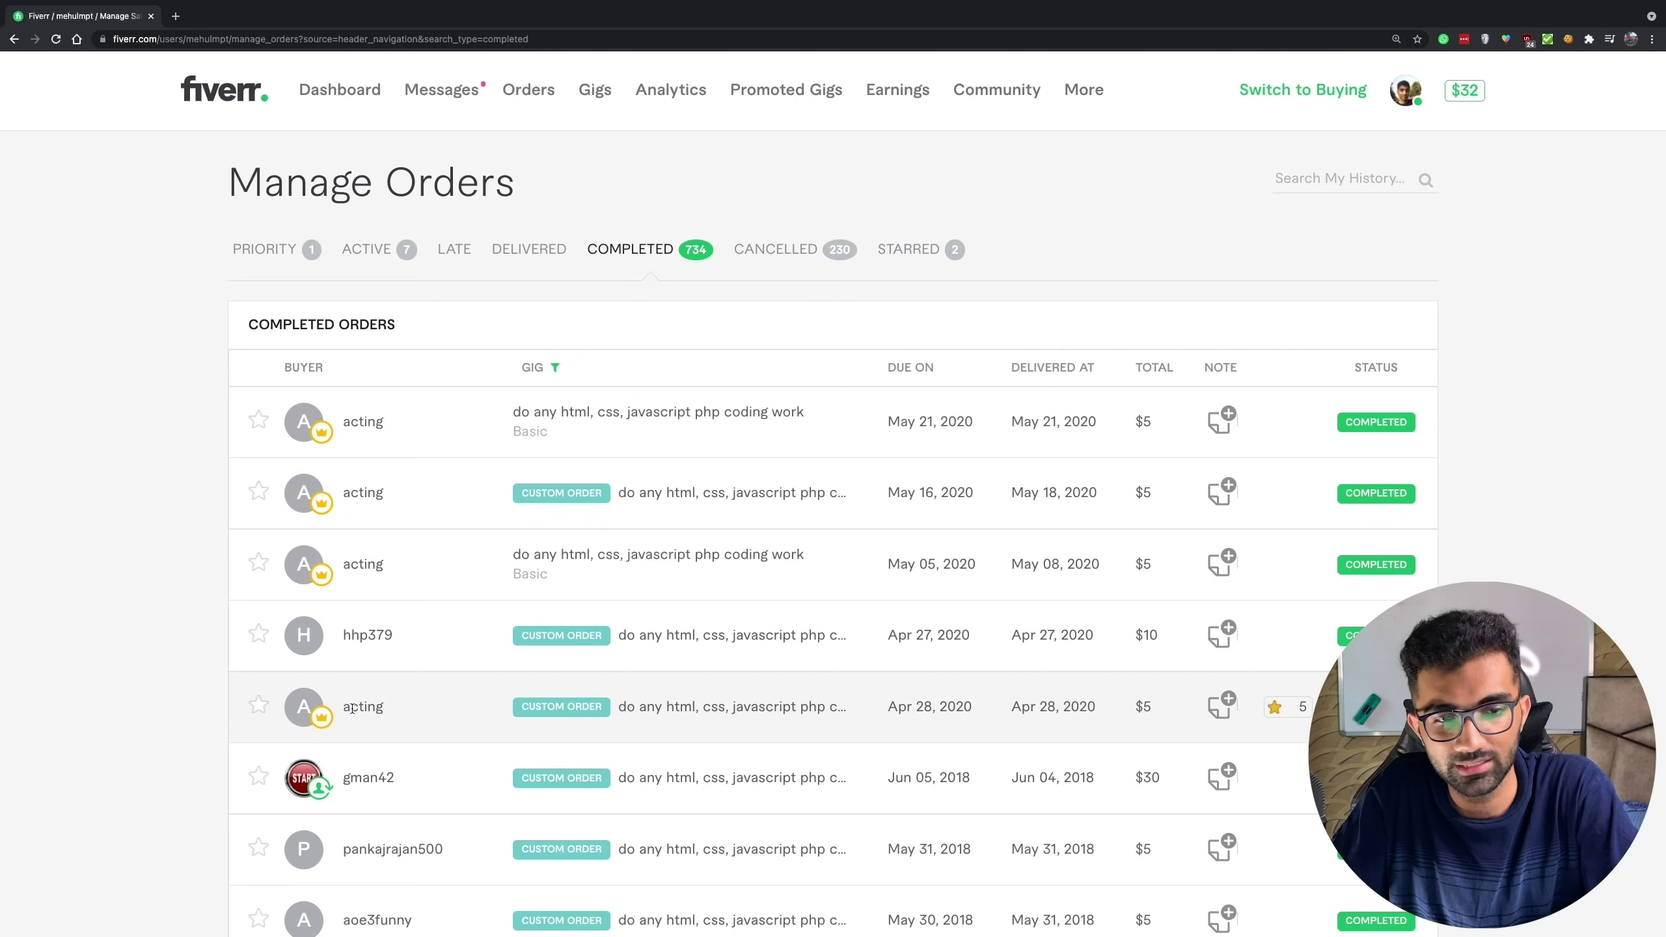
Step: Review the gigs, dates and totals of the completed orders from 2020 back to 2016, and load more orders
mouse_move(321, 718)
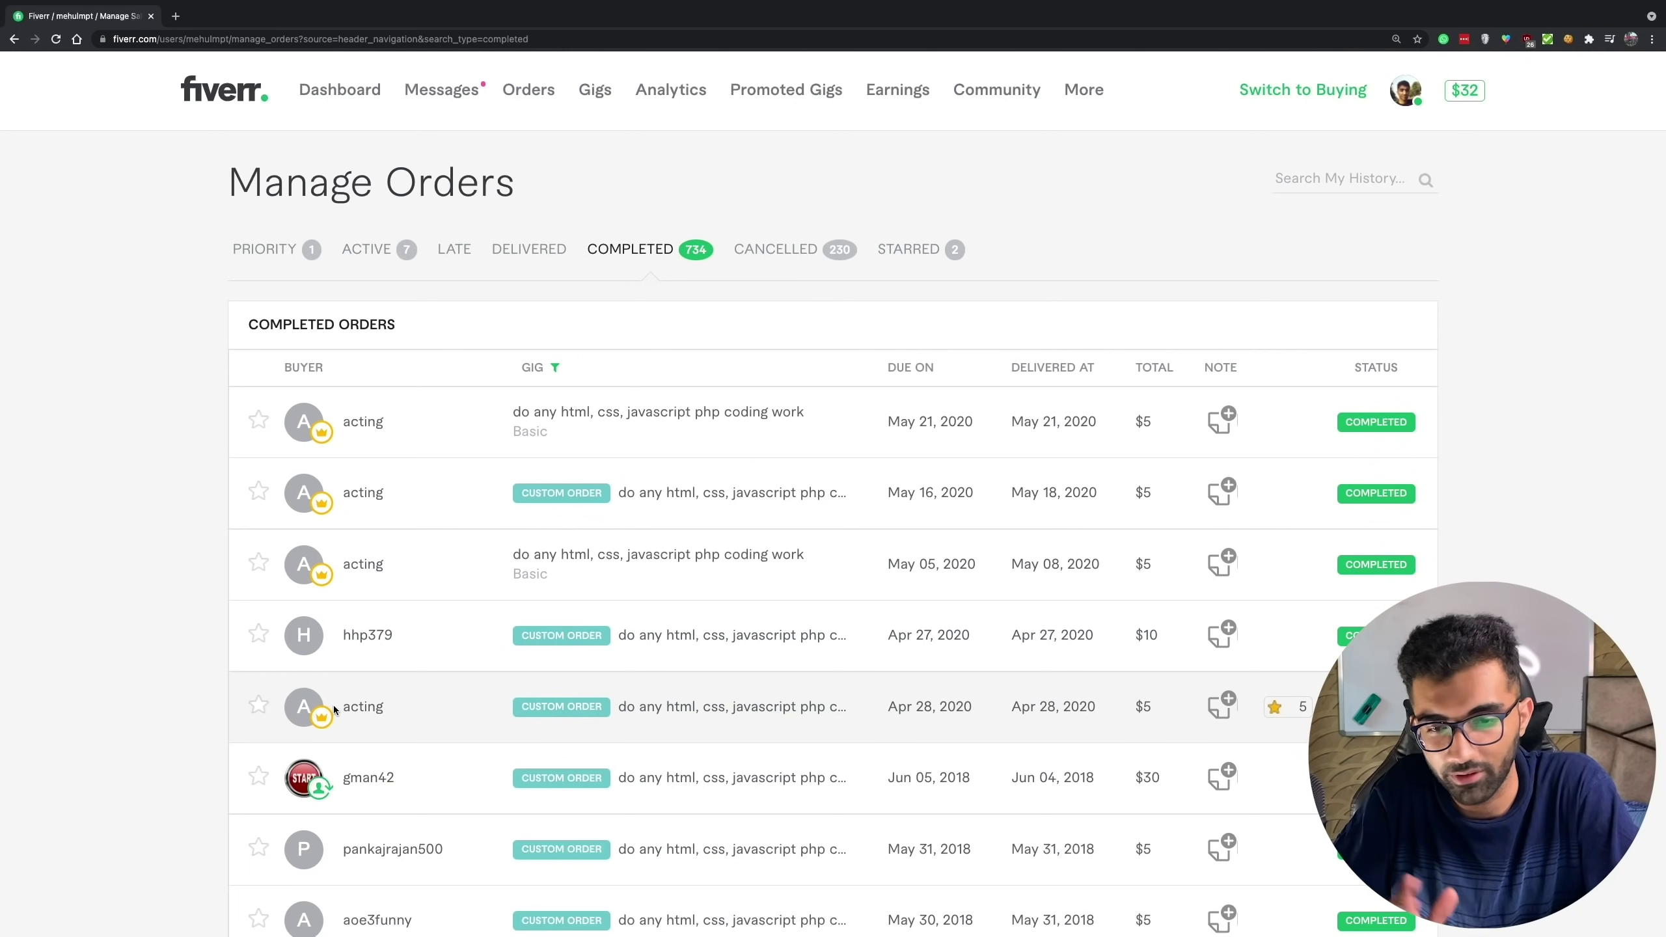
scroll(1017, 702, down, 3)
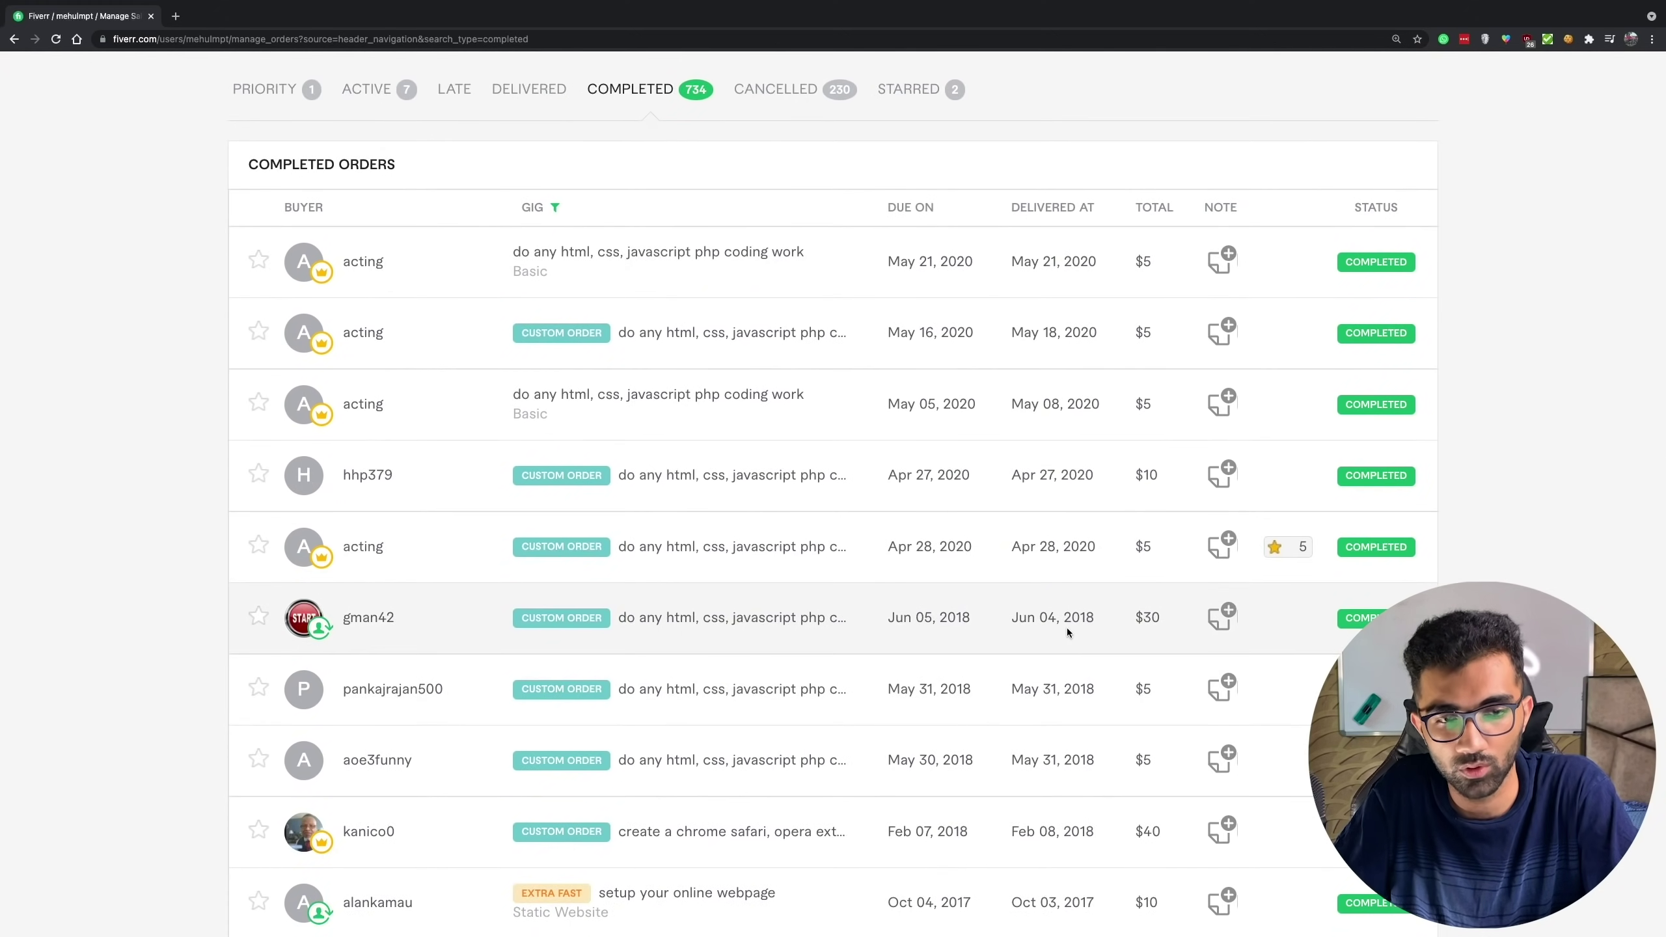
scroll(1068, 632, down, 10)
scroll(1068, 630, down, 10)
scroll(1068, 627, up, 1)
click(836, 887)
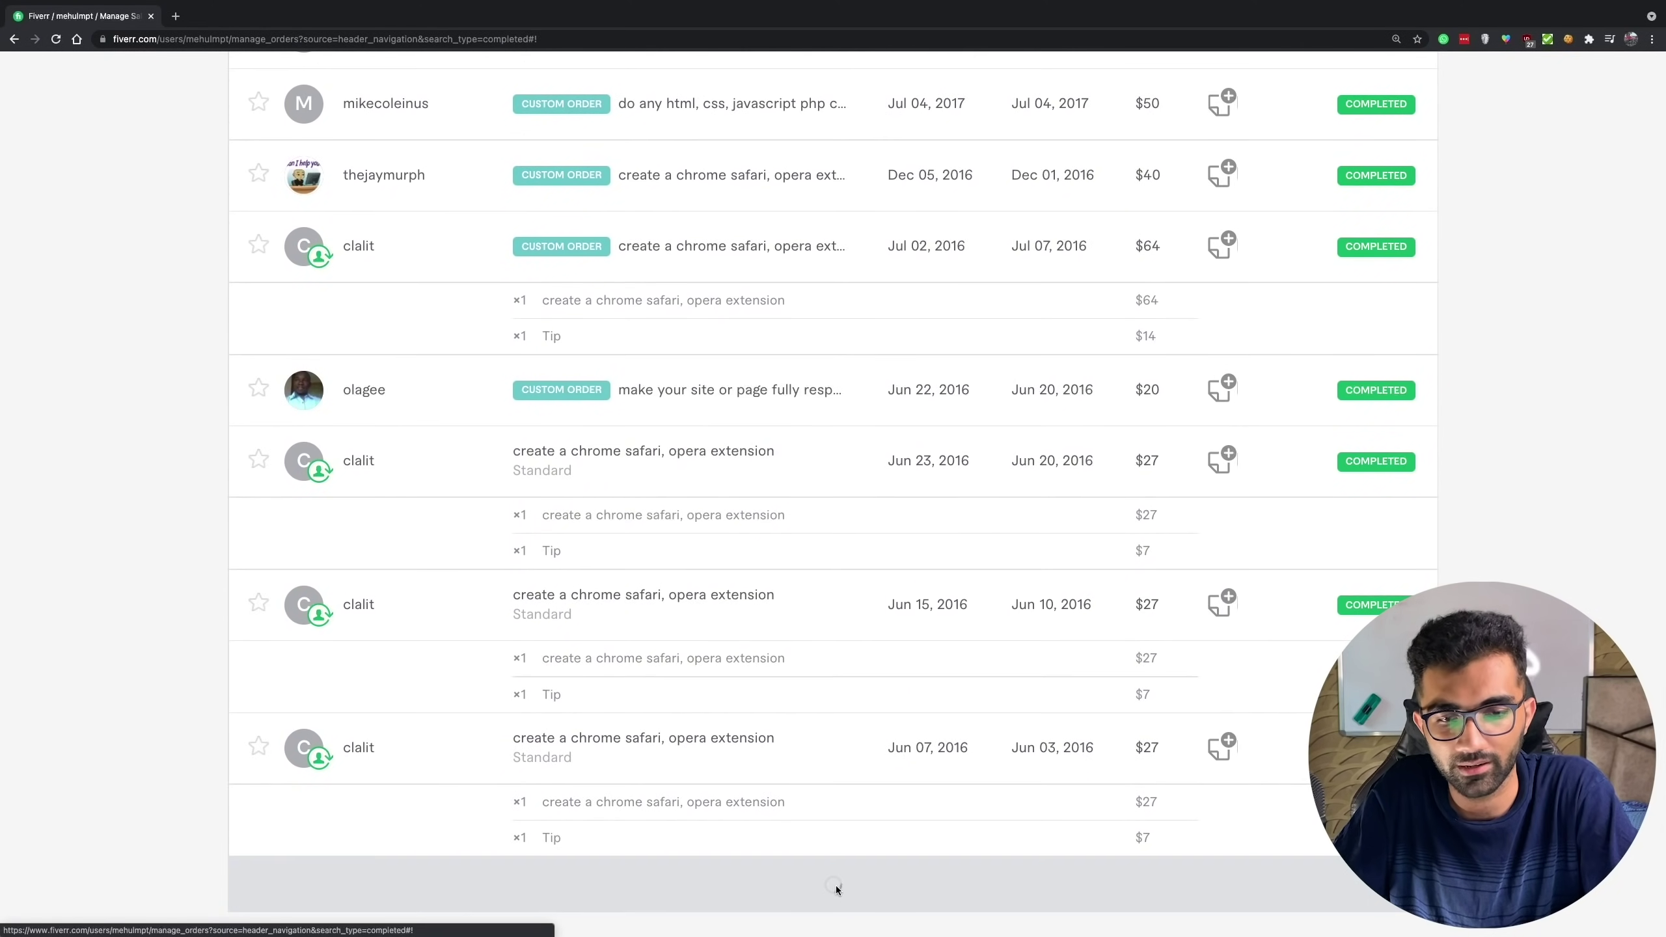
Step: Go further back through the completed orders to early 2015, loading additional older orders along the way
scroll(1095, 203, up, 7)
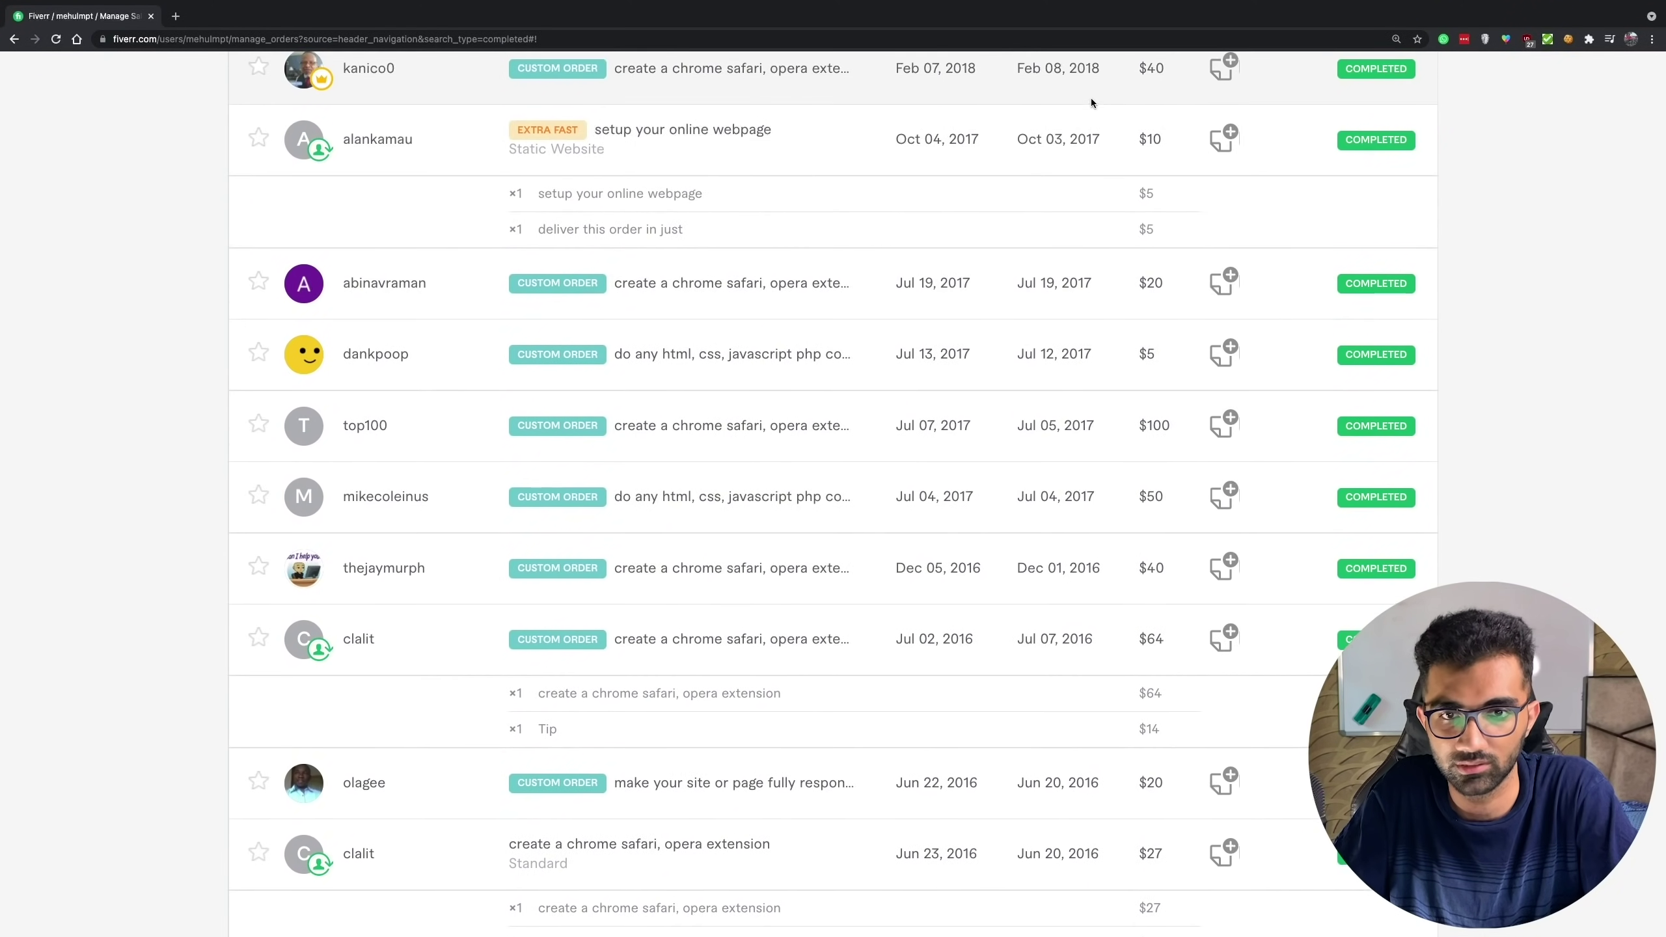
scroll(1091, 102, up, 7)
scroll(1092, 102, down, 20)
scroll(1091, 102, down, 18)
click(832, 829)
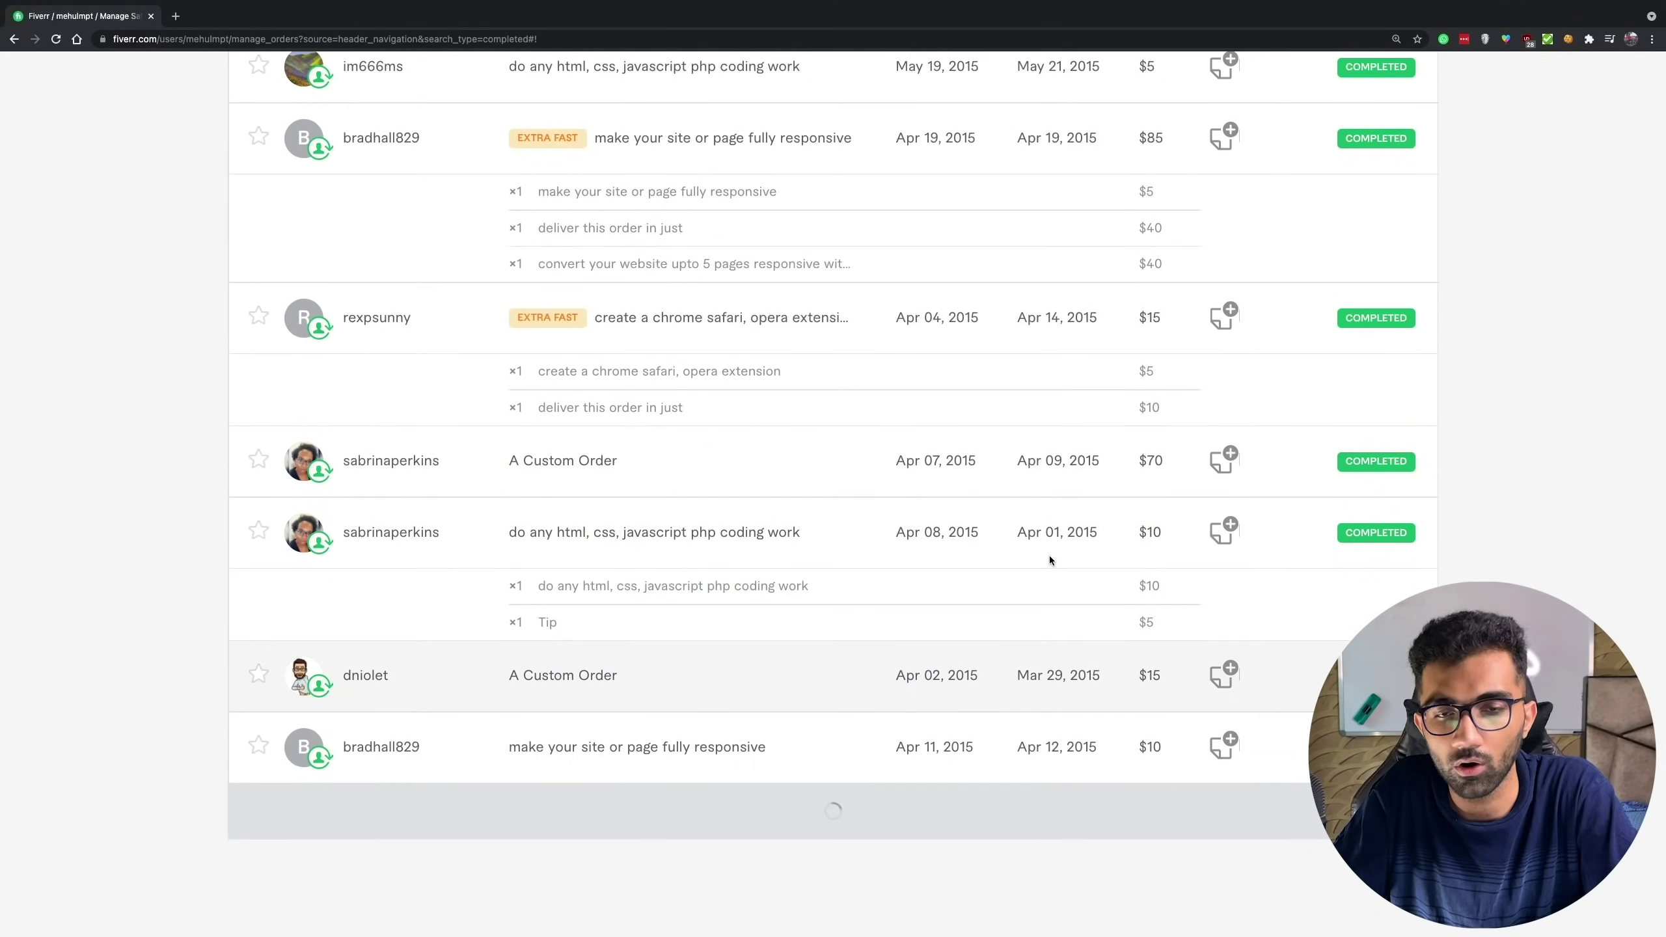
scroll(1048, 471, down, 15)
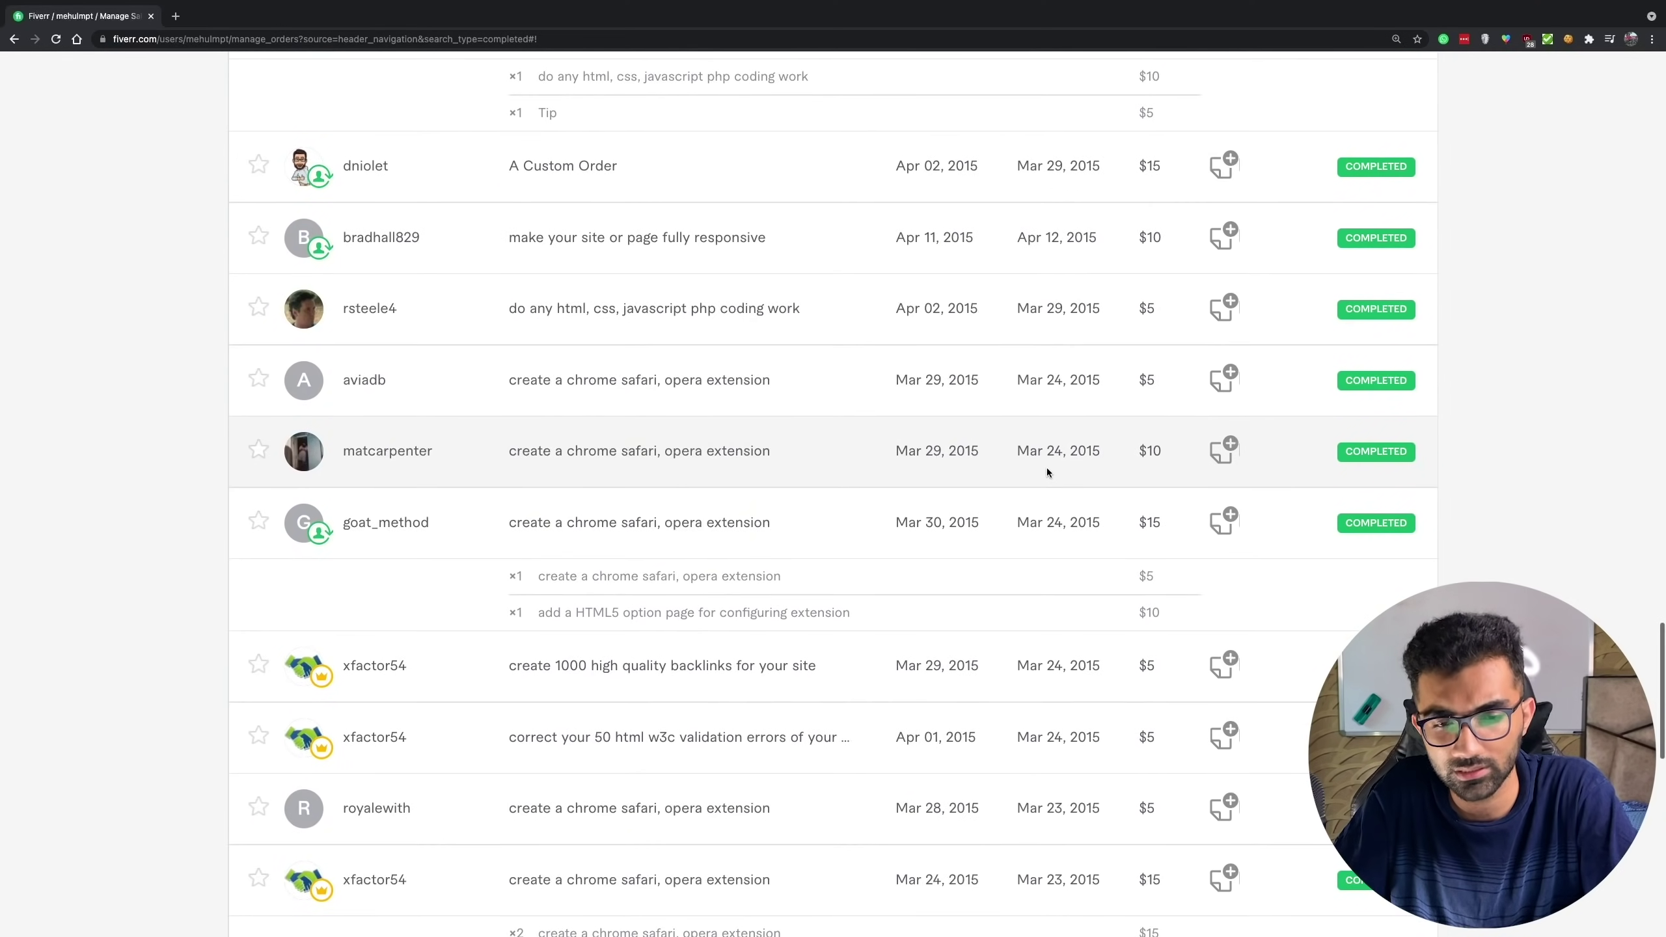
scroll(1047, 471, down, 8)
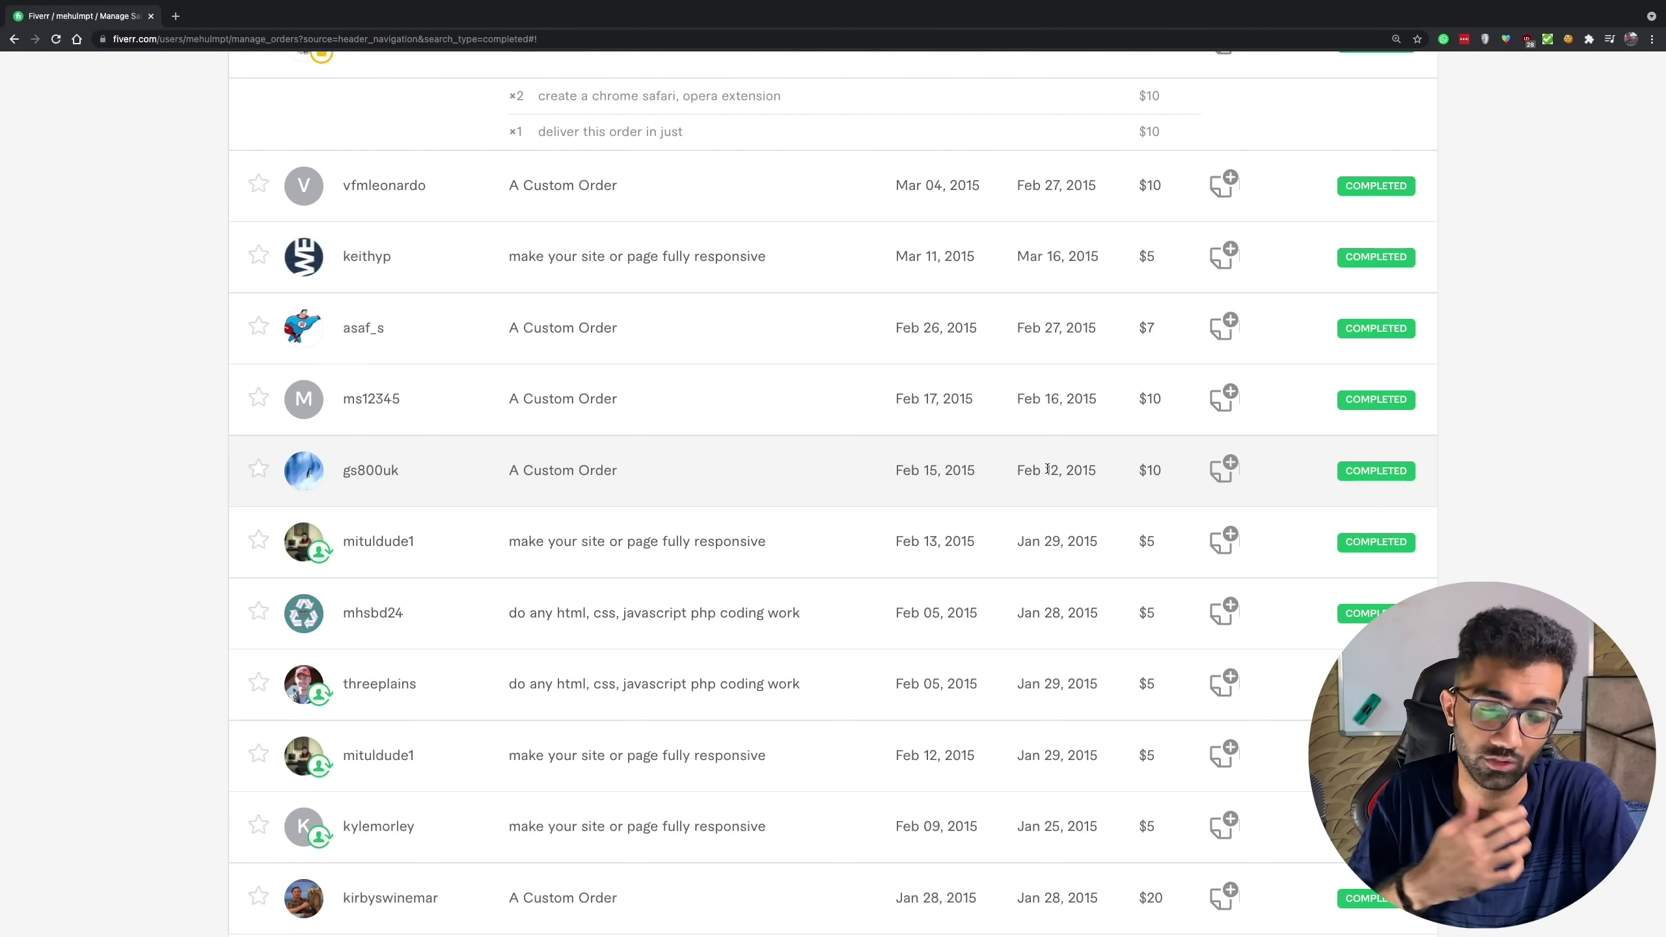
scroll(1048, 469, down, 3)
click(919, 818)
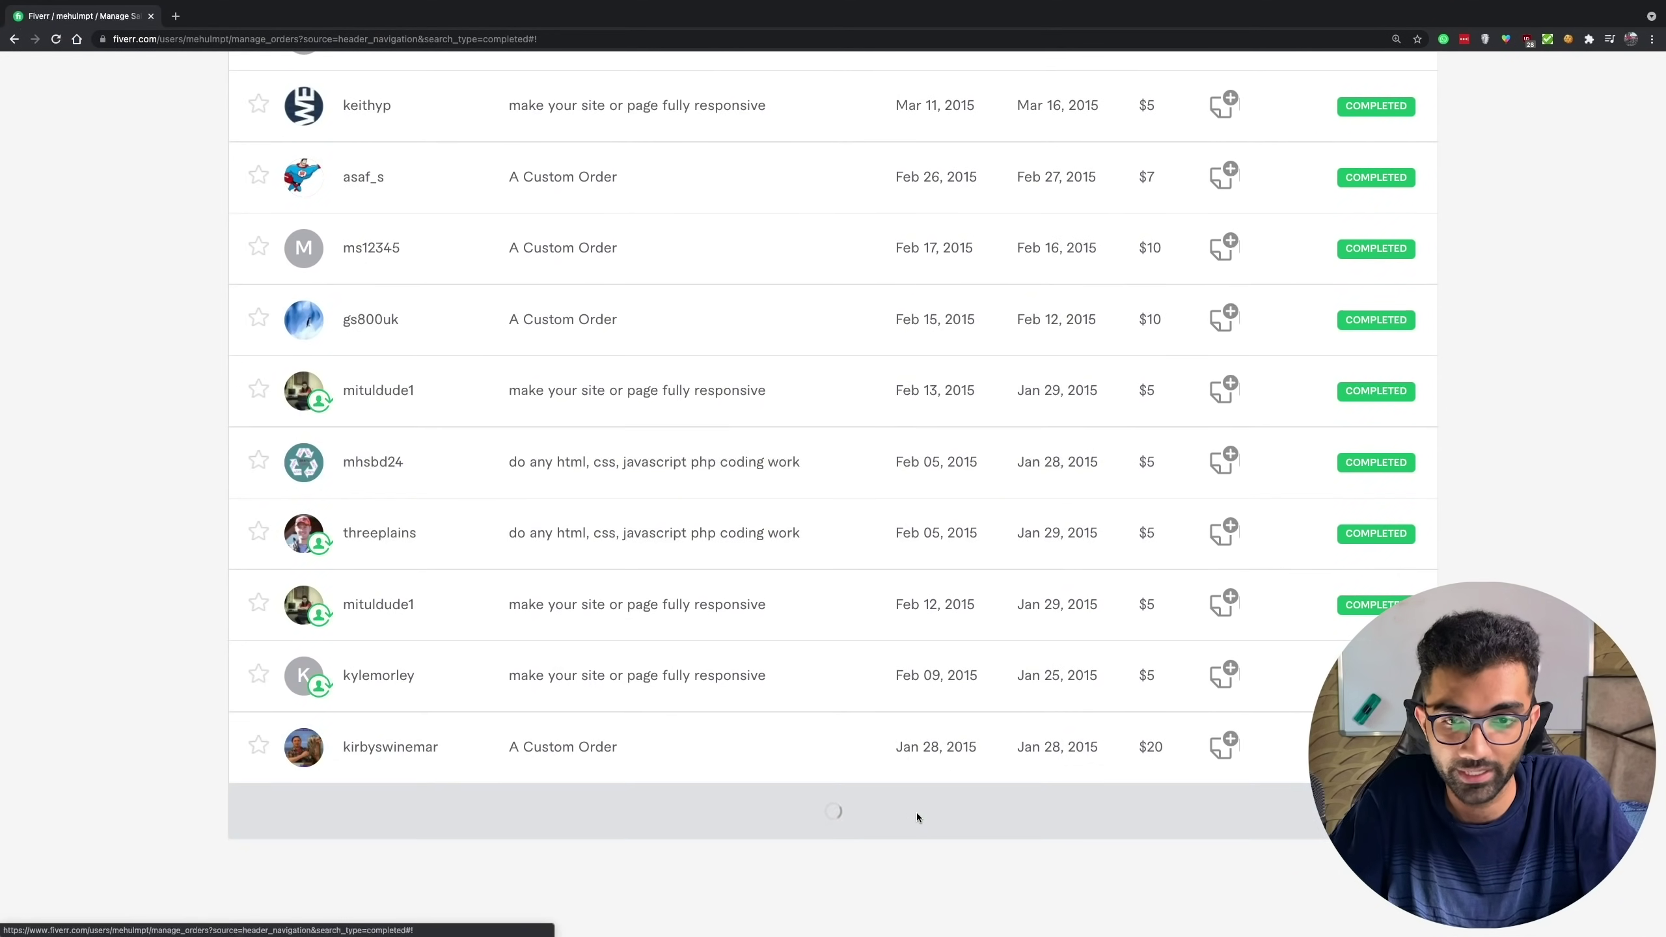
Step: Examine the completed orders from around January 2015, checking which clients are marked as repeat buyers
scroll(1058, 603, down, 1)
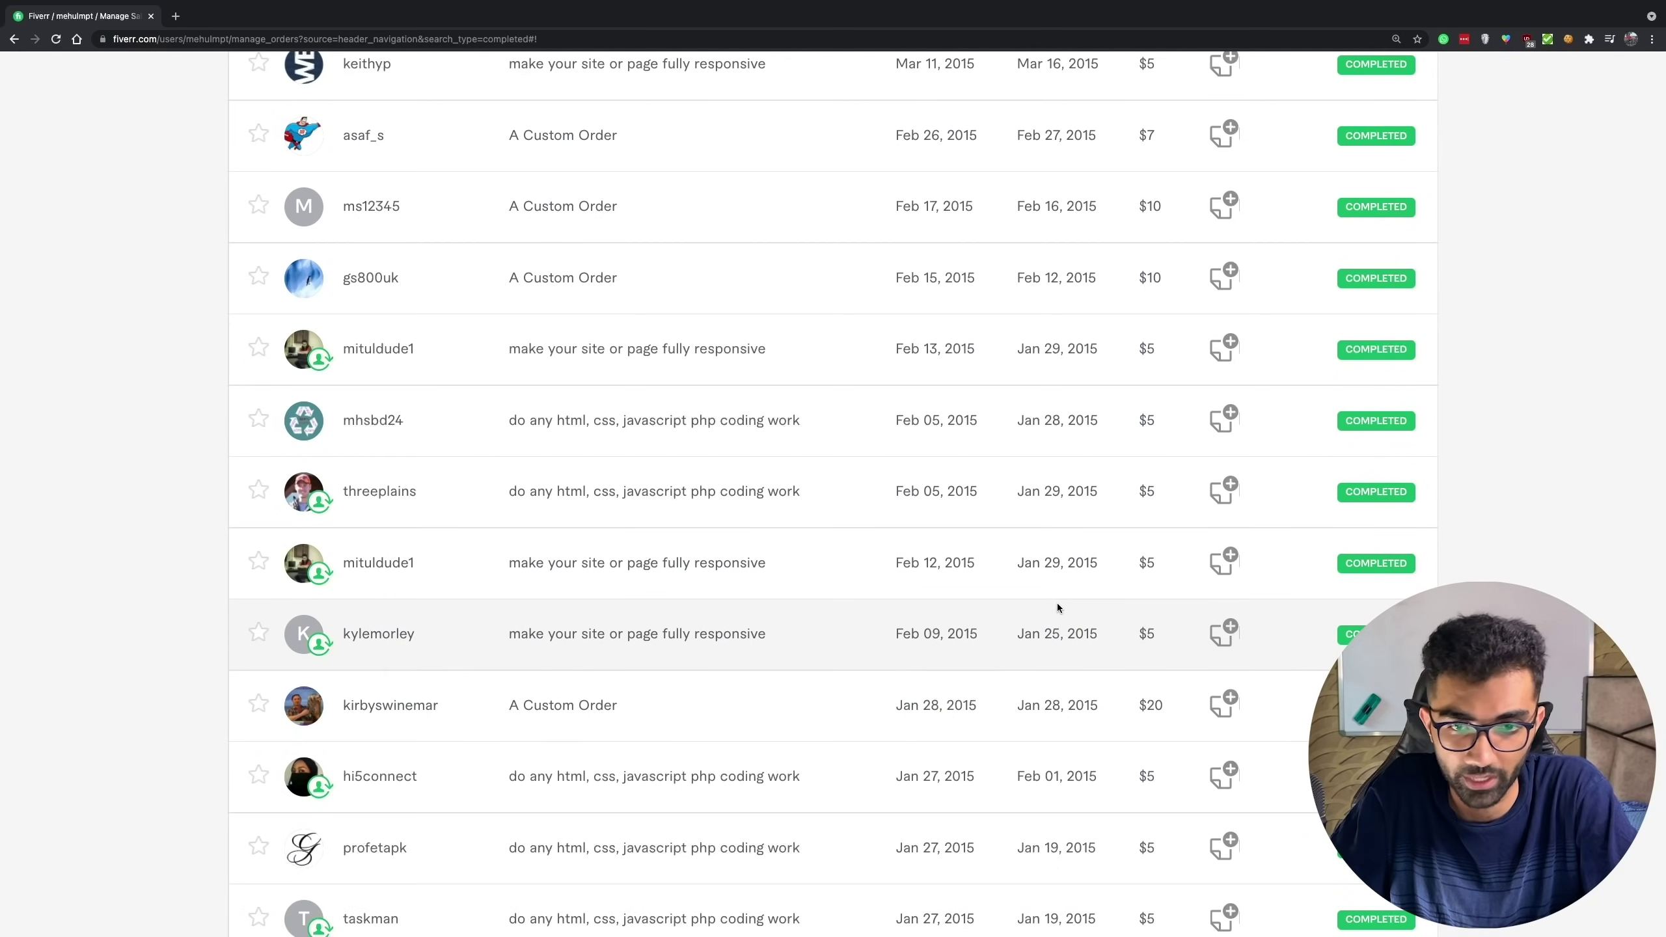
mouse_move(316, 509)
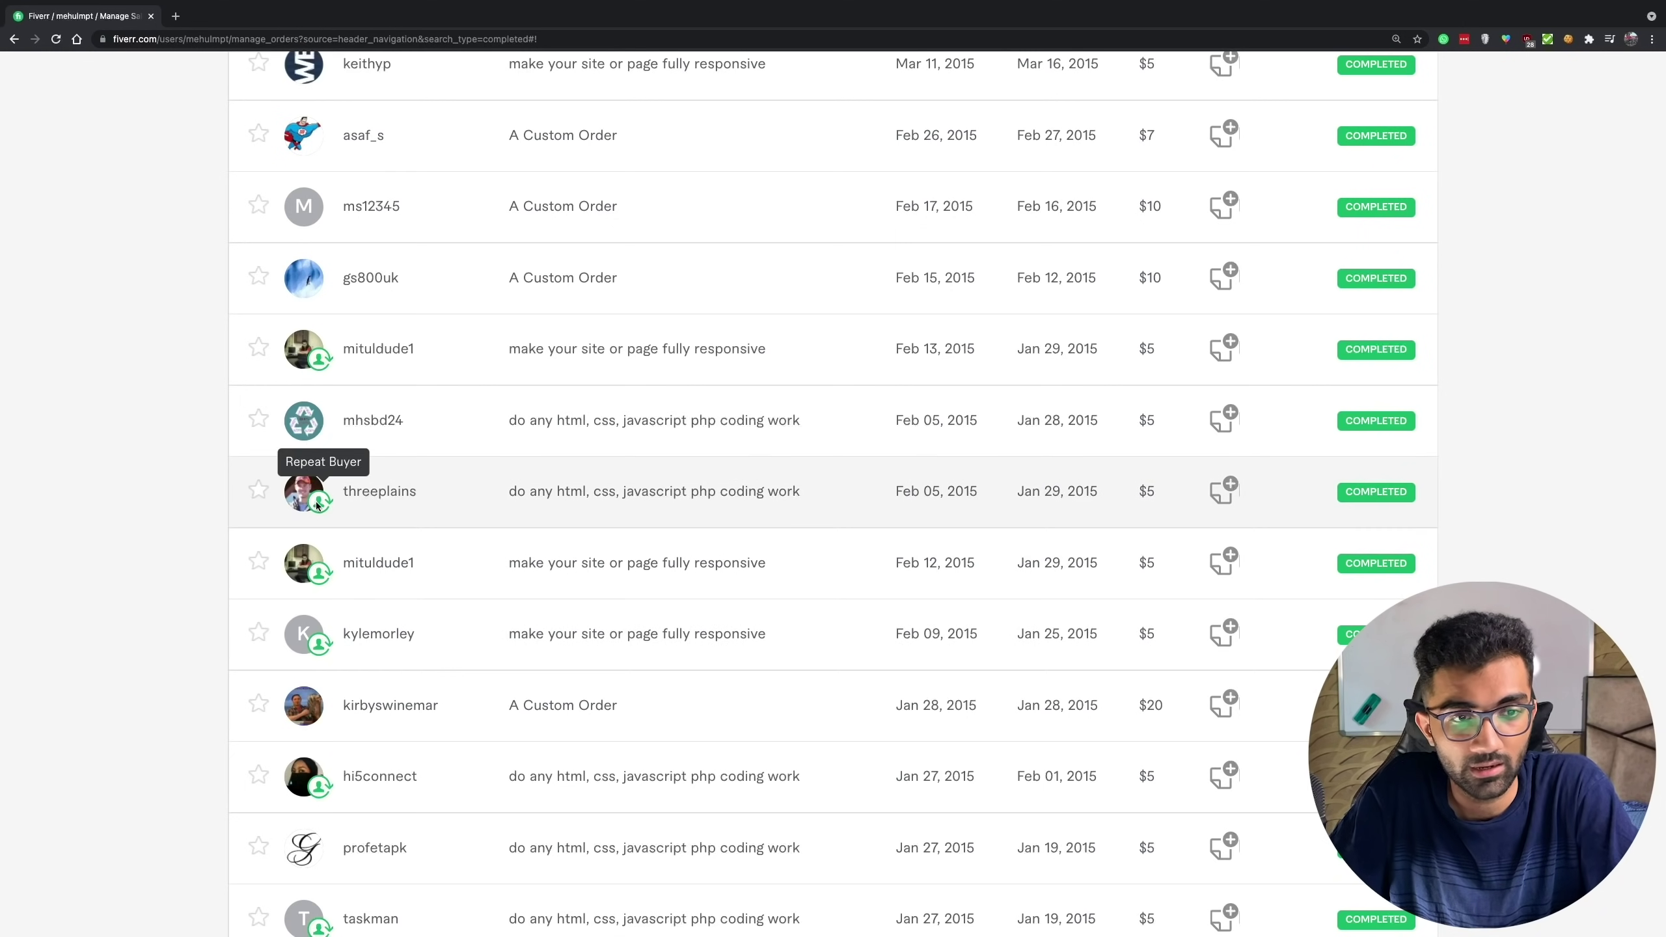
scroll(330, 656, down, 1)
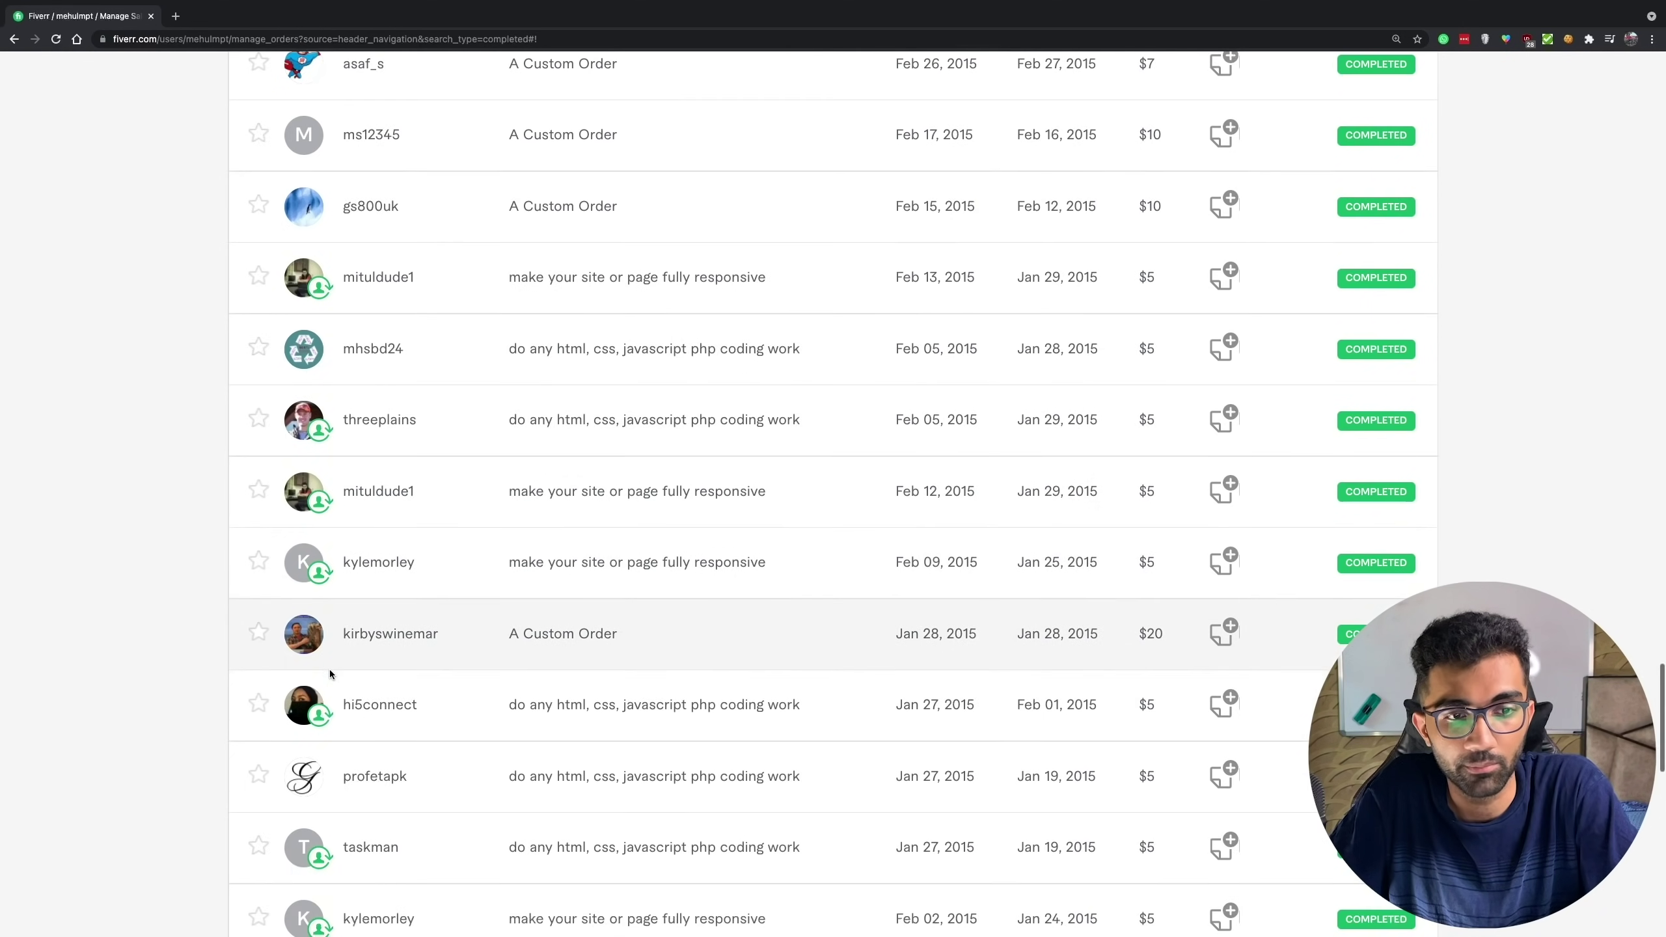
scroll(330, 674, down, 5)
scroll(321, 720, down, 4)
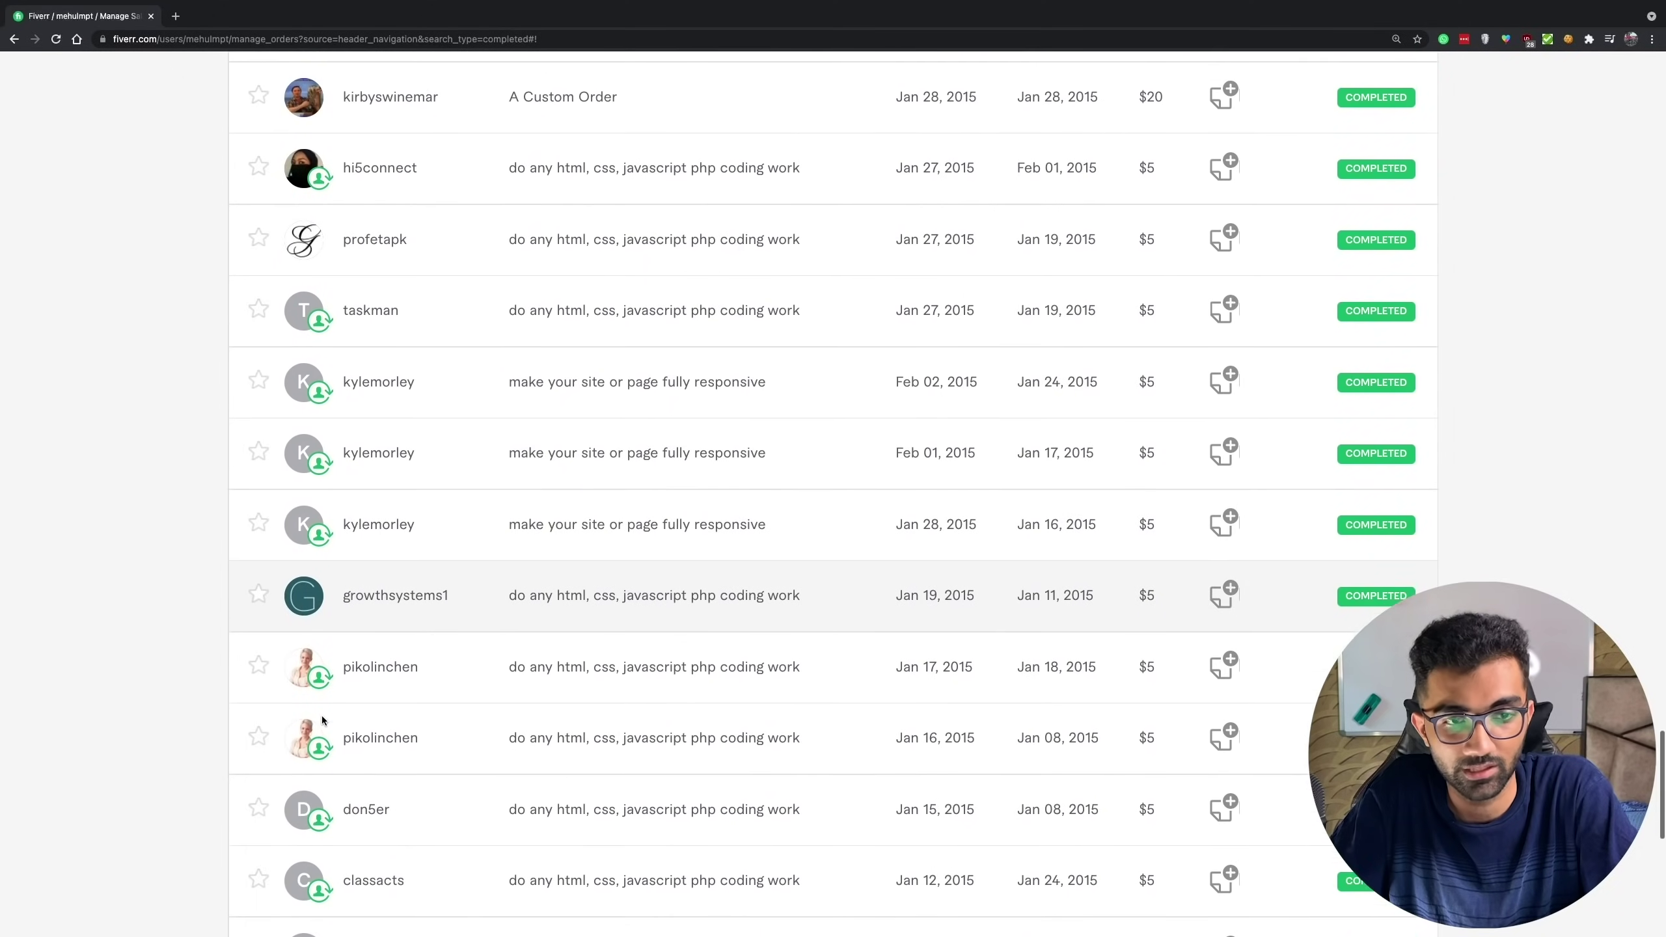
scroll(322, 720, down, 2)
scroll(325, 708, down, 4)
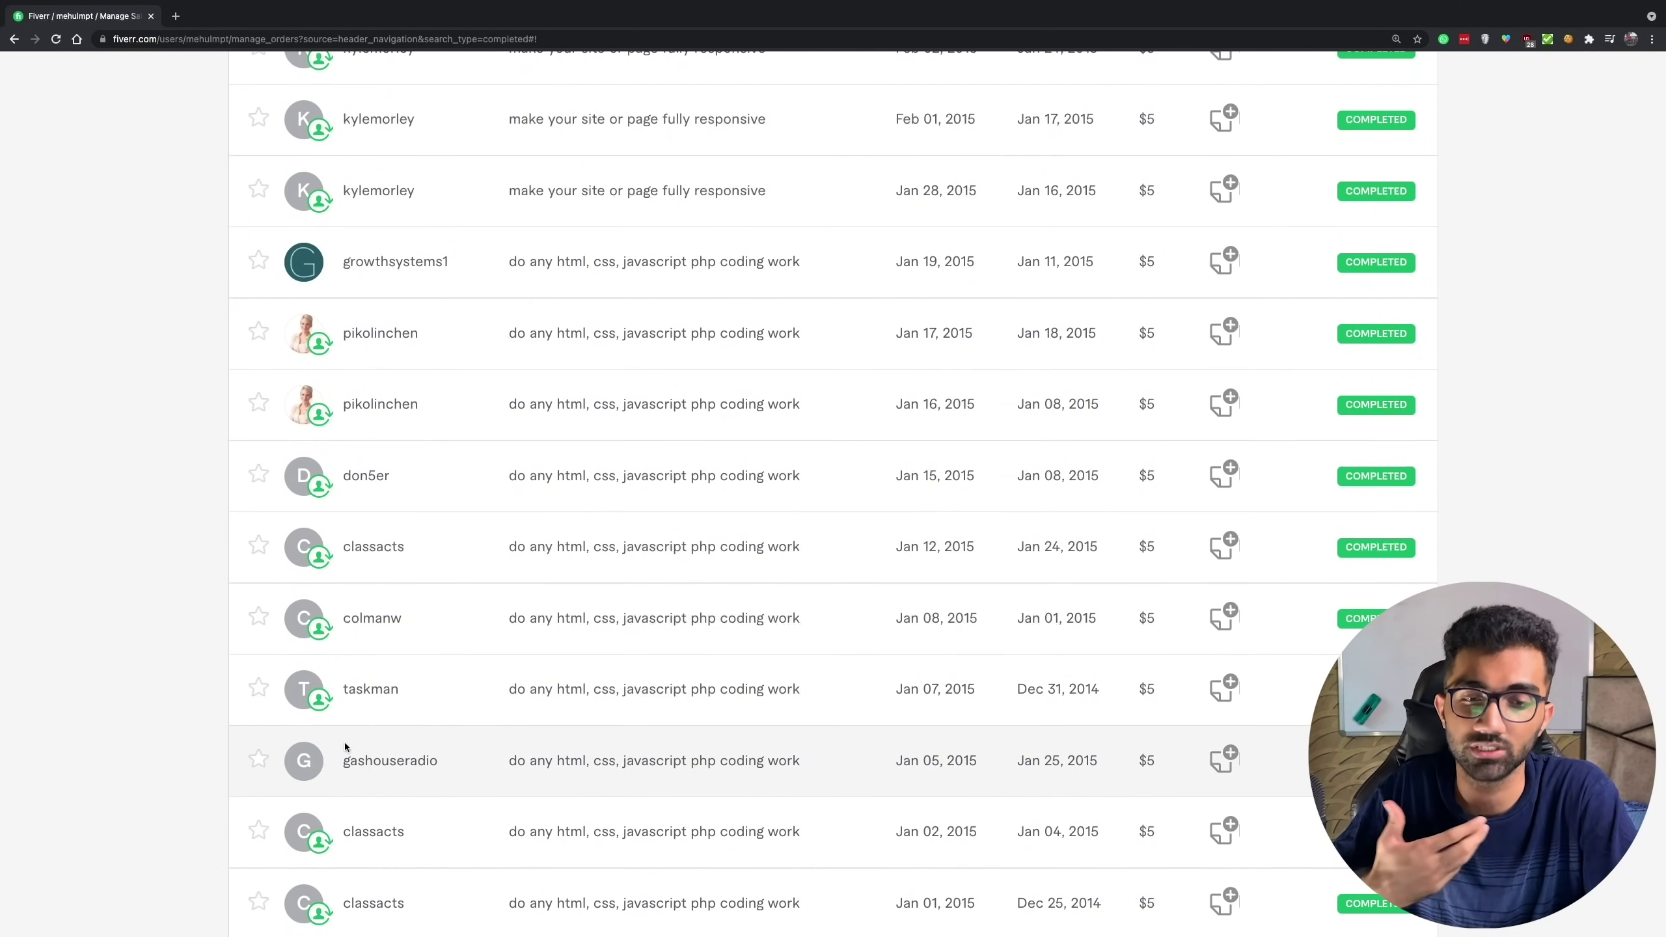
scroll(512, 565, down, 2)
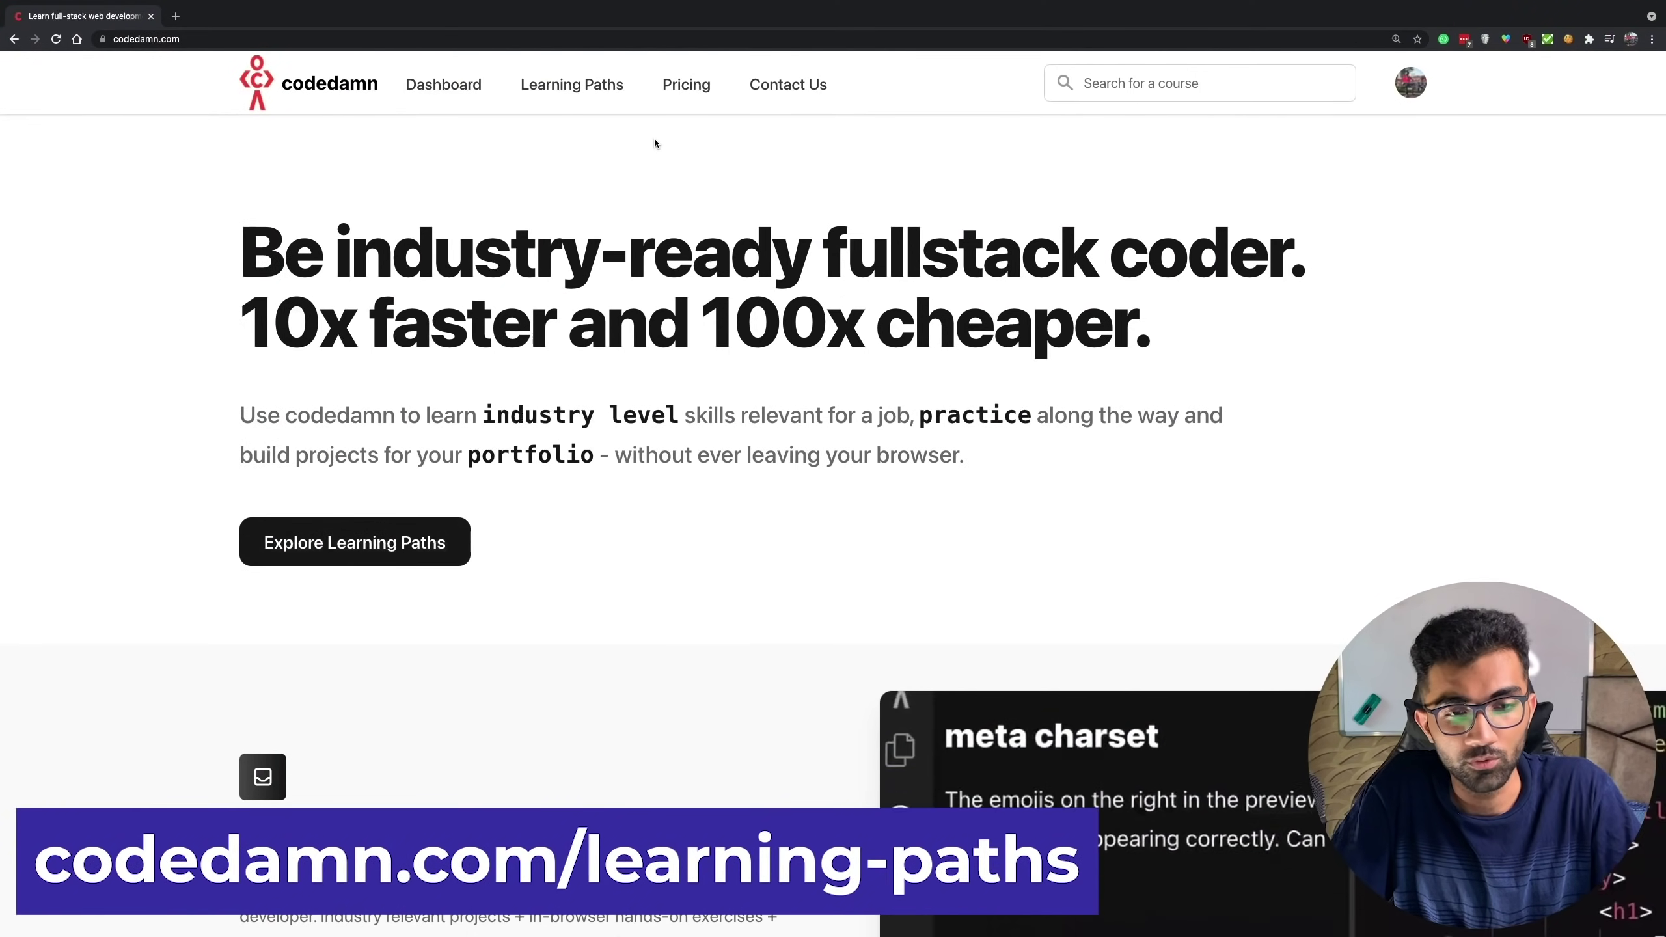
Step: Open the Full Stack Developer path from codedamn's learning paths and look through its modules, including the Internet Fundamentals section
click(369, 557)
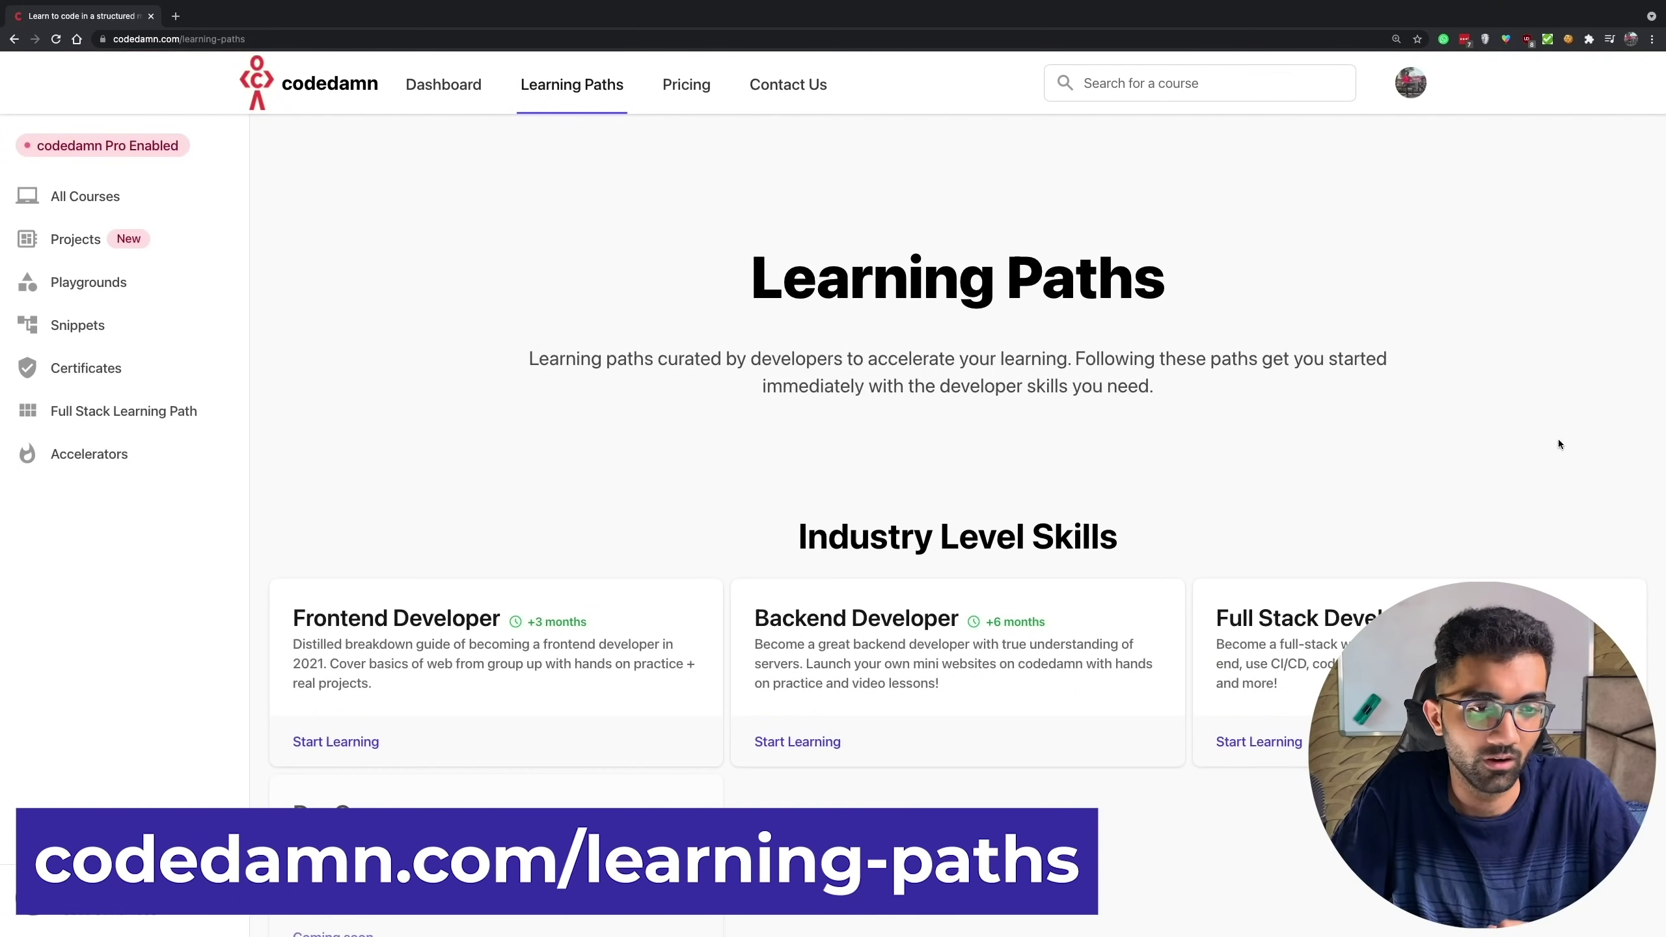
click(1339, 614)
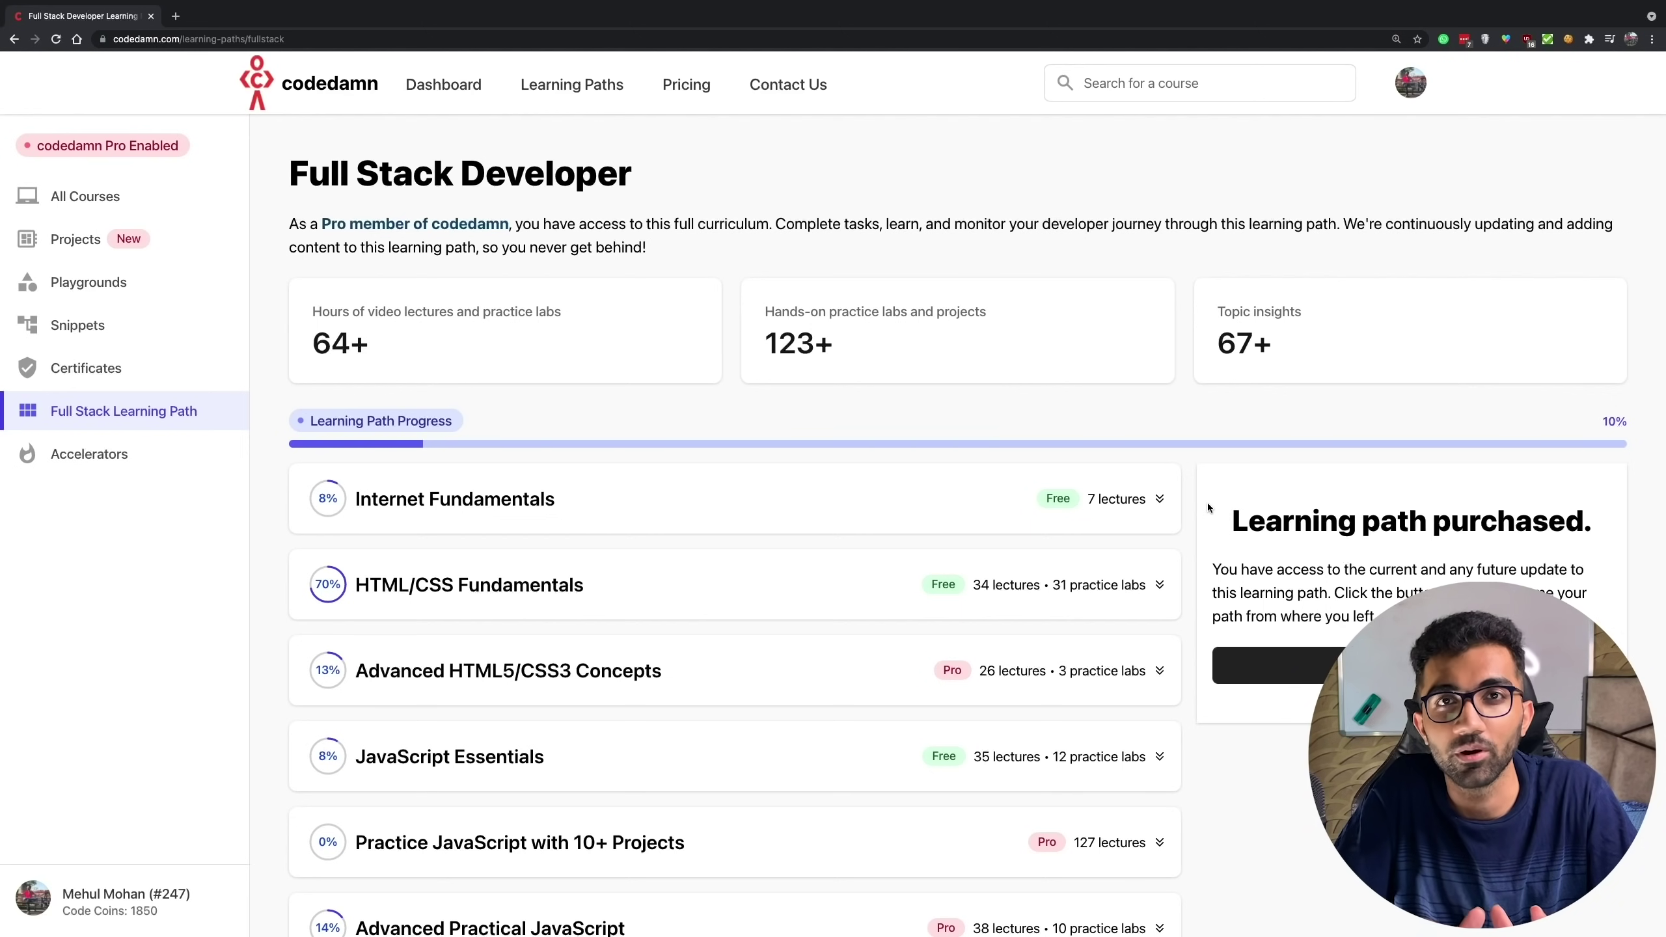
scroll(1115, 494, down, 1)
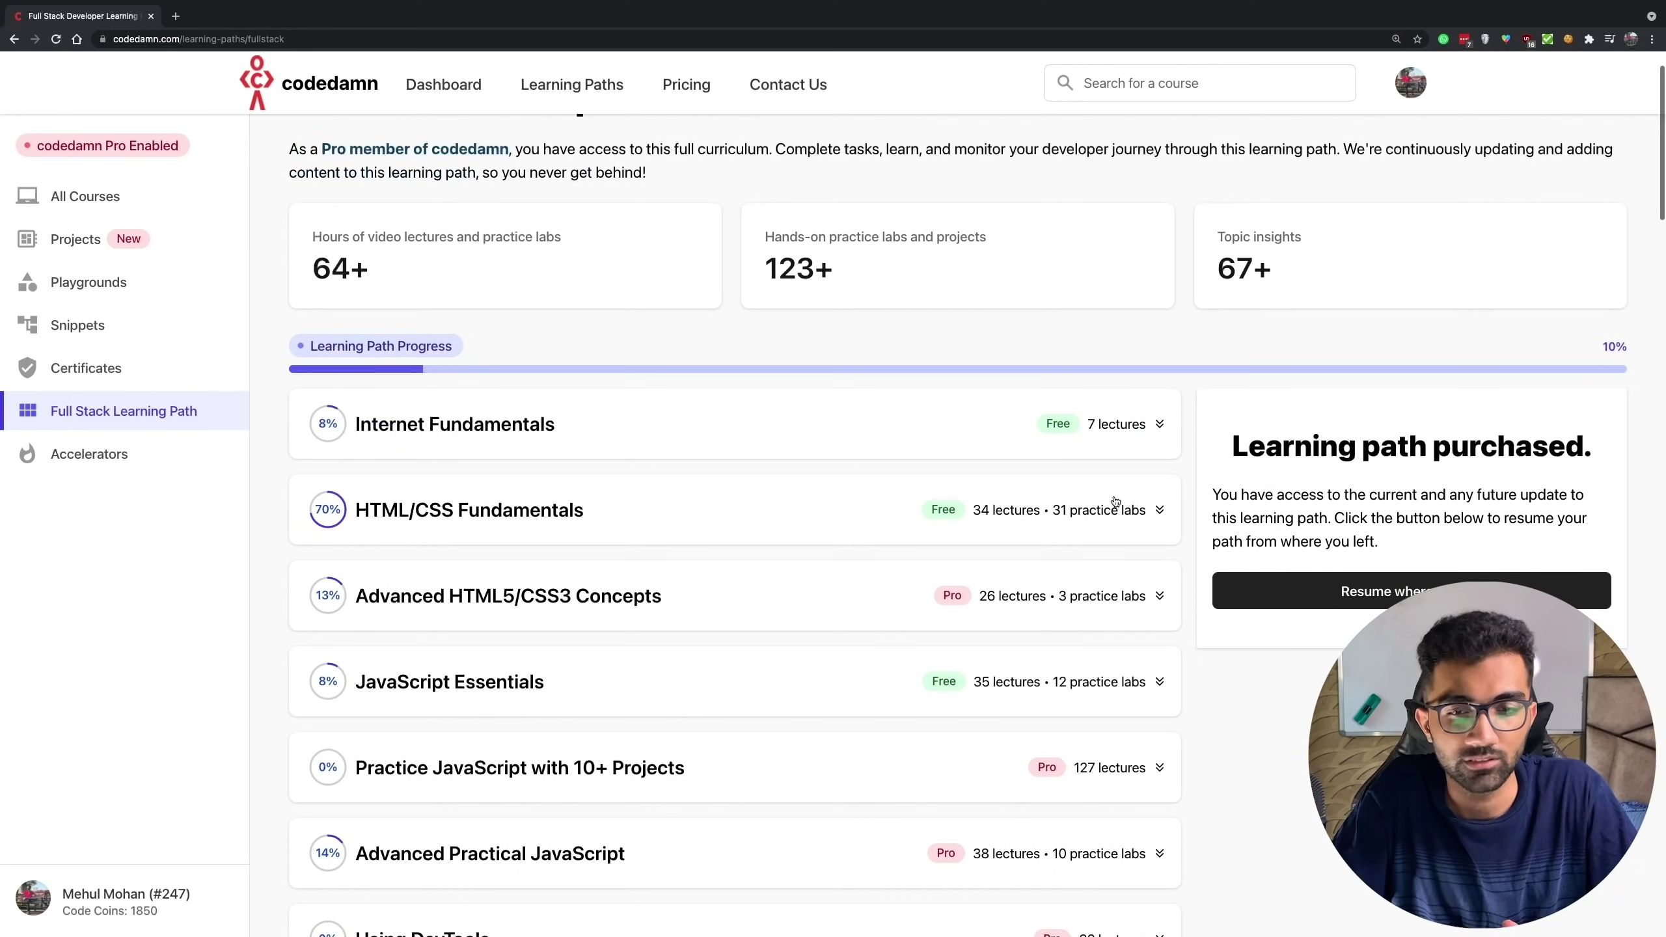
click(1021, 420)
click(1021, 420)
scroll(901, 466, down, 2)
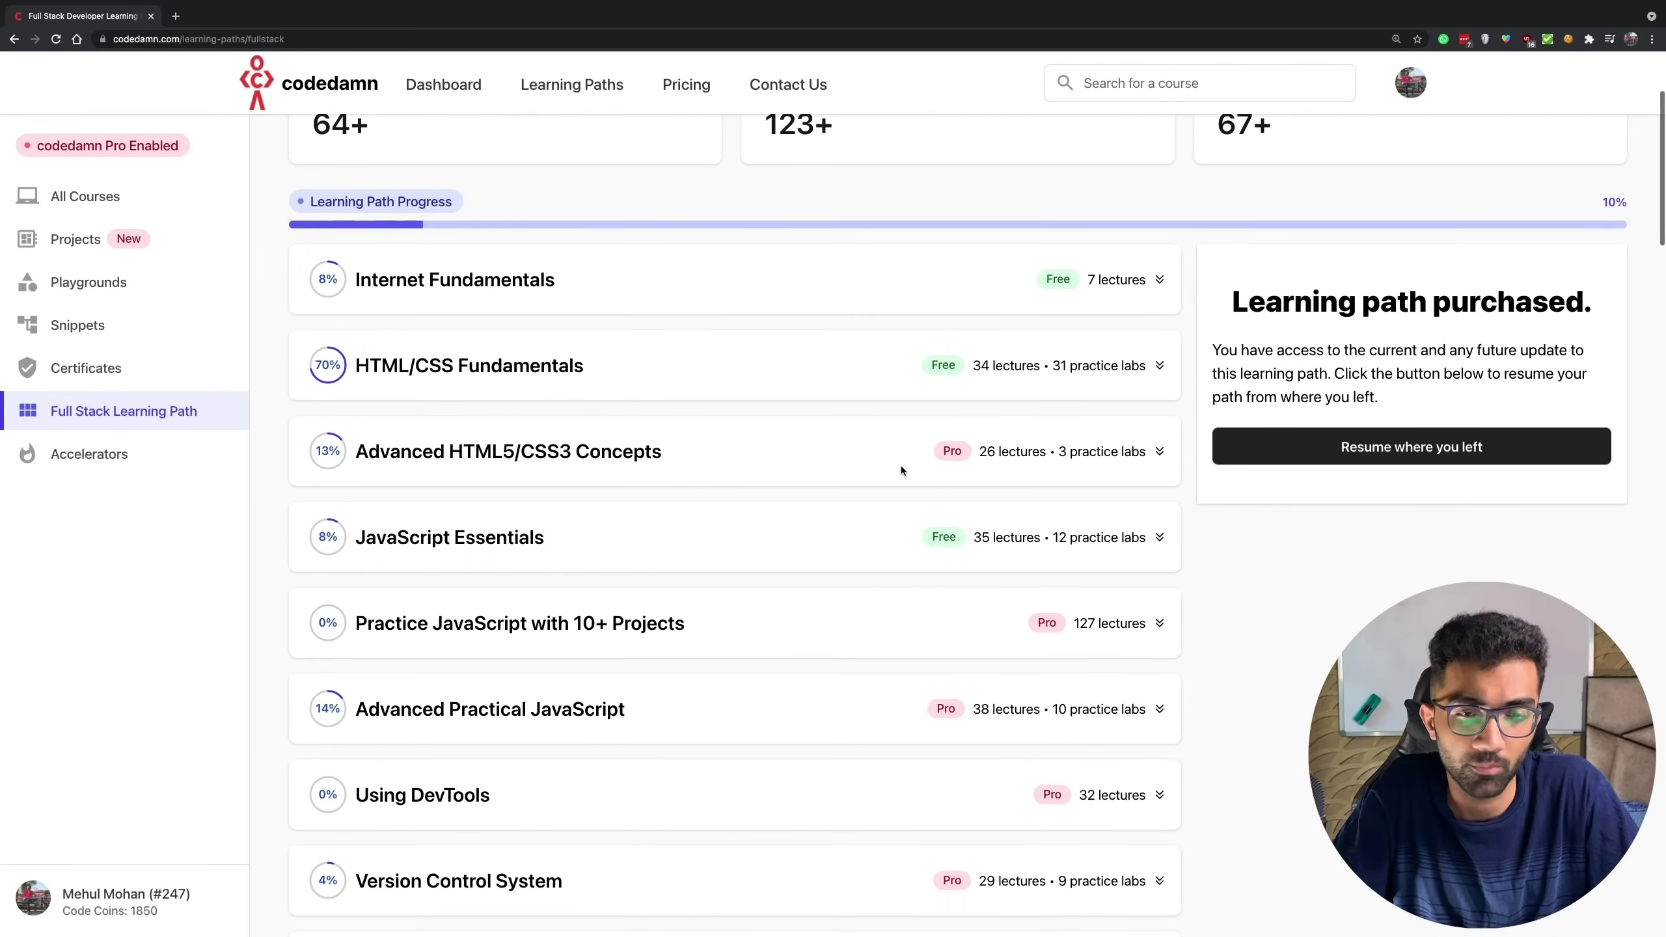